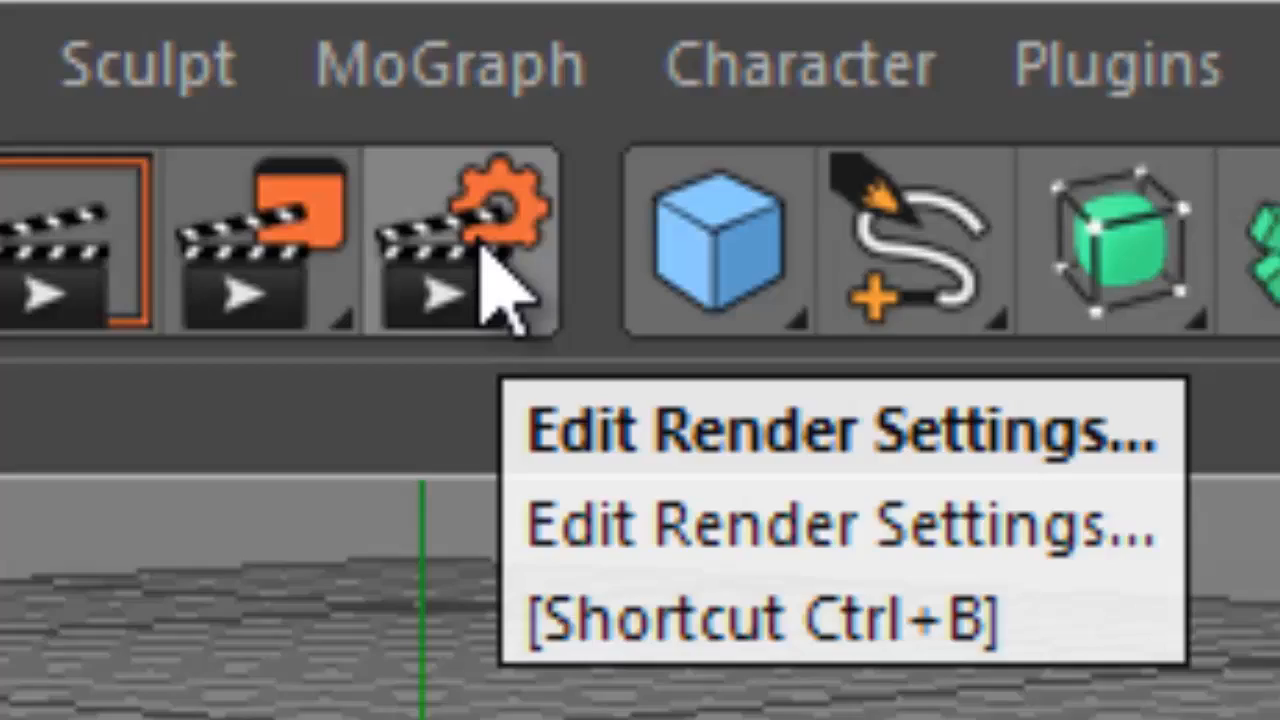
Apply the HDV 1080 29.97 film/video output preset in the render settings.
left_click(472, 335)
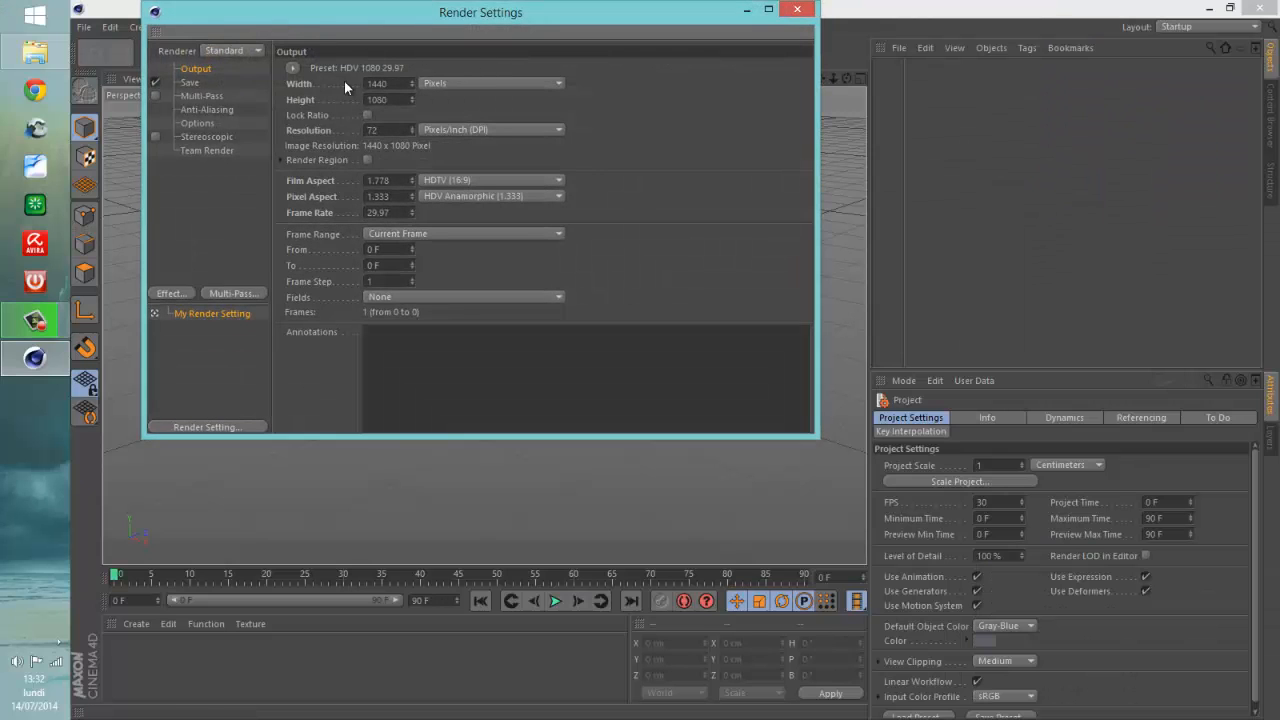
left_click(293, 70)
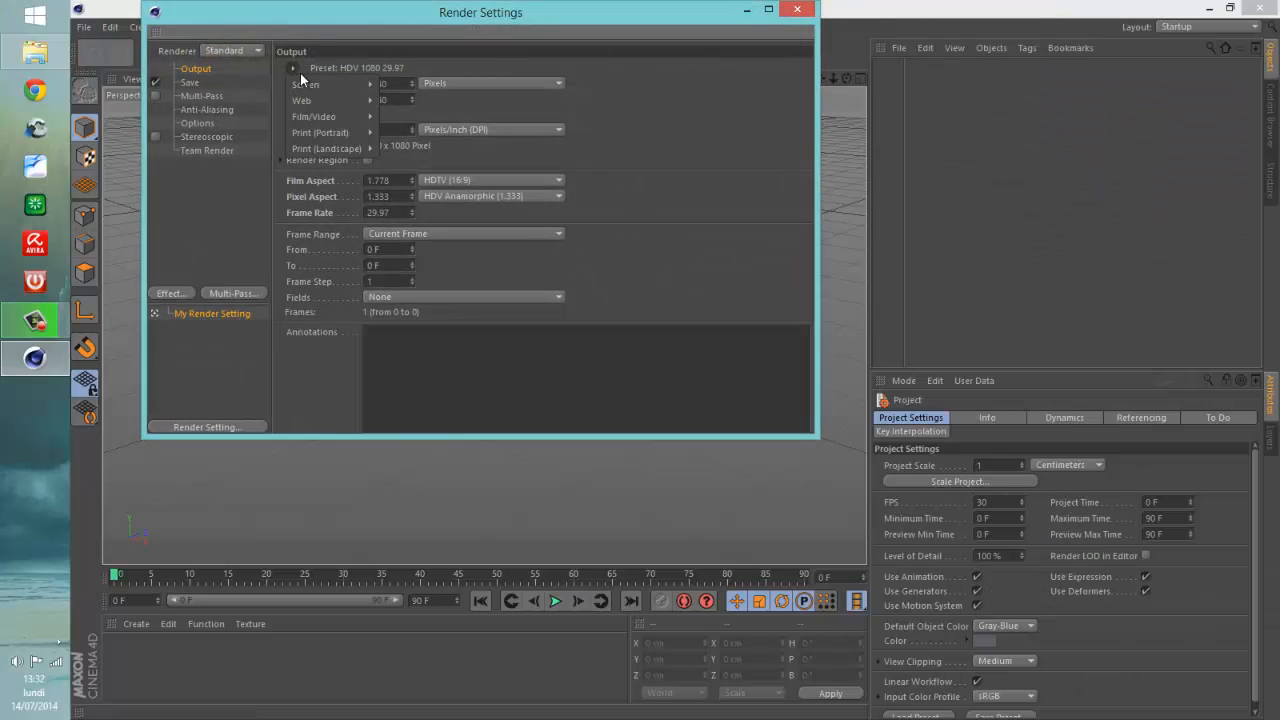
mouse_move(322, 116)
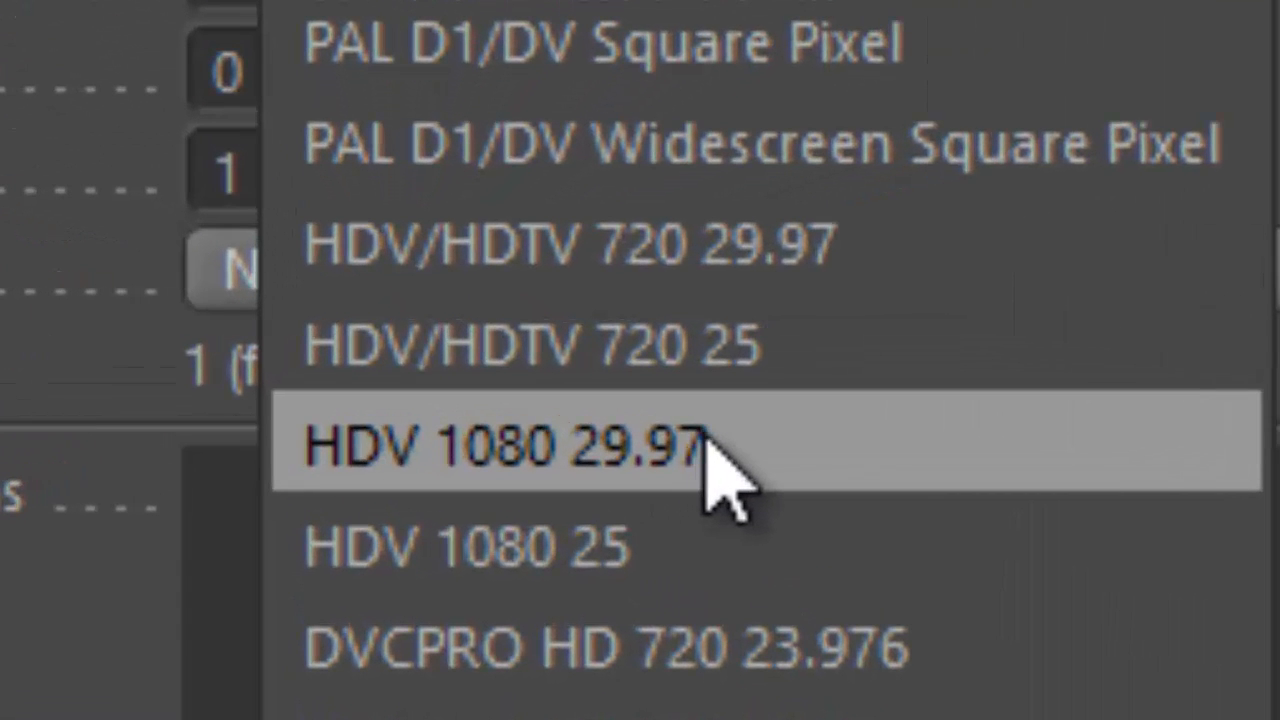
left_click(720, 470)
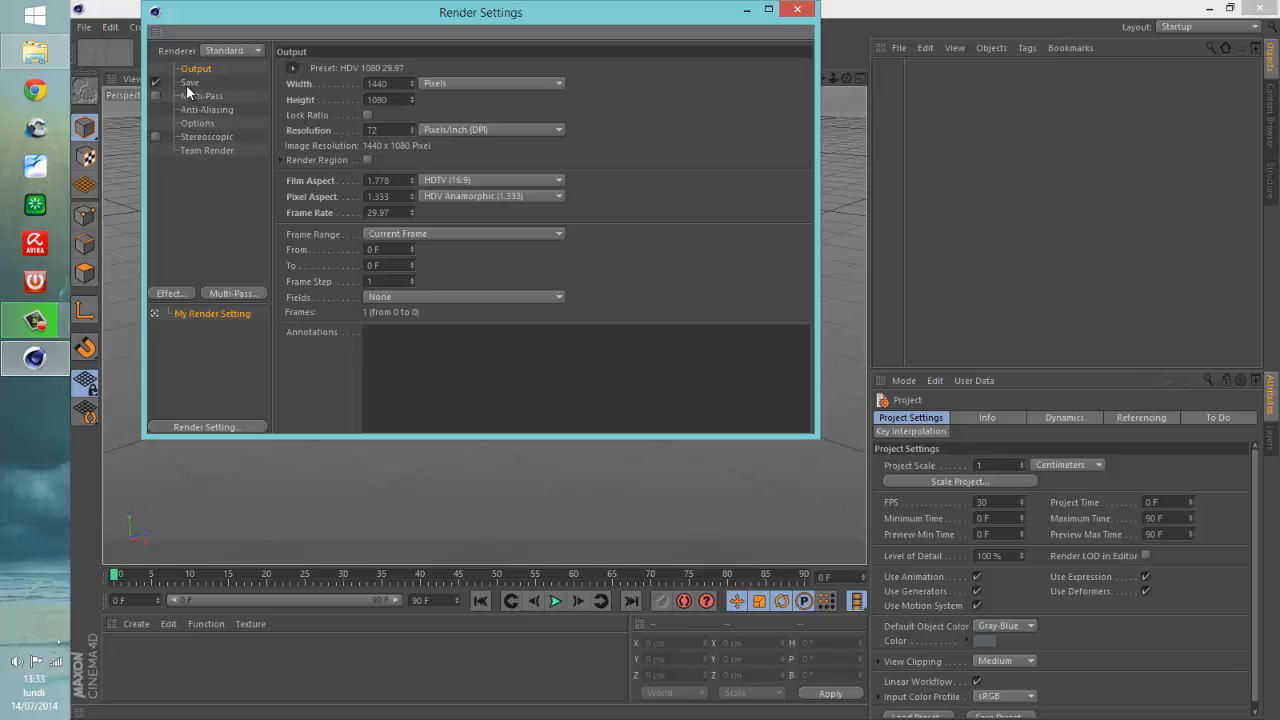
Set the render's save file to tuto in the divers folder.
left_click(189, 83)
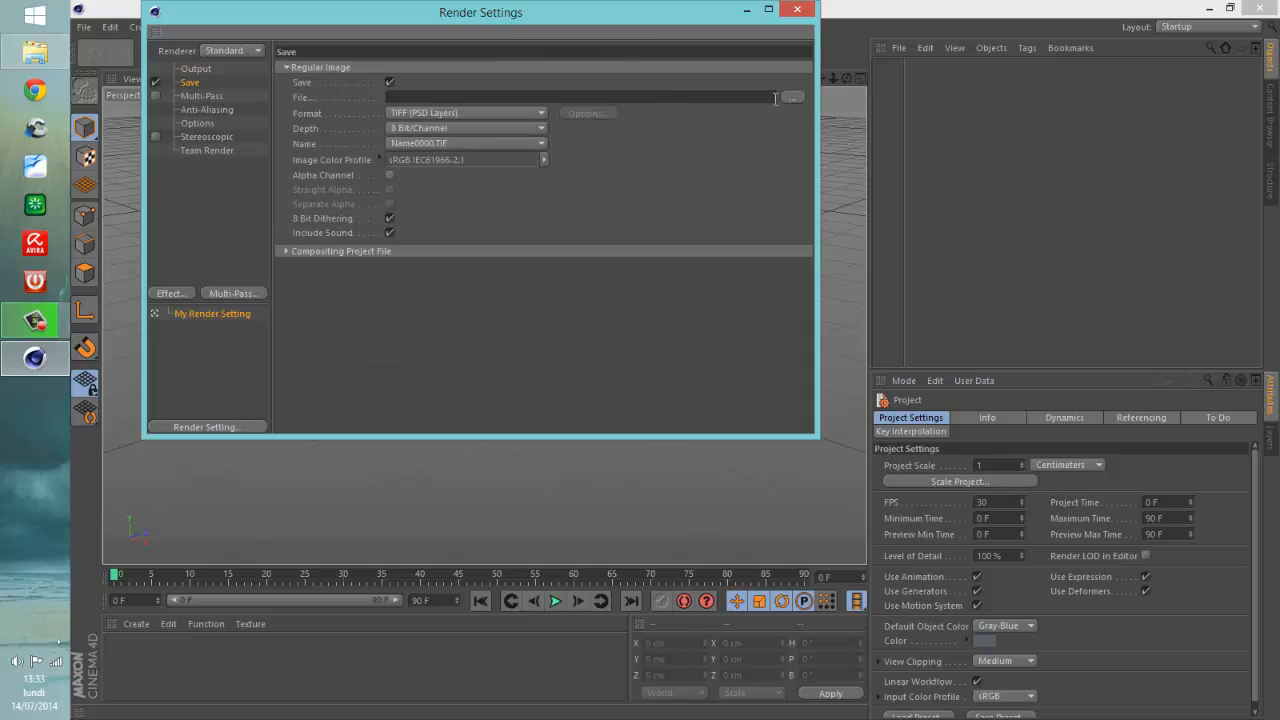
left_click(793, 97)
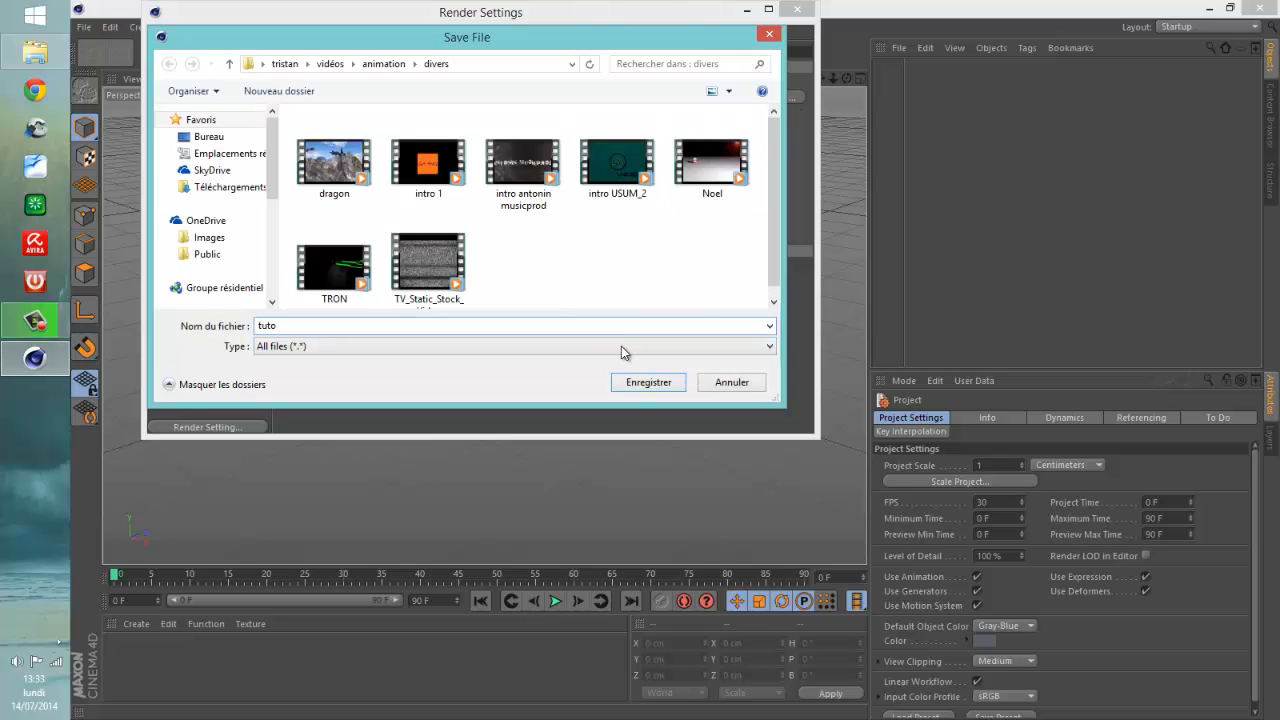
left_click(650, 381)
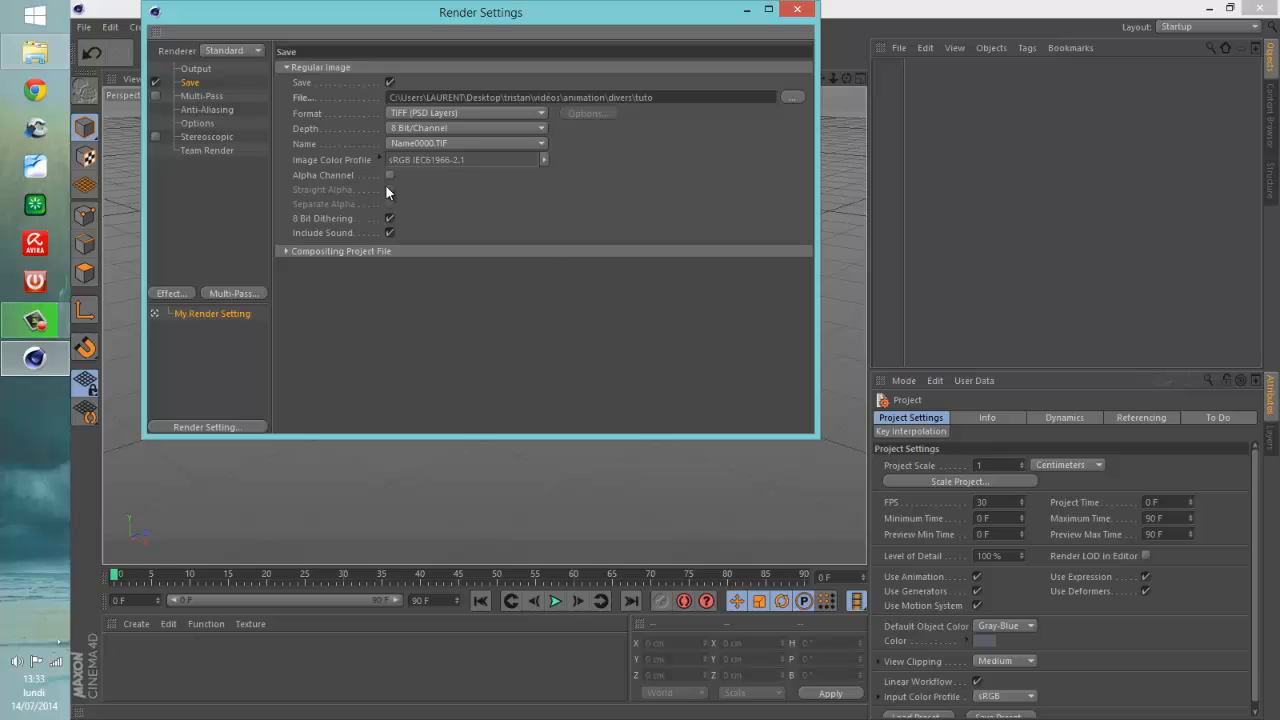
Set the render anti-aliasing to Best with a 2x2 minimum level and close the render settings.
left_click(195, 96)
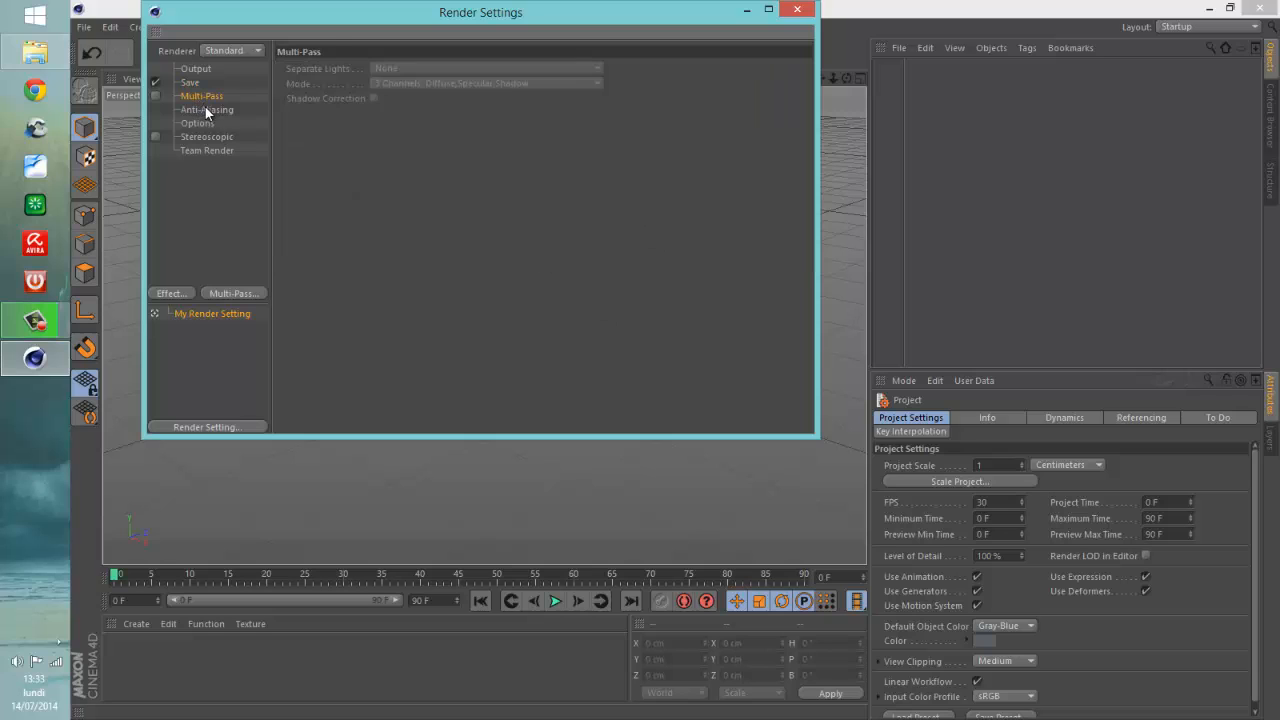
left_click(206, 109)
left_click(484, 67)
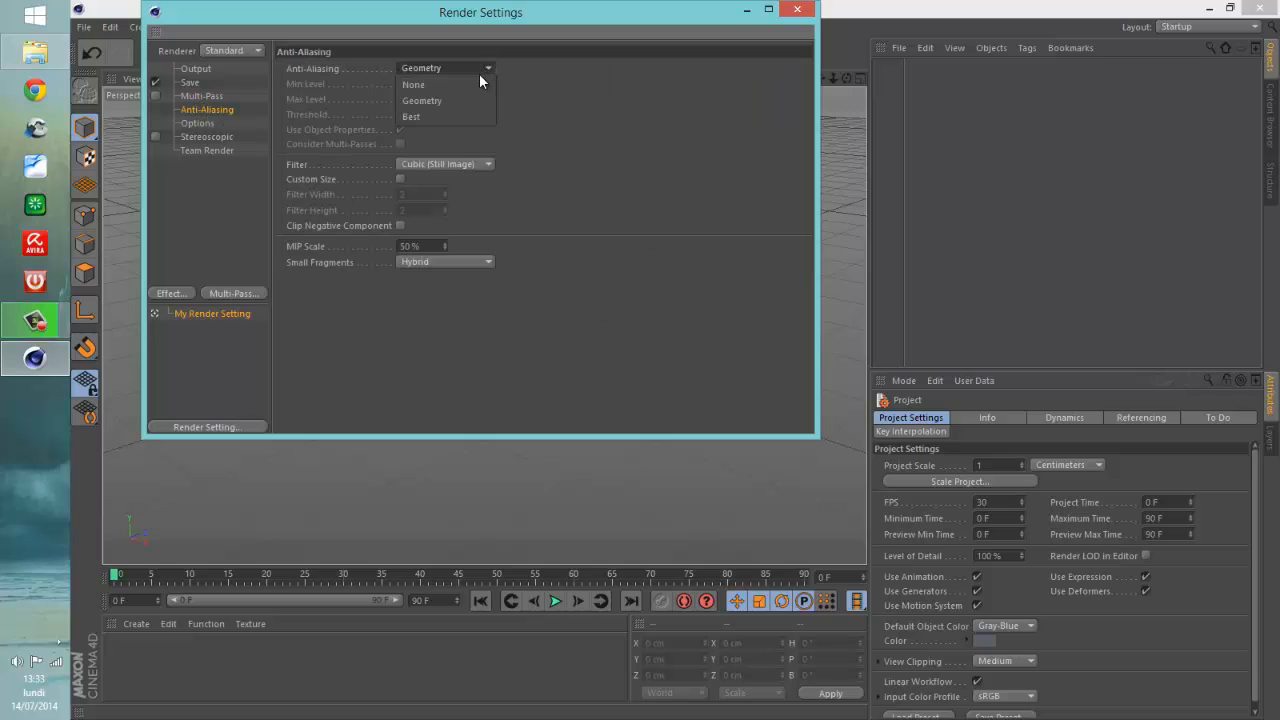
left_click(462, 109)
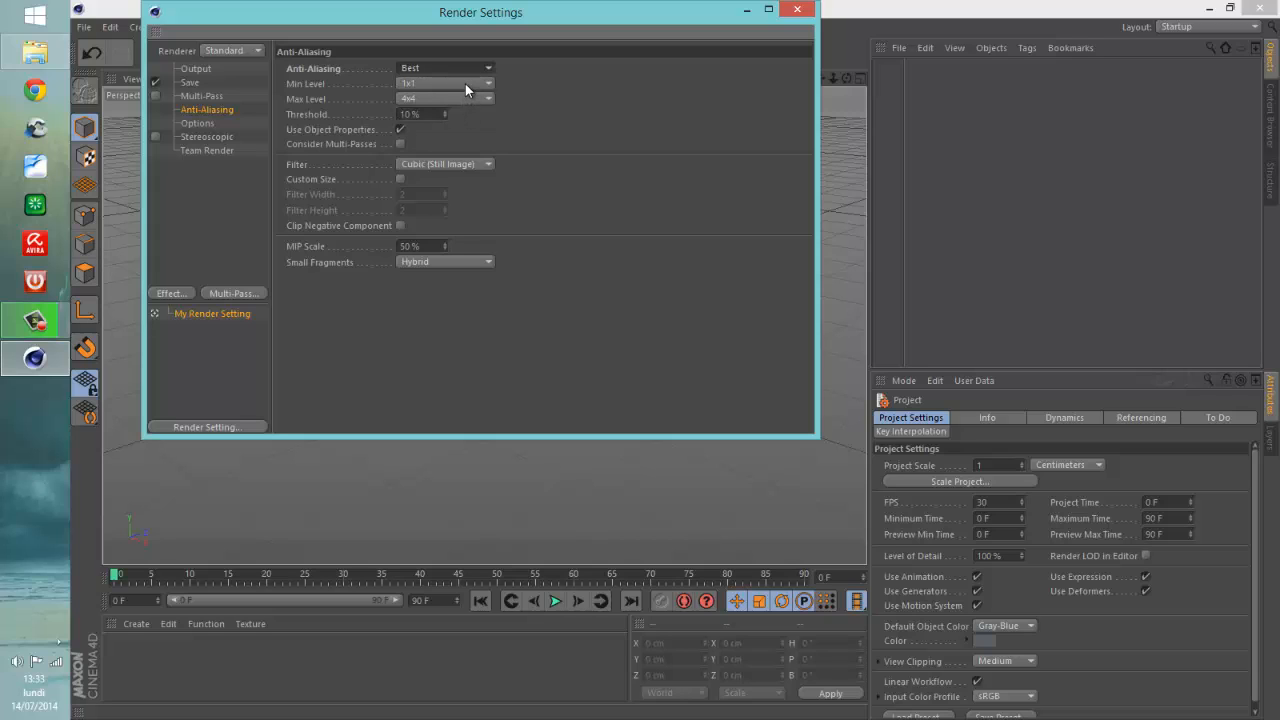
left_click(465, 85)
left_click(446, 118)
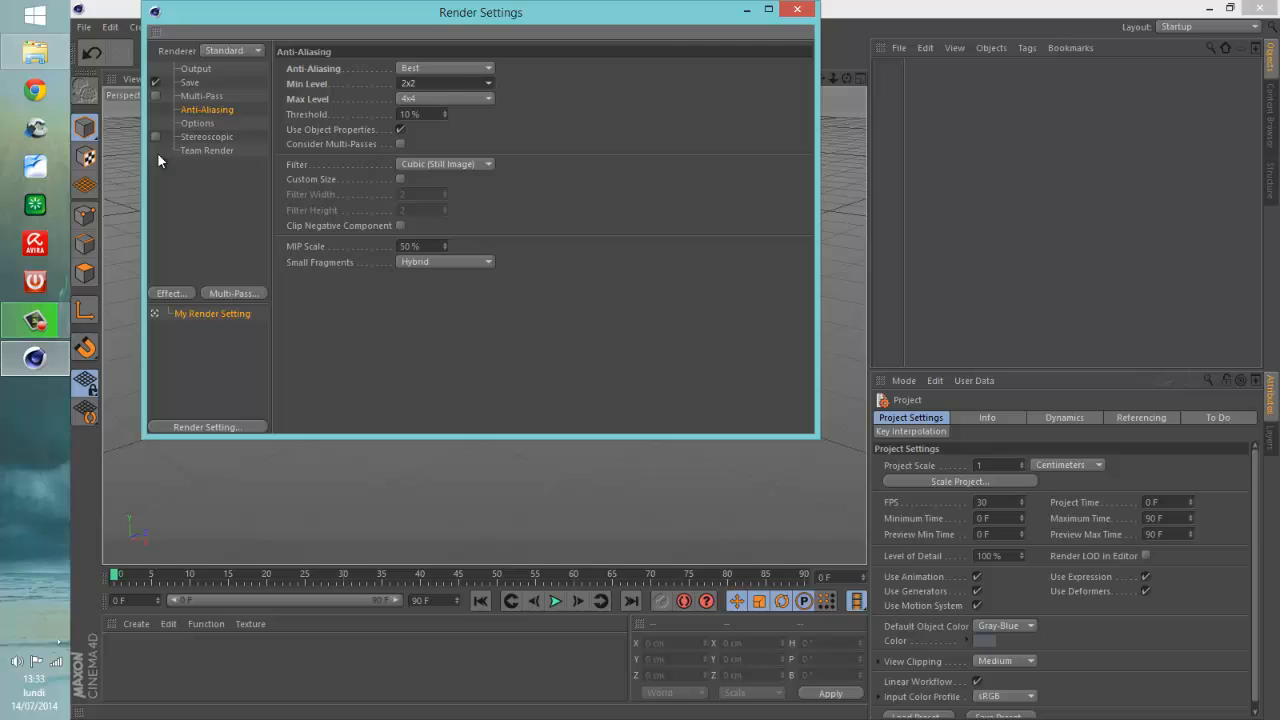
left_click(797, 9)
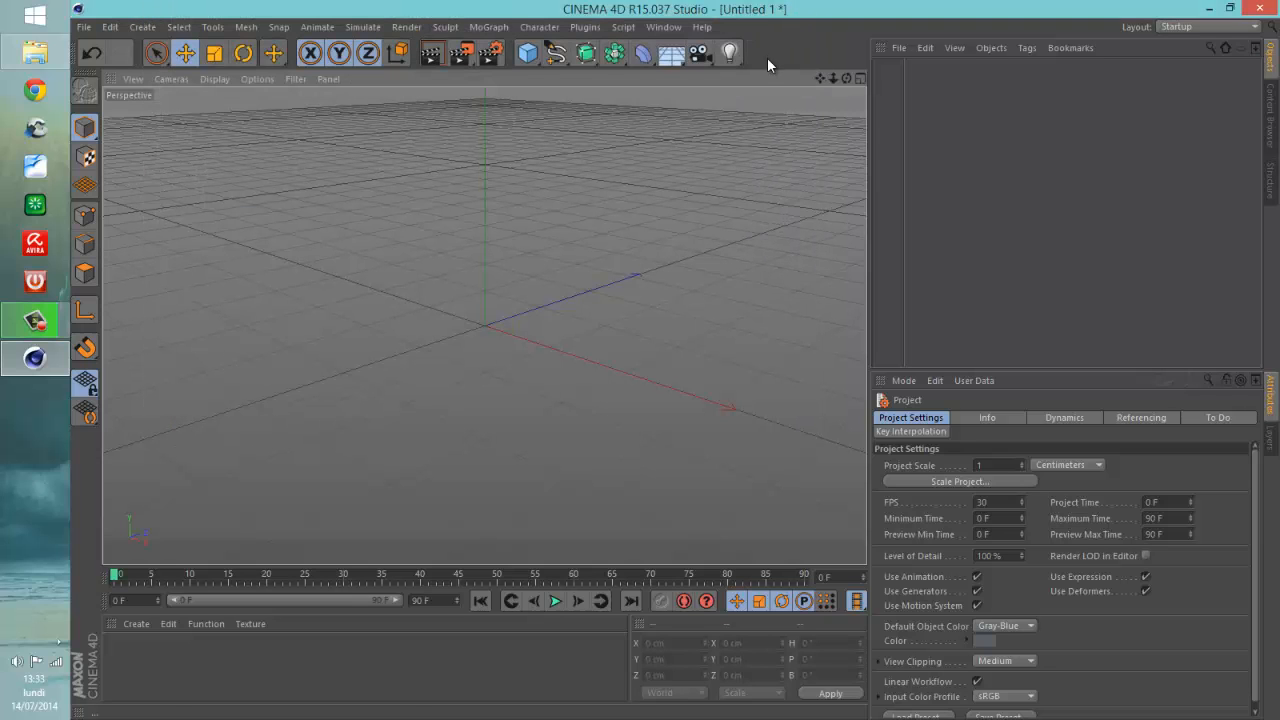
Add a cube to the scene and fillet its edges with a 10 cm radius.
left_click_drag(846, 79, 676, 360)
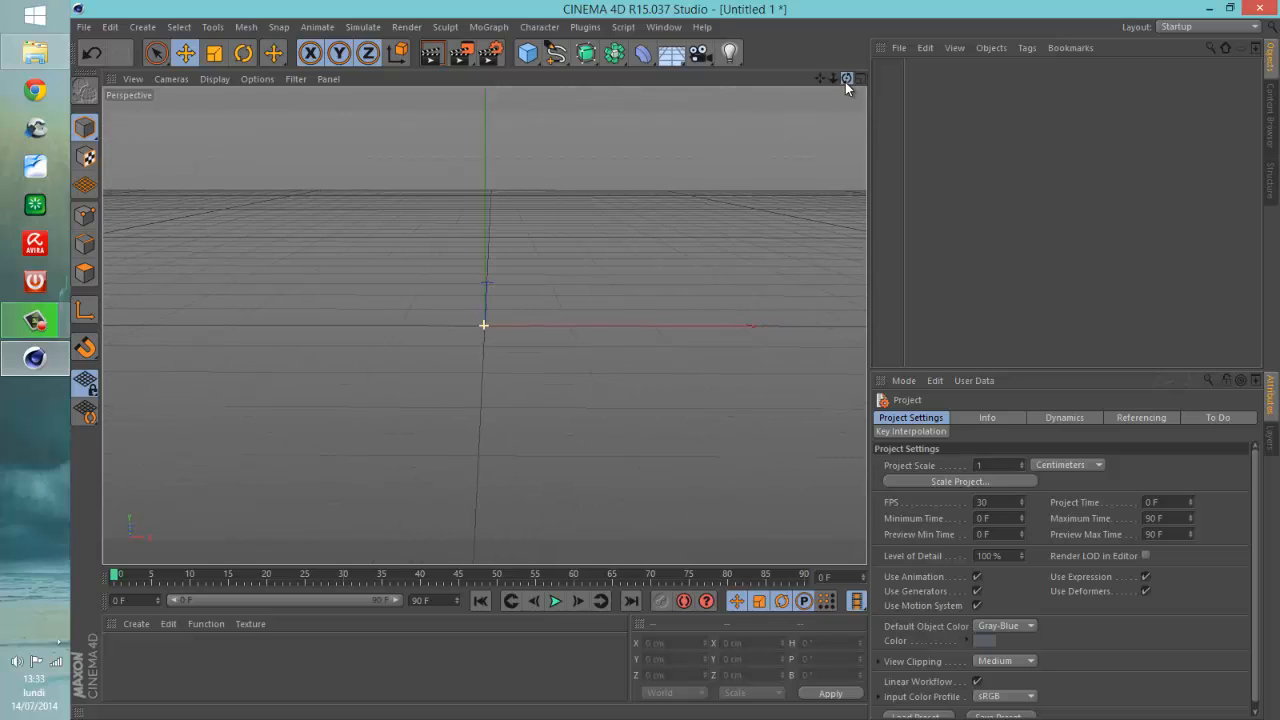
left_click(526, 54)
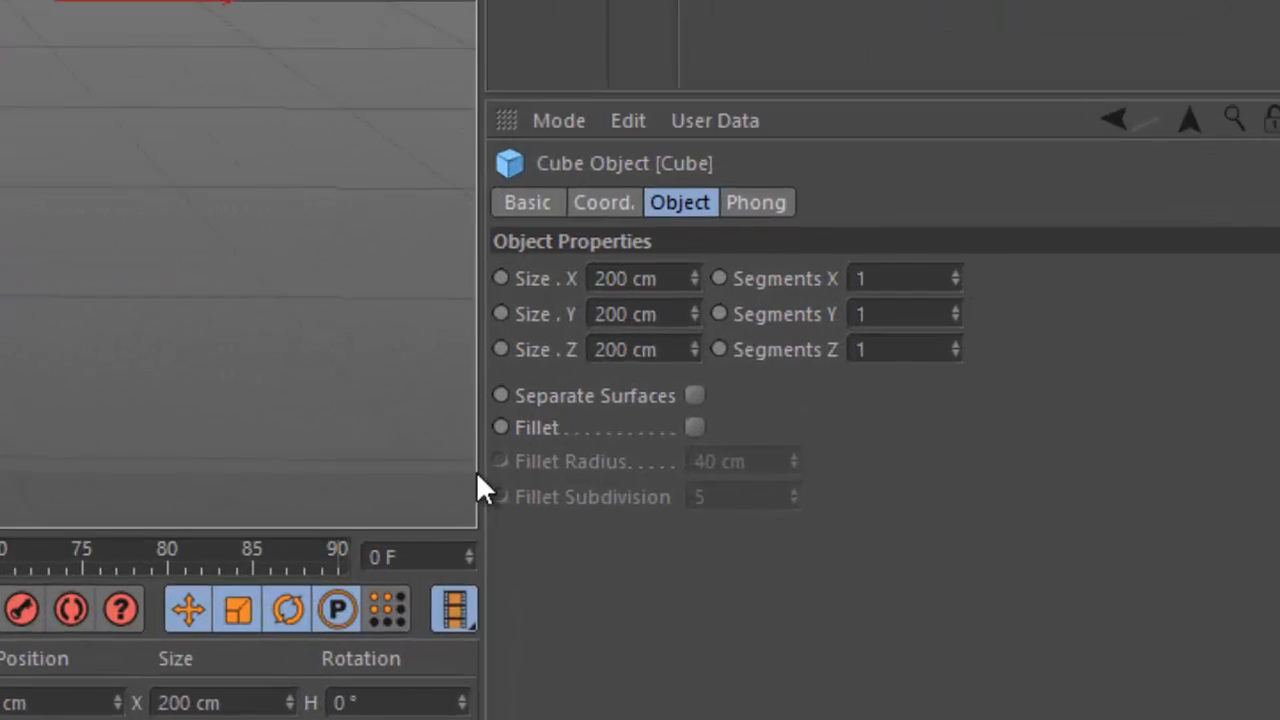
left_click(694, 428)
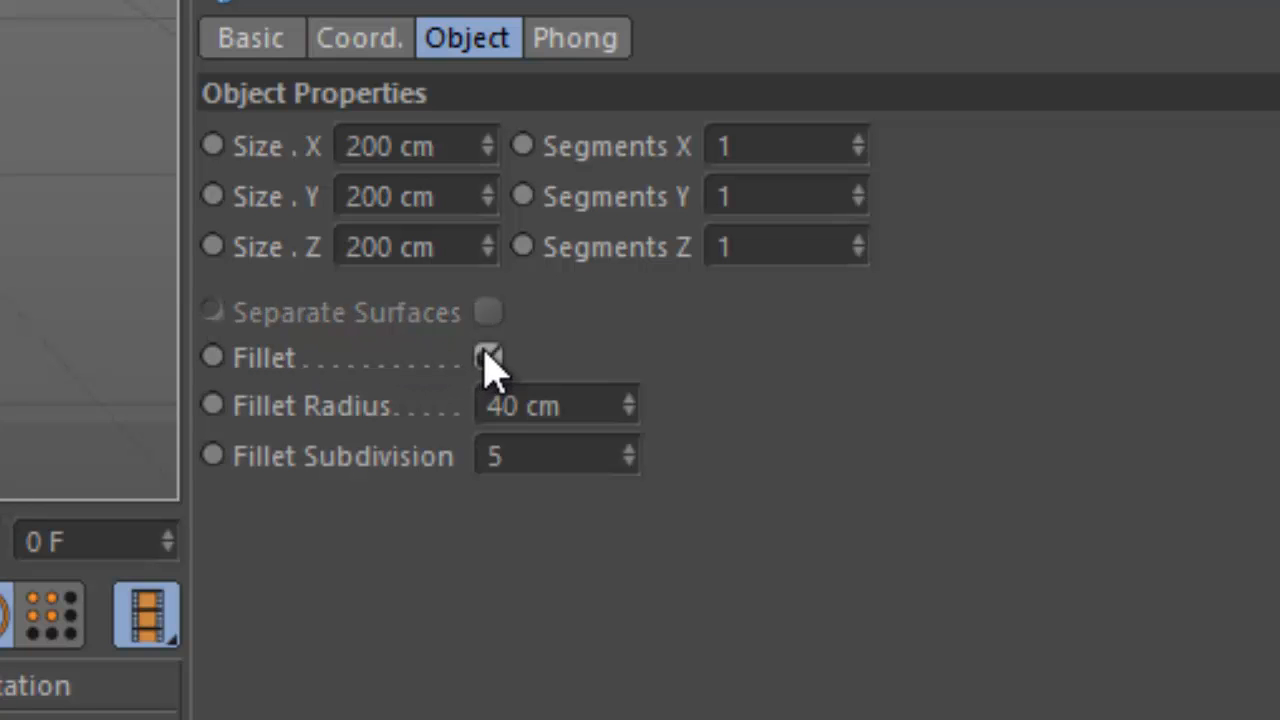
left_click_drag(548, 406, 388, 368)
type("10 c")
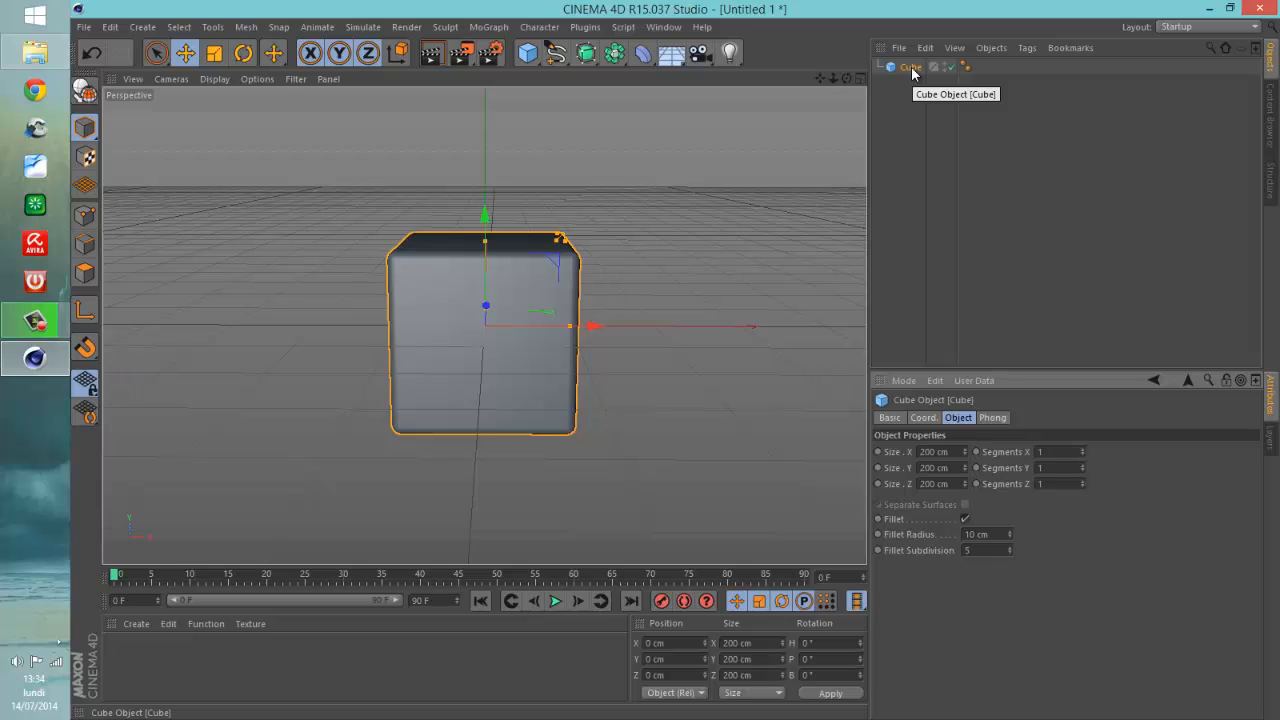
Duplicate the filleted cube in the object hierarchy.
key("ctrl")
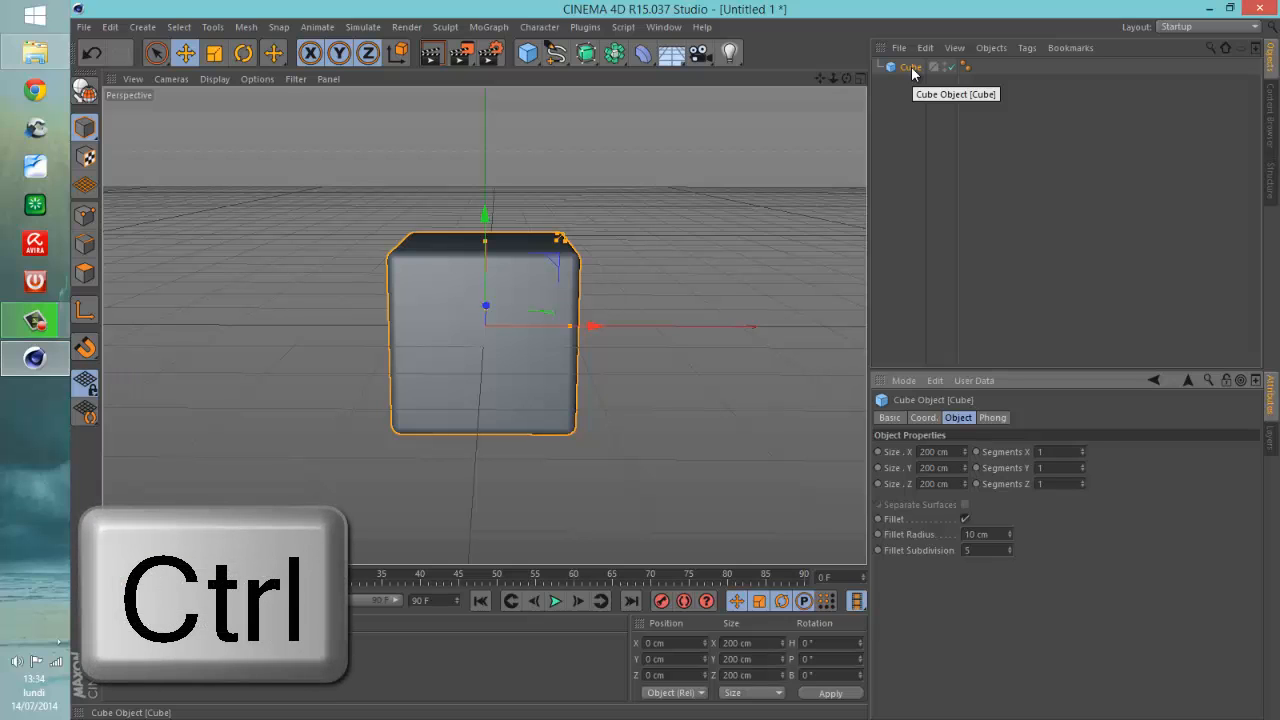
left_click_drag(911, 72, 918, 97, "ctrl")
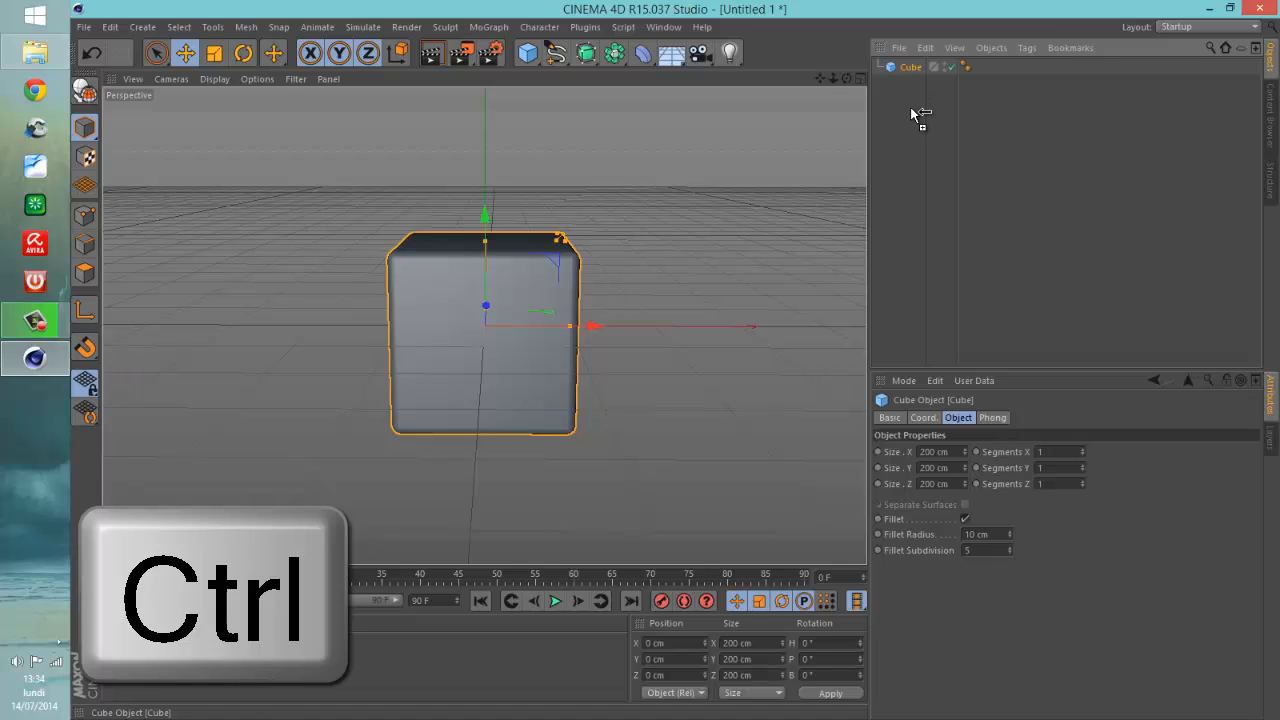
left_click_drag(910, 106, 912, 106, "ctrl")
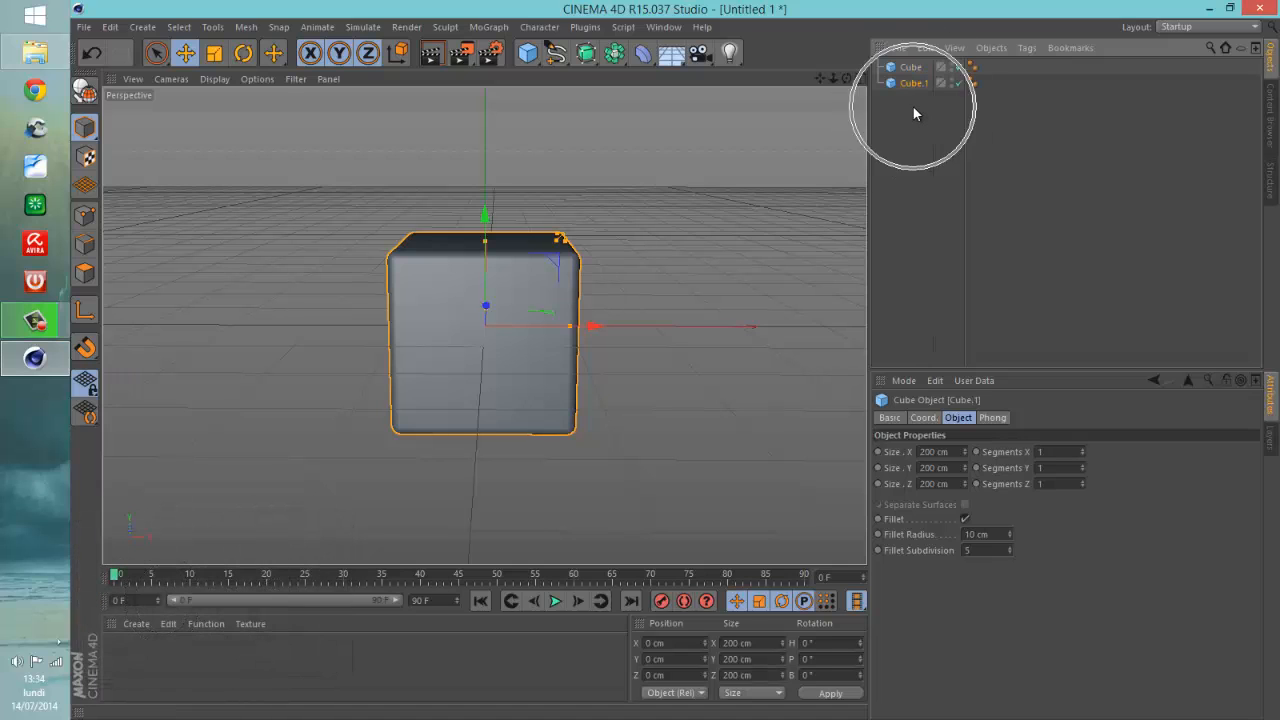
Add an Atom Array and make the original cube its child.
left_click(912, 67)
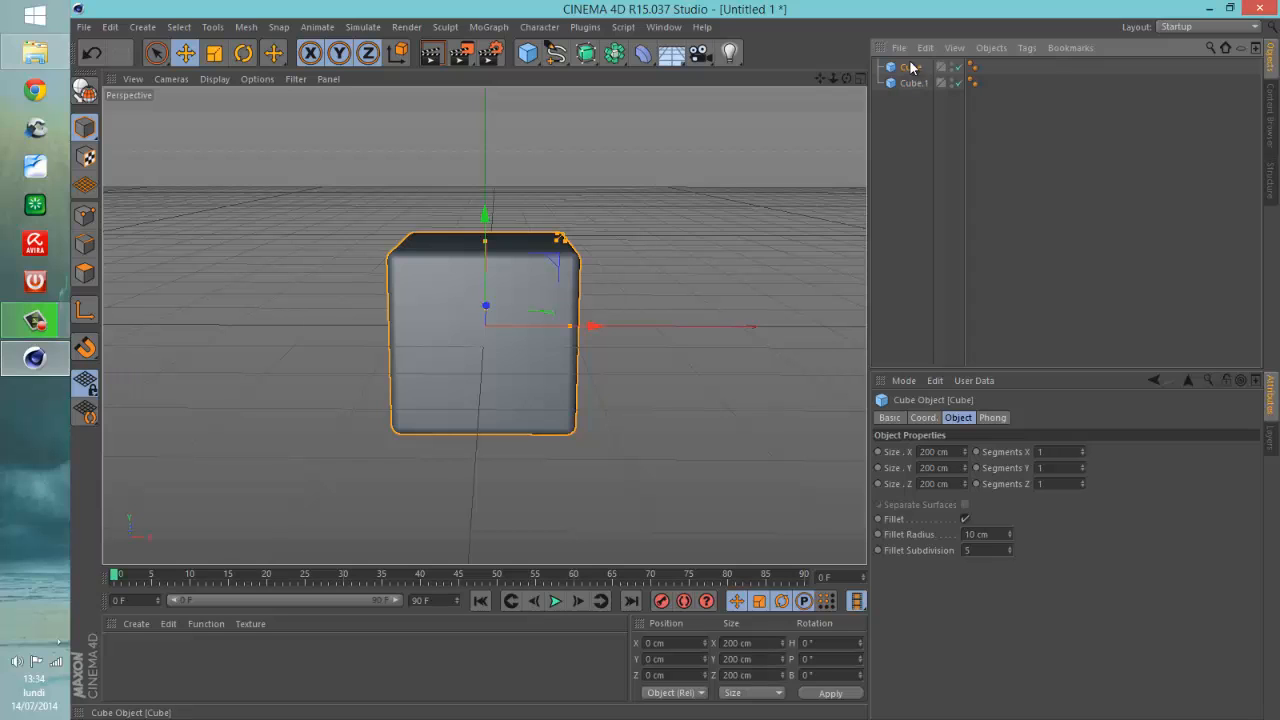
left_click(614, 58)
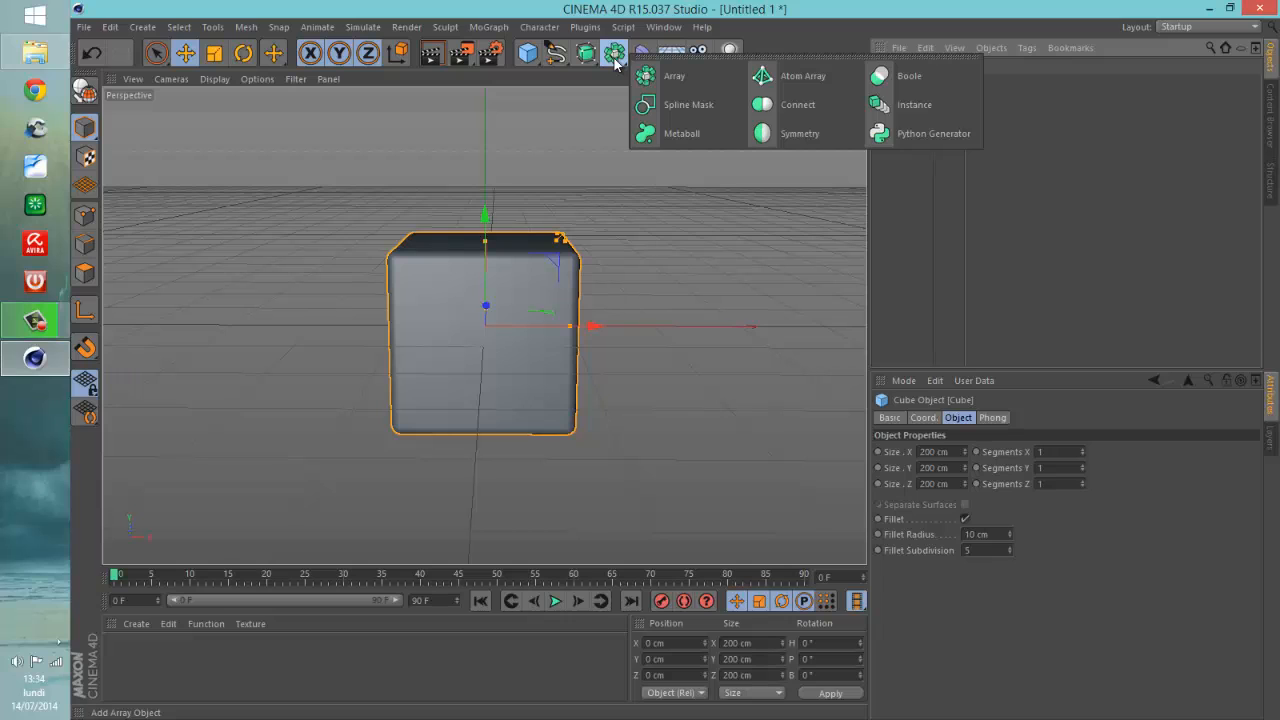
left_click(790, 80)
left_click_drag(911, 86, 919, 66)
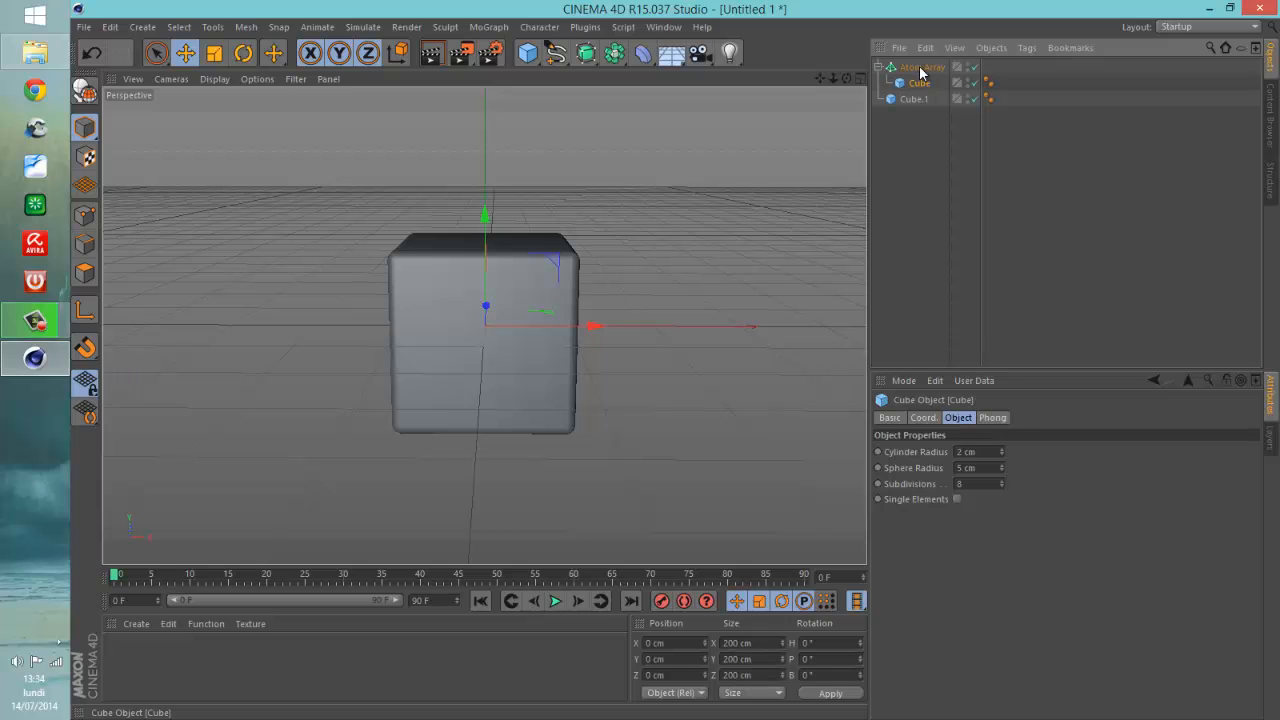
left_click(919, 177)
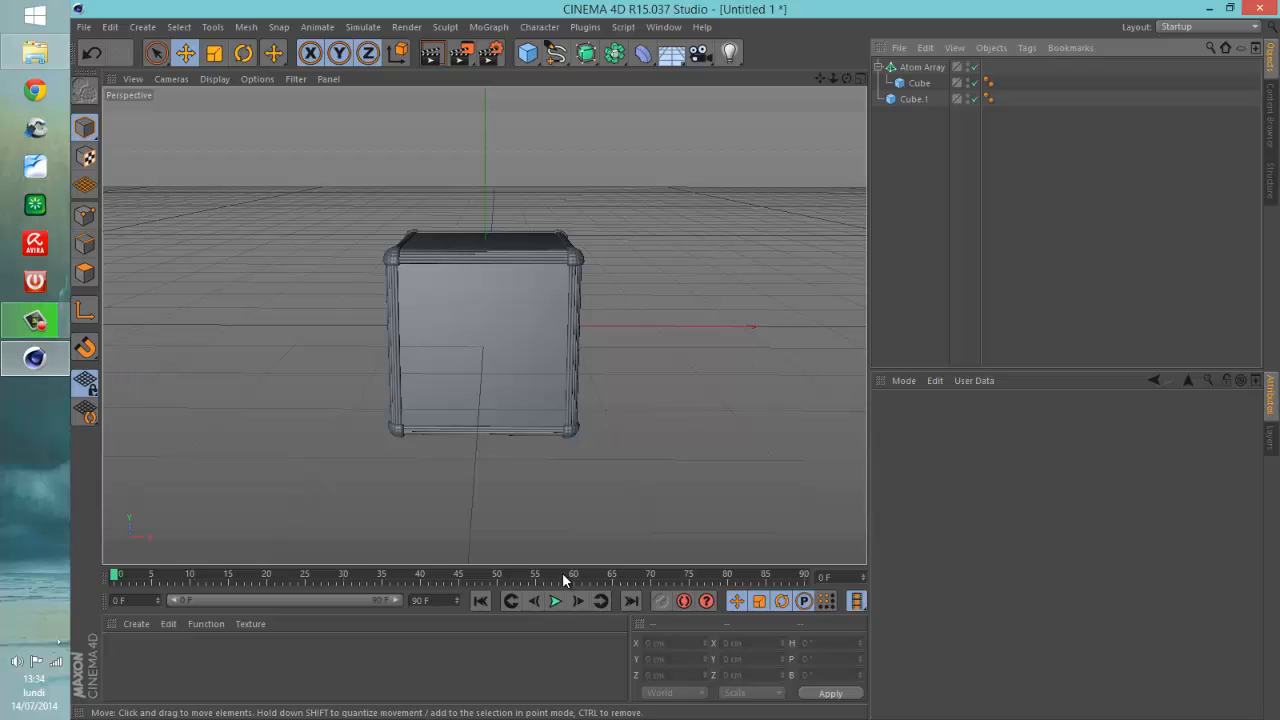
Create a new material and set its color to black (RGB 0, 0, 0).
double_click(129, 670)
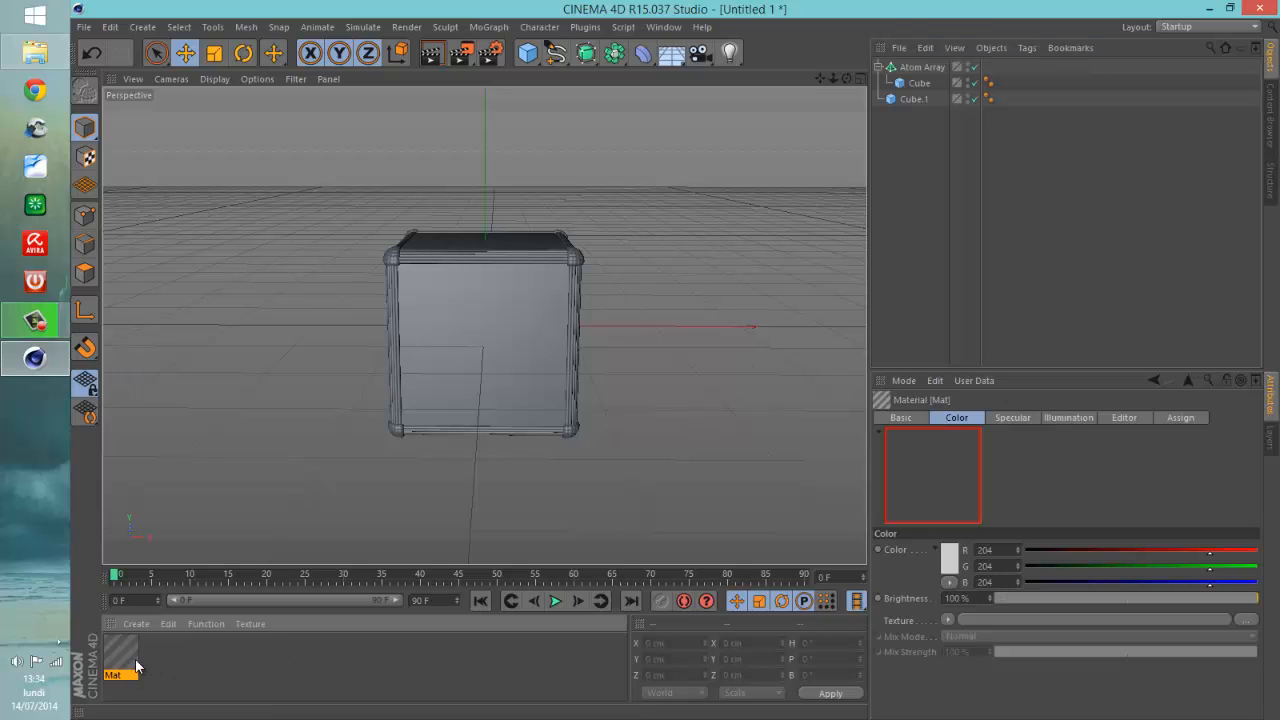
double_click(137, 668)
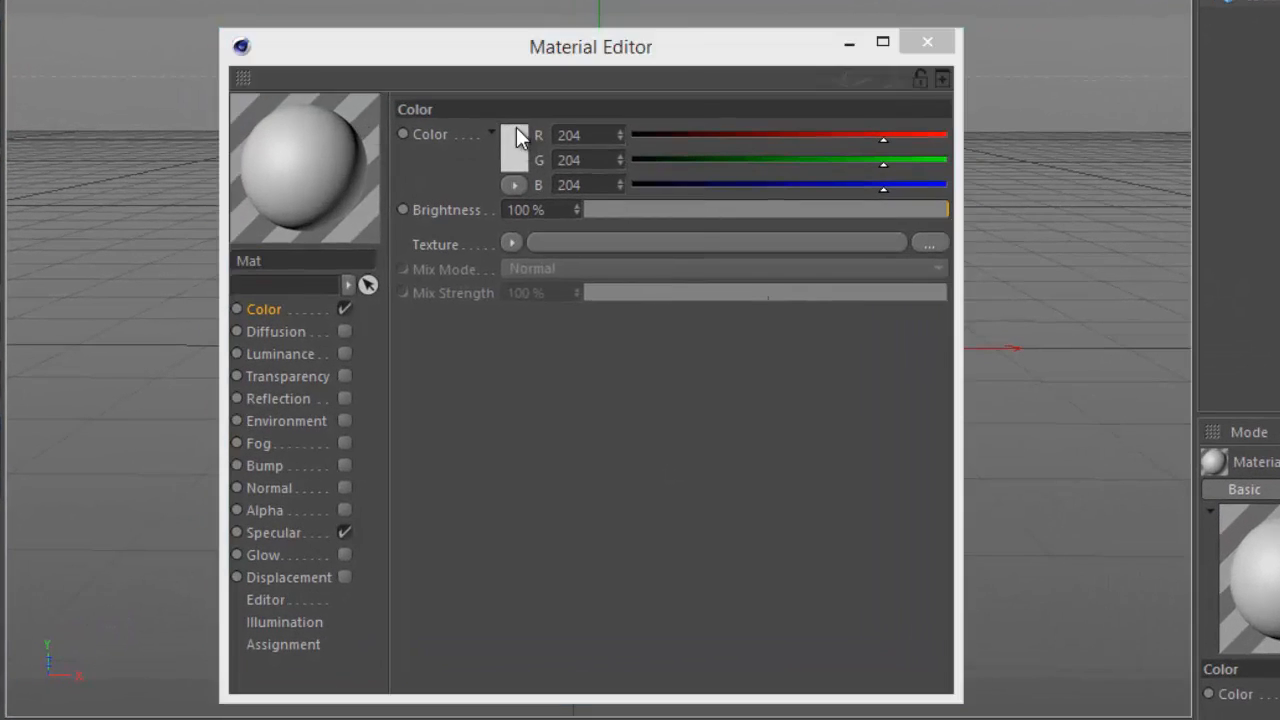
left_click(516, 130)
left_click_drag(404, 128, 158, 320)
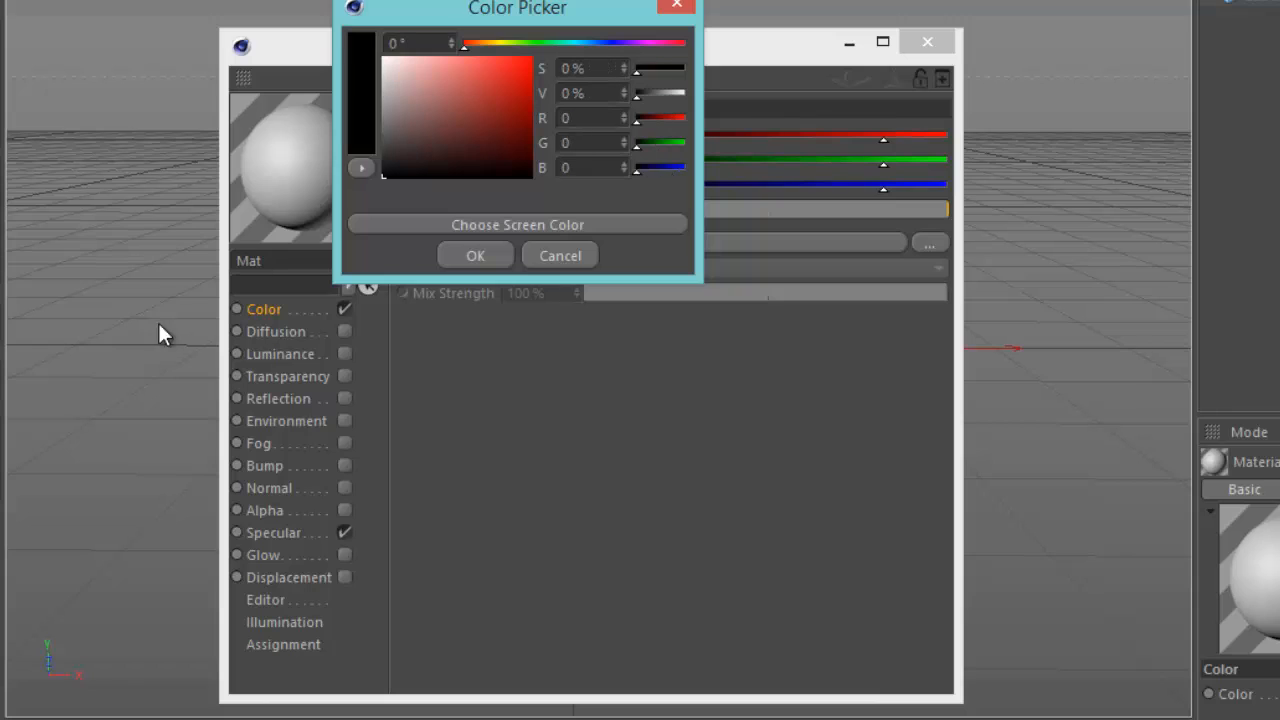
left_click(463, 252)
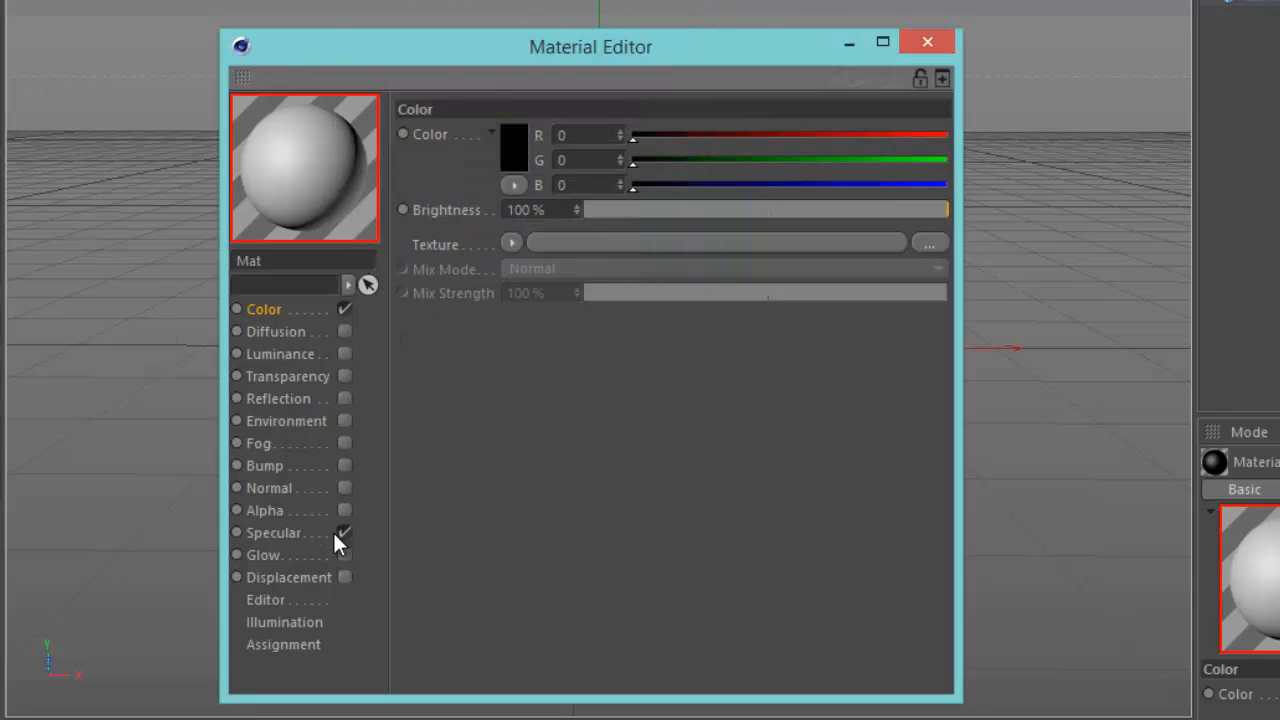
Enable reflection on the black material at 15% brightness and close the material editor.
left_click(345, 398)
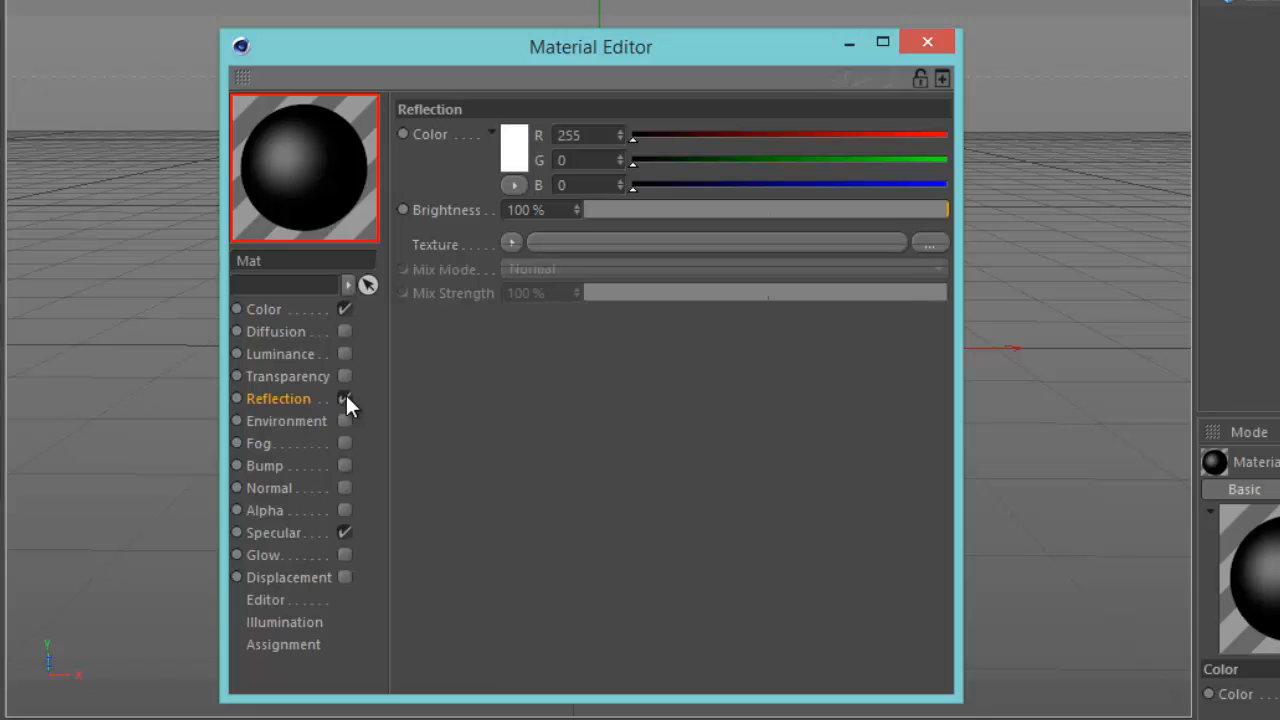
type("15")
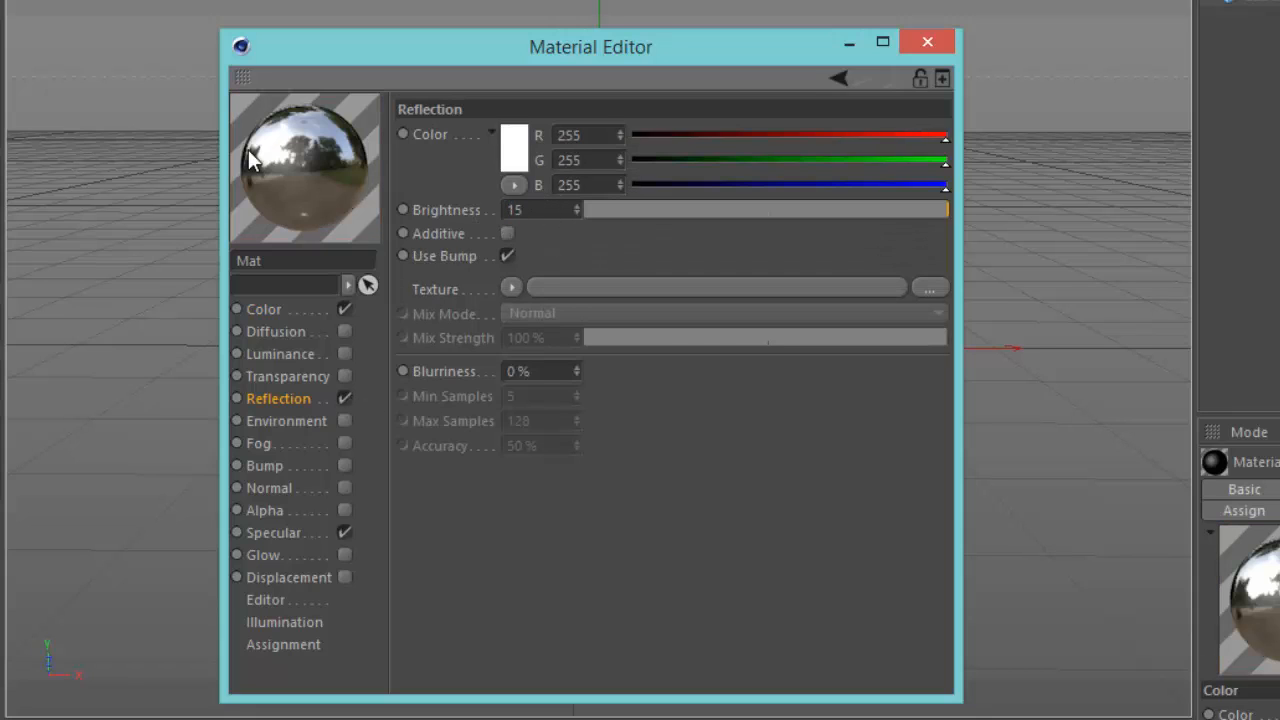
key("Return")
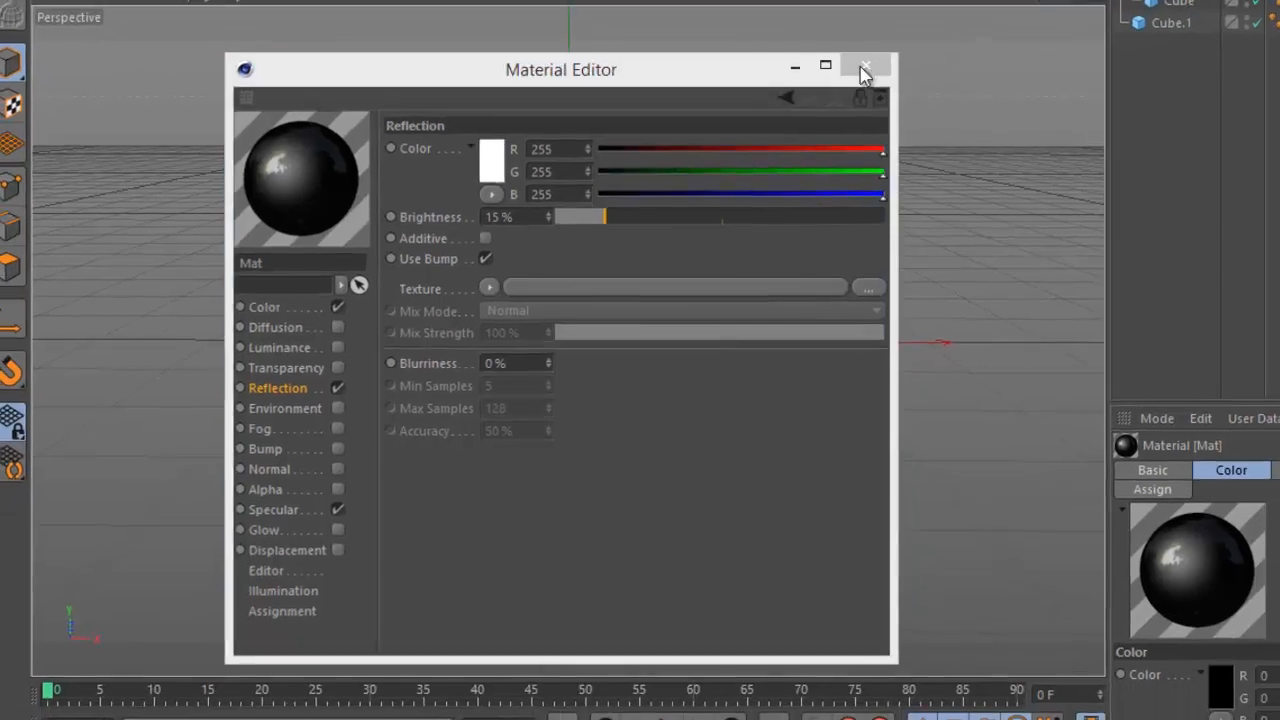
left_click(927, 41)
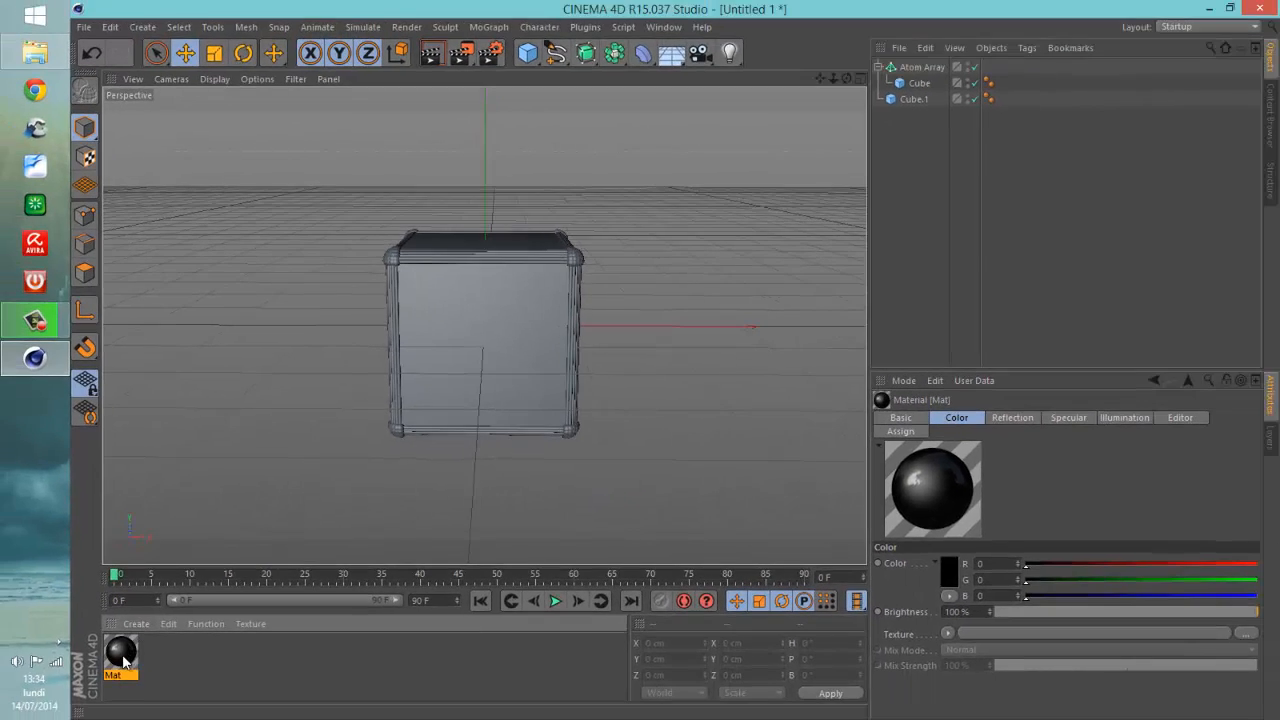
Assign the black reflective material to the Atom Array and collapse its hierarchy.
left_click_drag(105, 700, 997, 70)
mouse_move(906, 89)
left_mouse_down()
mouse_move(934, 72)
mouse_move(917, 73)
left_mouse_up()
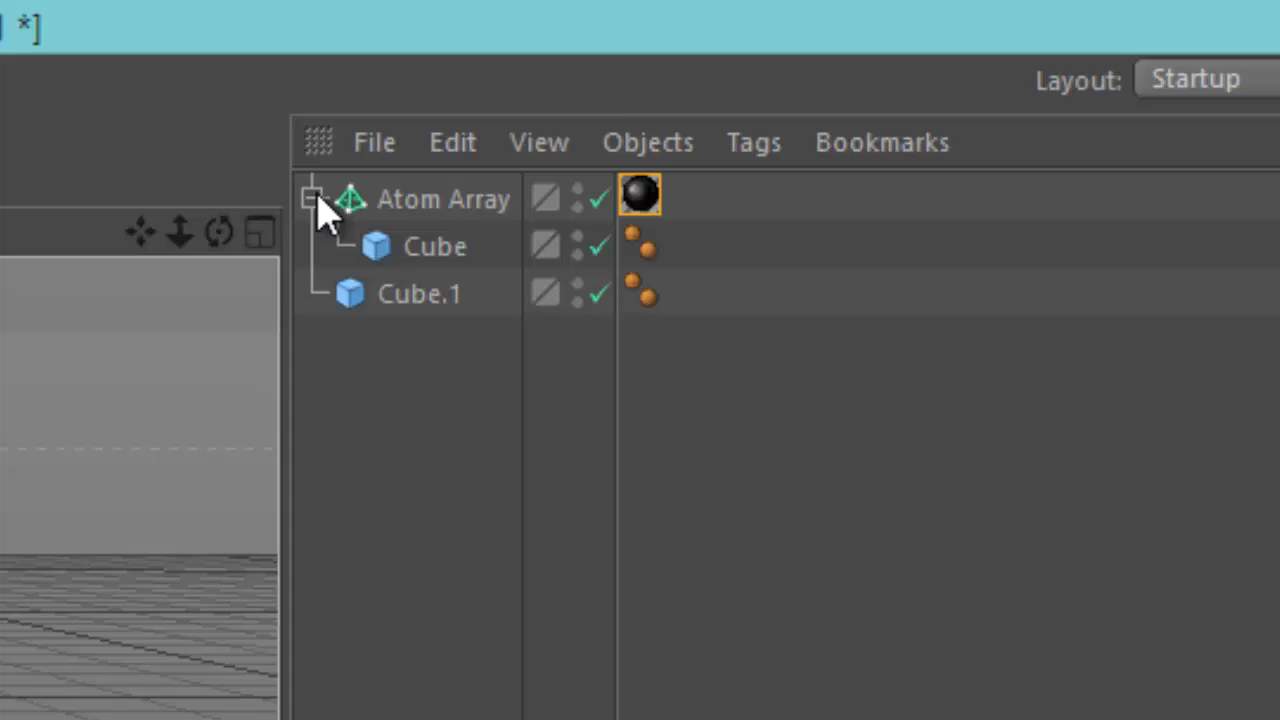
left_click(312, 199)
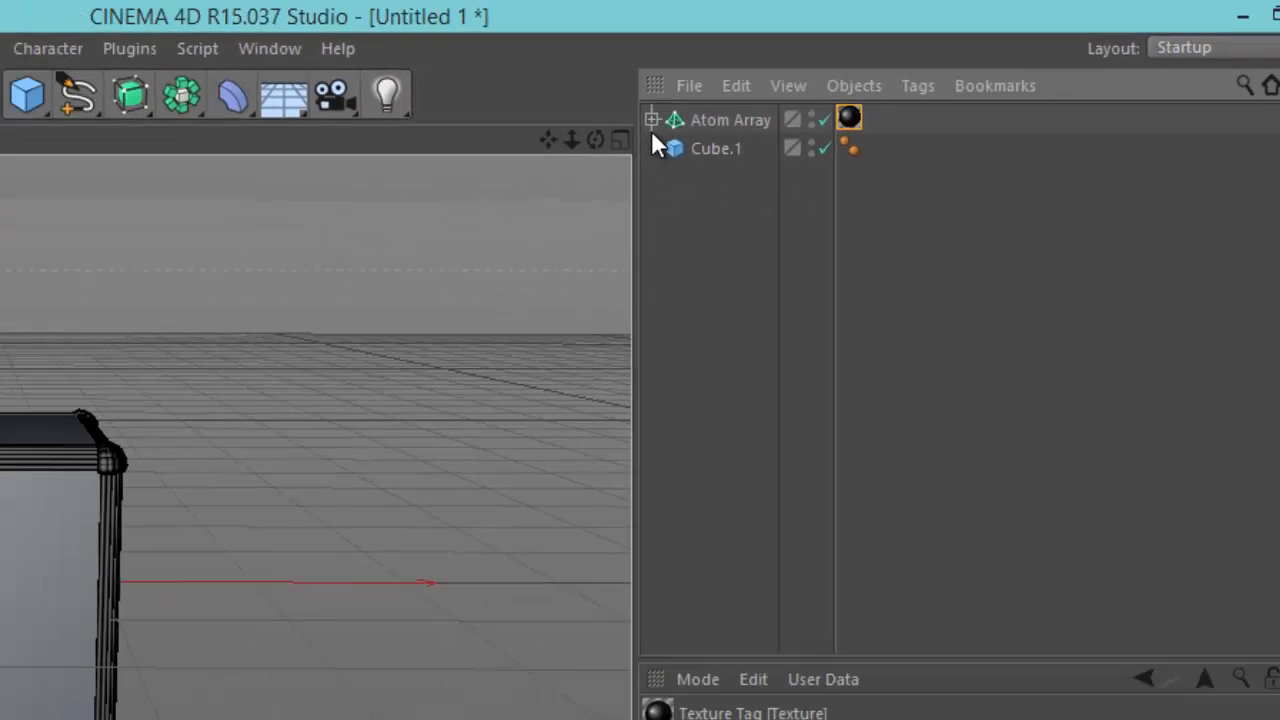
left_click(920, 178)
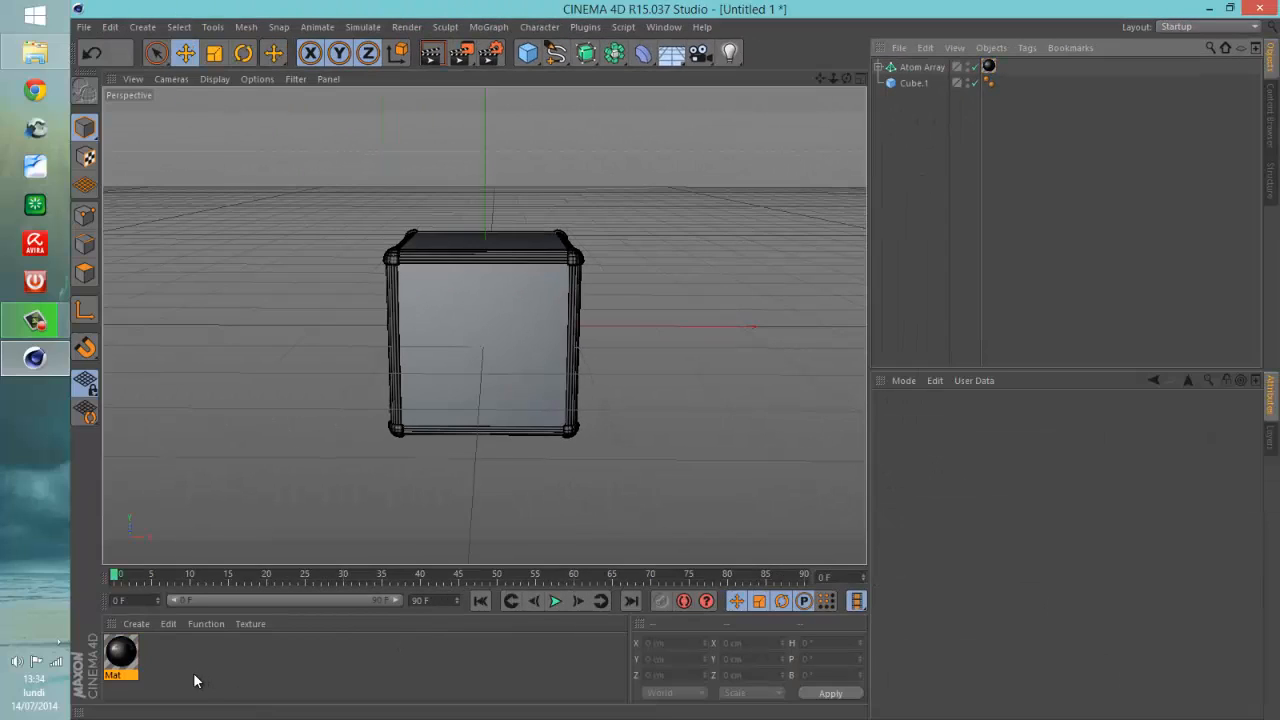
left_click(910, 84)
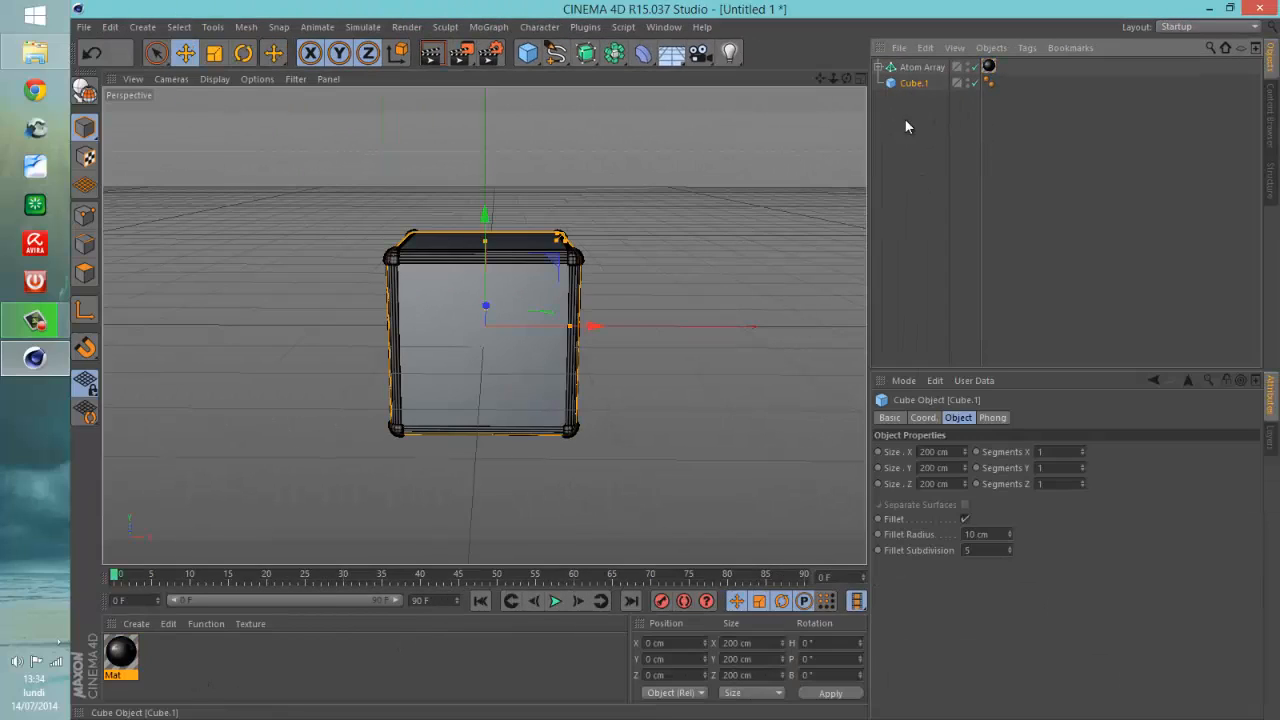
double_click(120, 653)
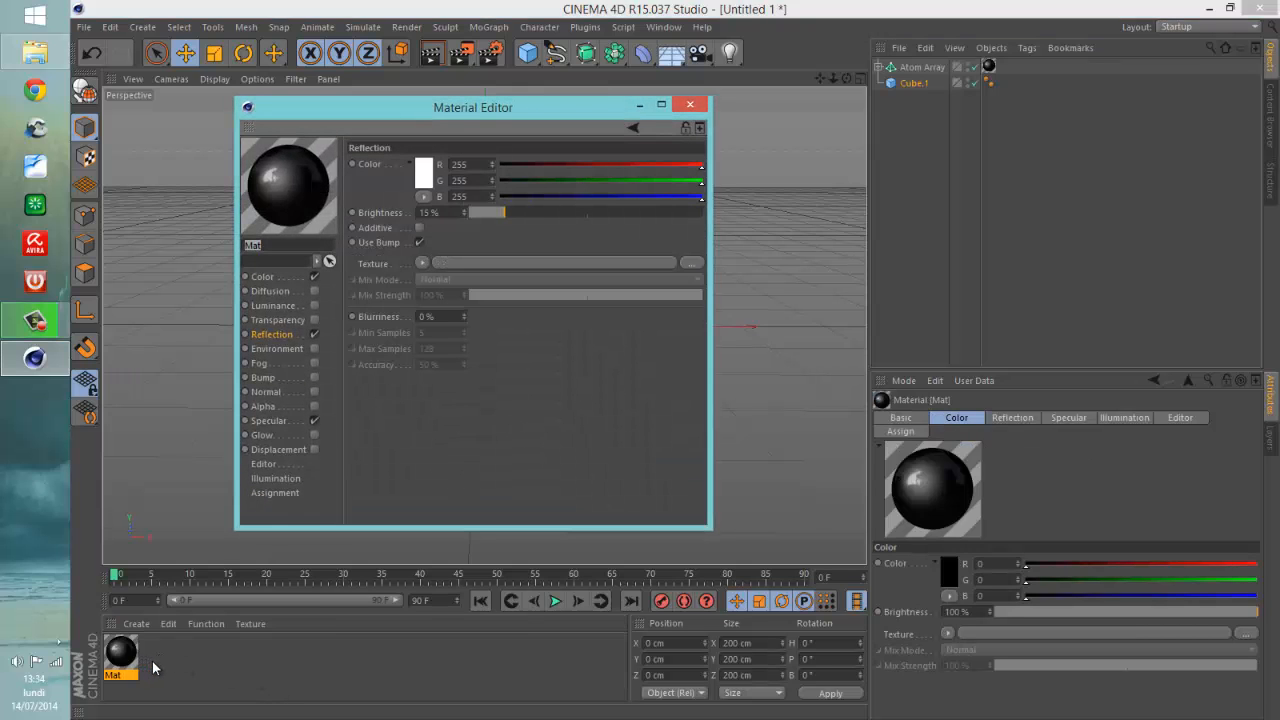
left_click(689, 104)
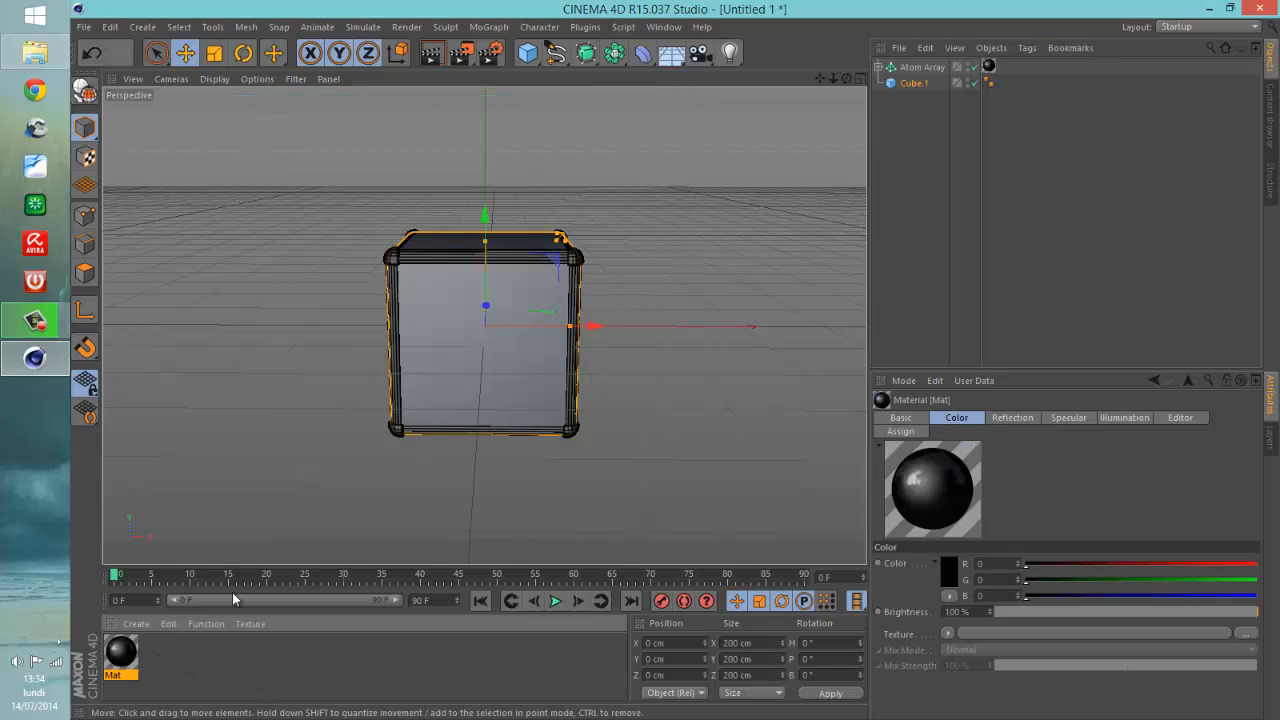
Create a second material and open it for editing.
double_click(183, 655)
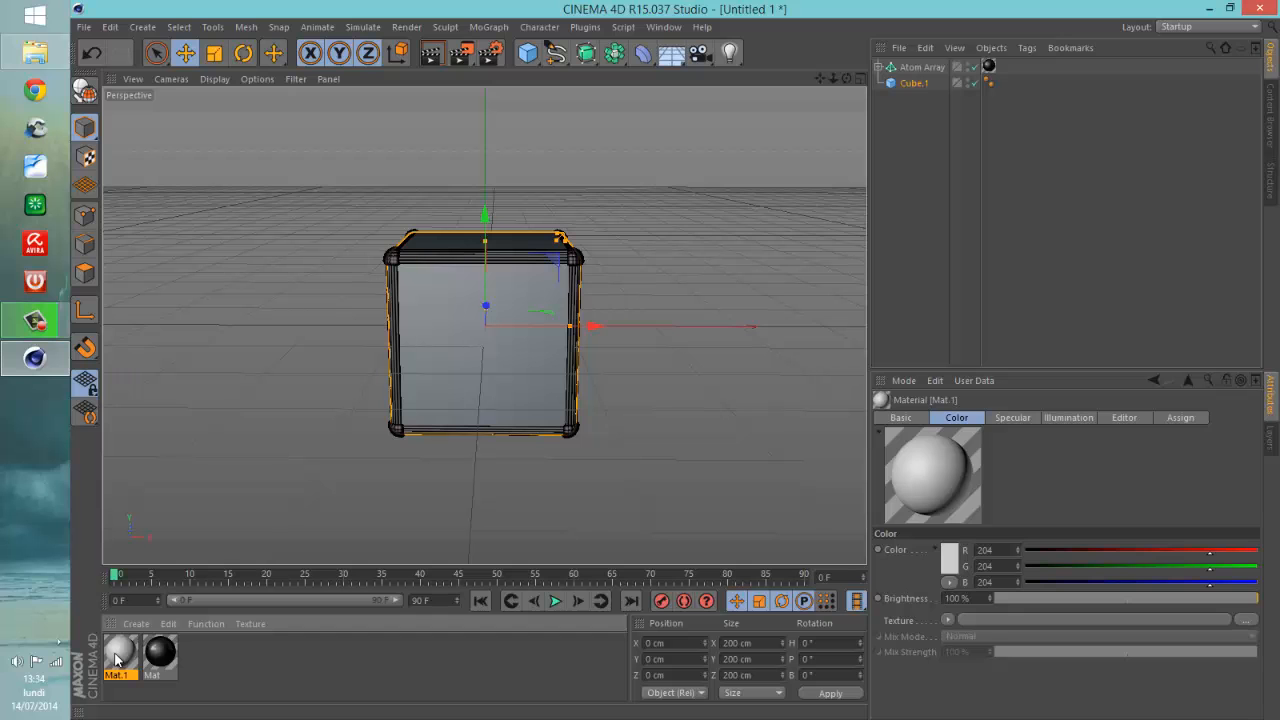
double_click(118, 655)
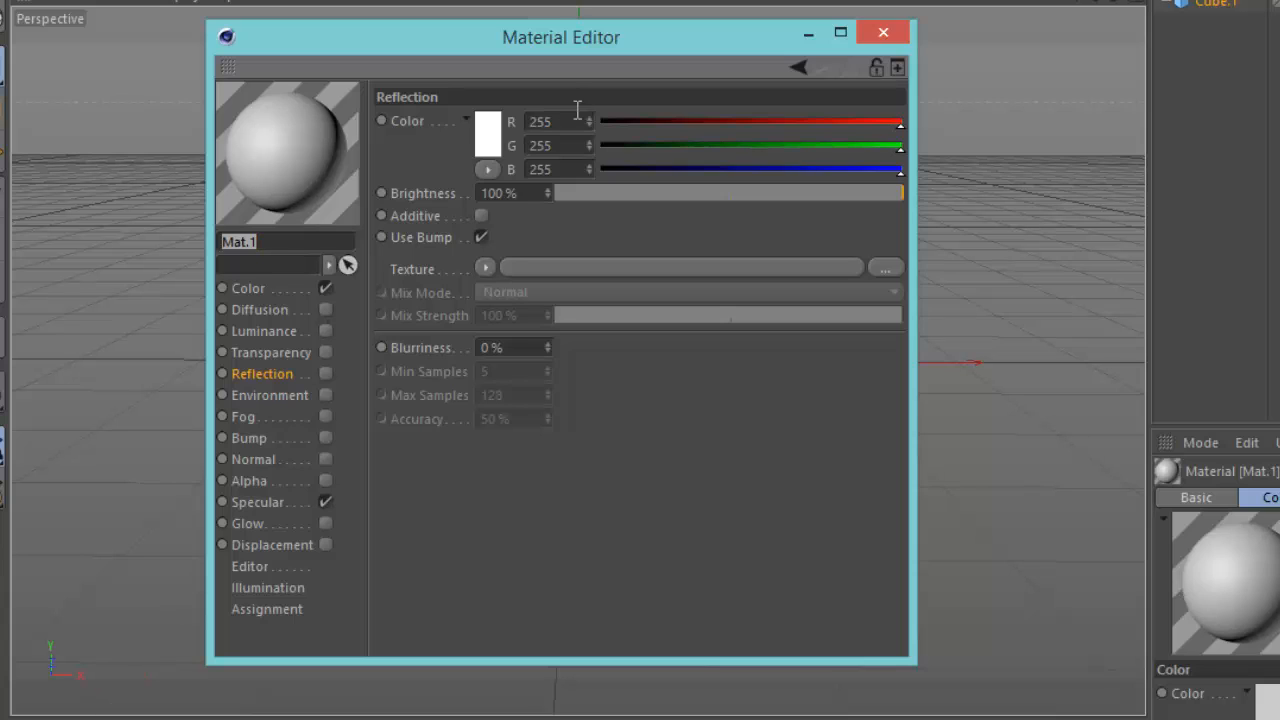
Try setting the new material's reflection color to orange (RGB 228, 79, 20).
left_click_drag(563, 119, 383, 117)
type("228")
left_click_drag(554, 143, 489, 140)
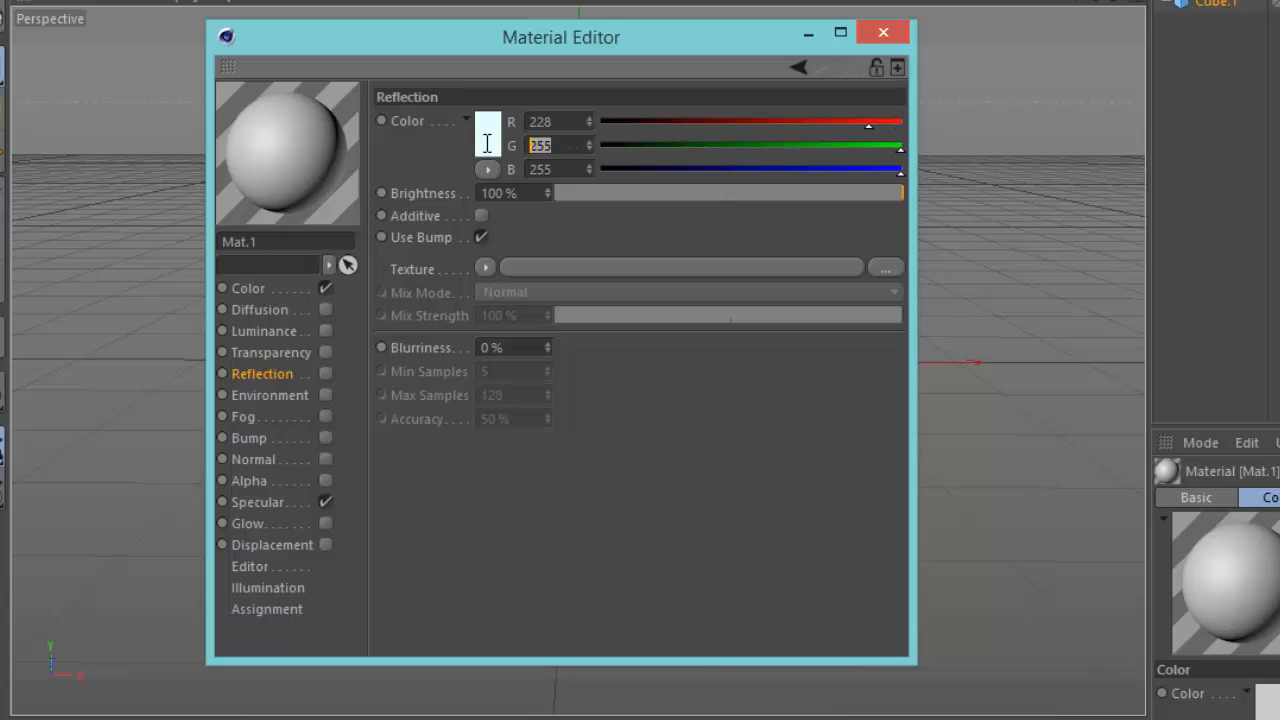
type("79")
key("Tab")
type("2")
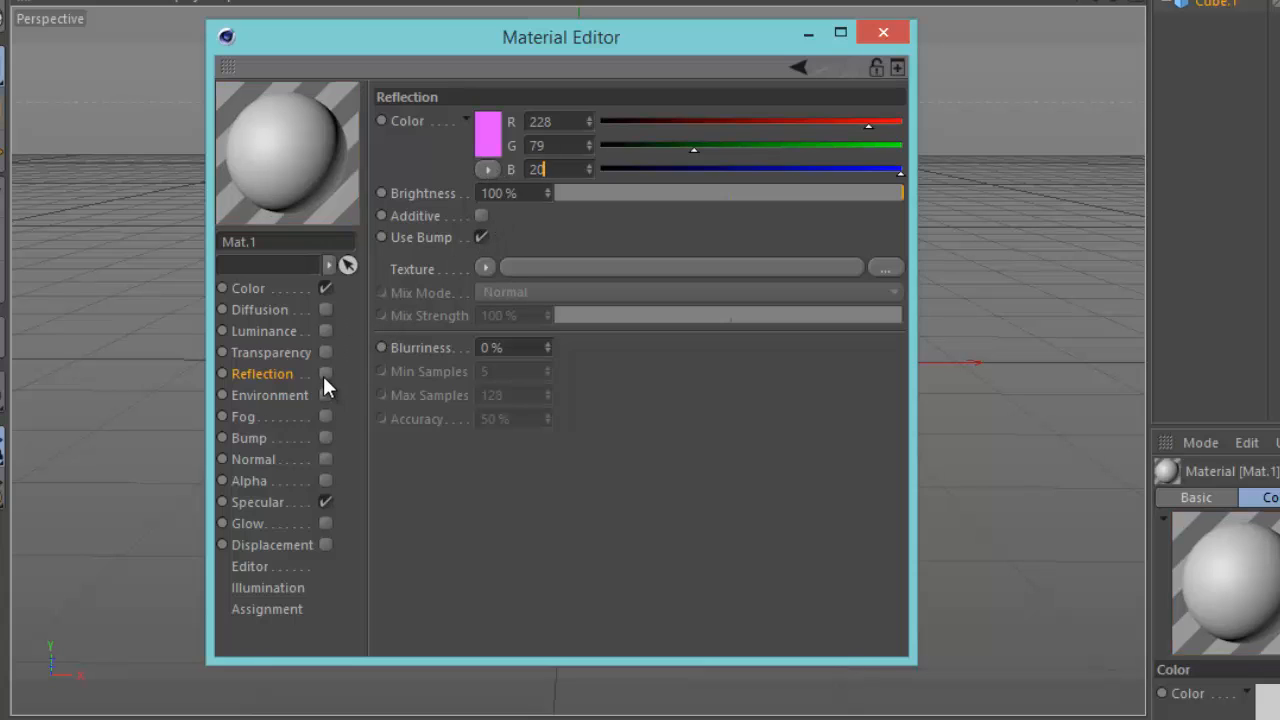
left_click_drag(546, 168, 529, 170)
left_click(883, 33)
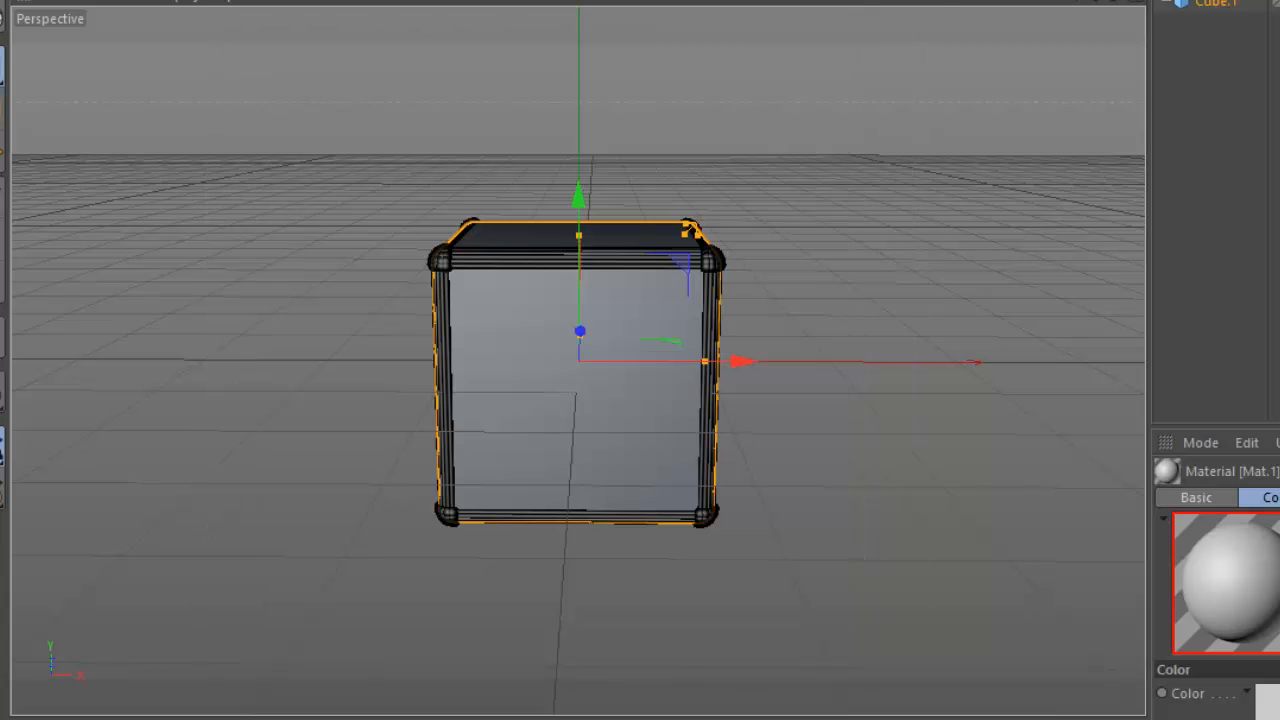
double_click(142, 715)
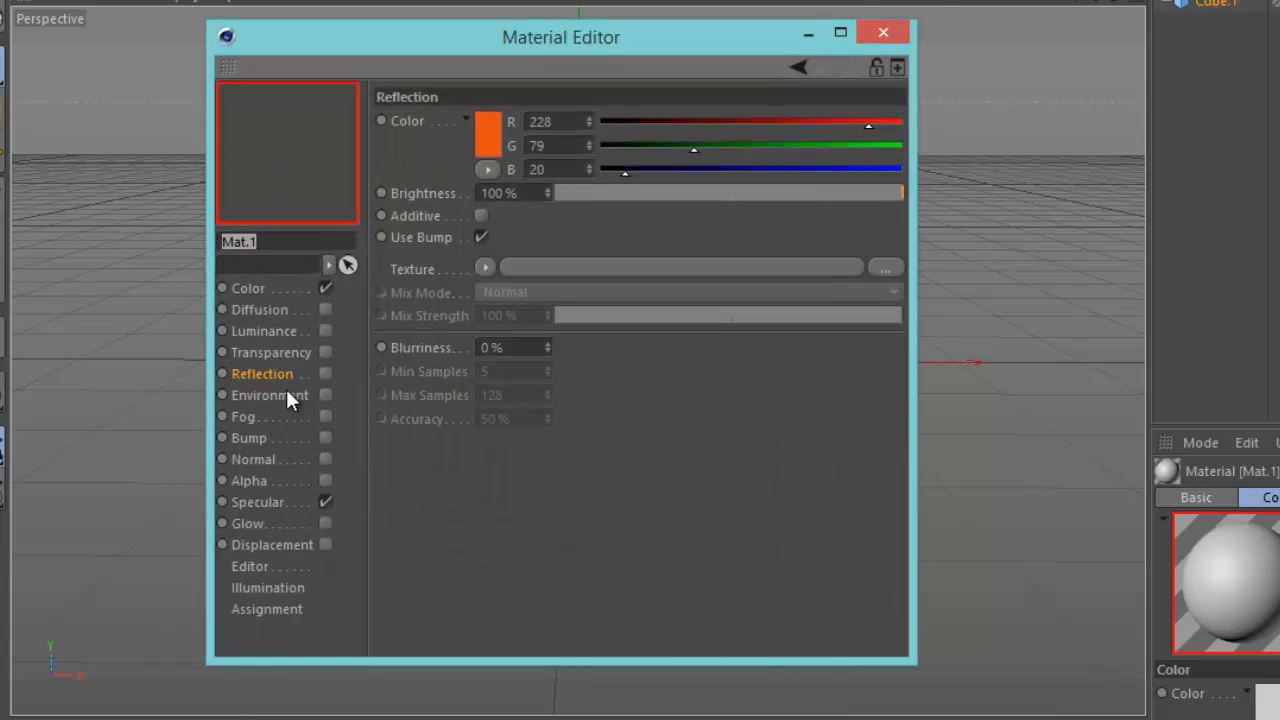
left_click(886, 42)
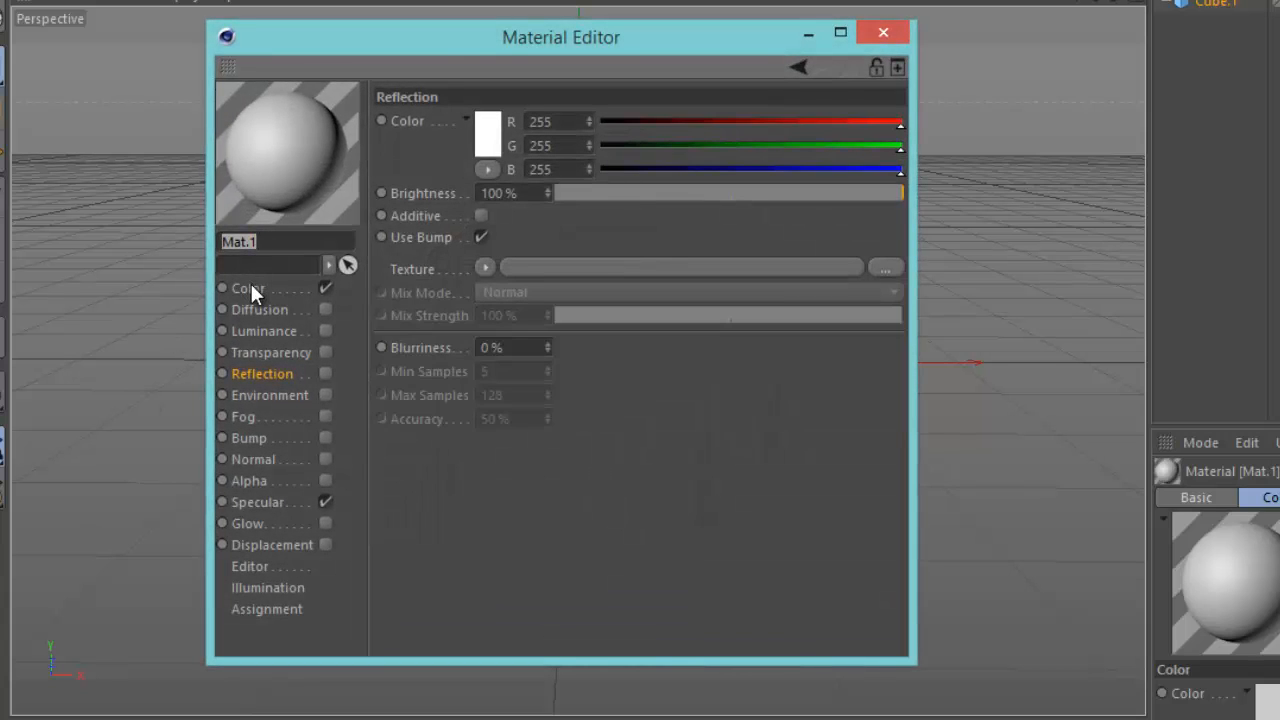
Set the new material's base color to orange (RGB 228, 79, 20).
left_click(247, 288)
left_click(550, 121)
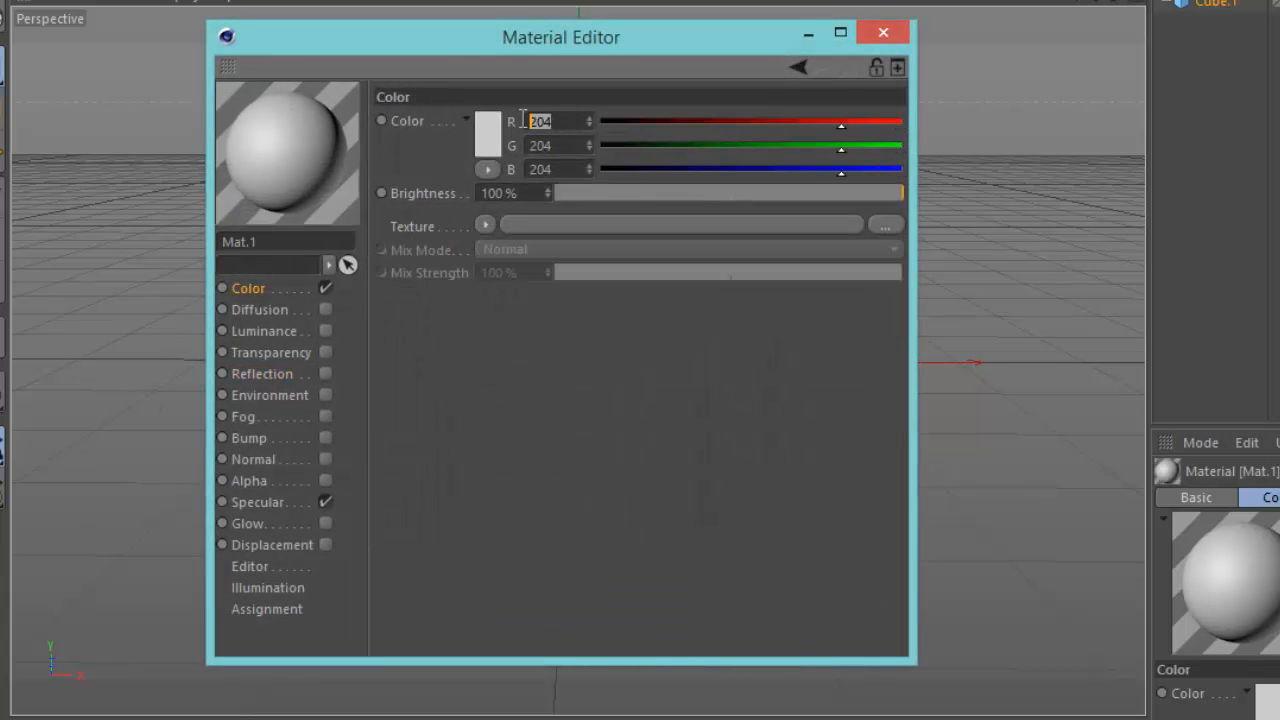
type("228")
key("Tab")
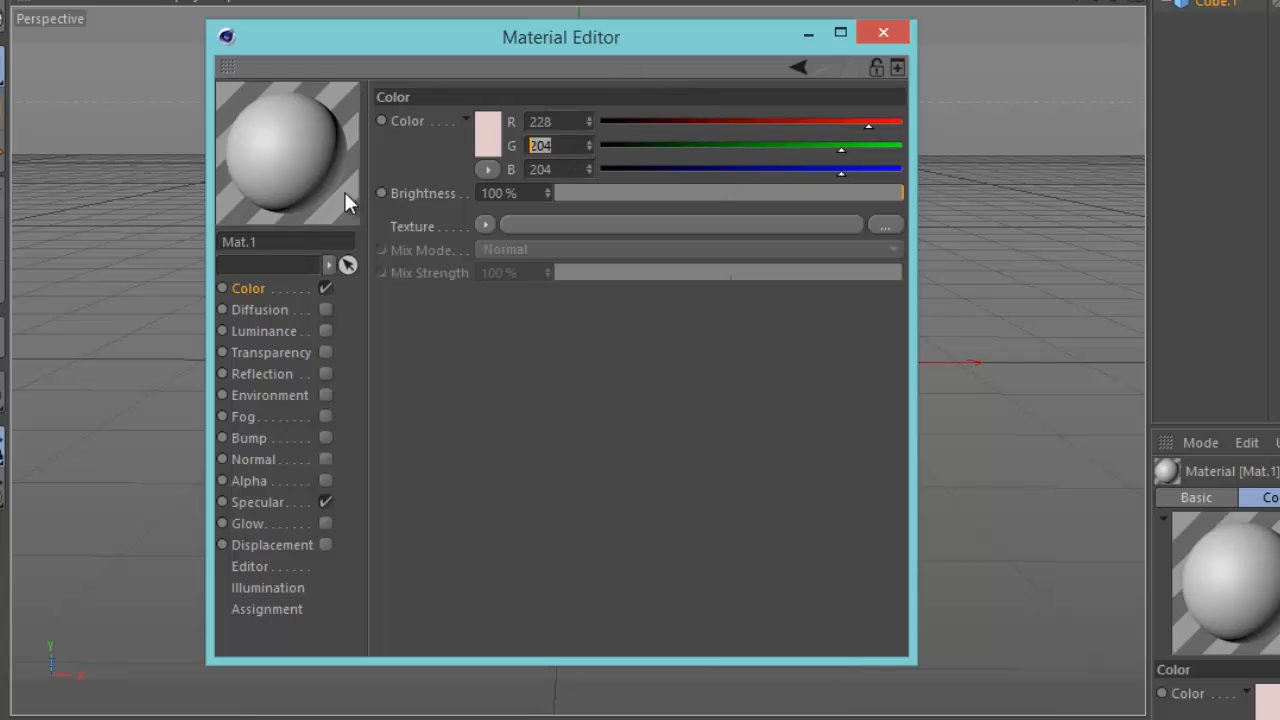
type("79")
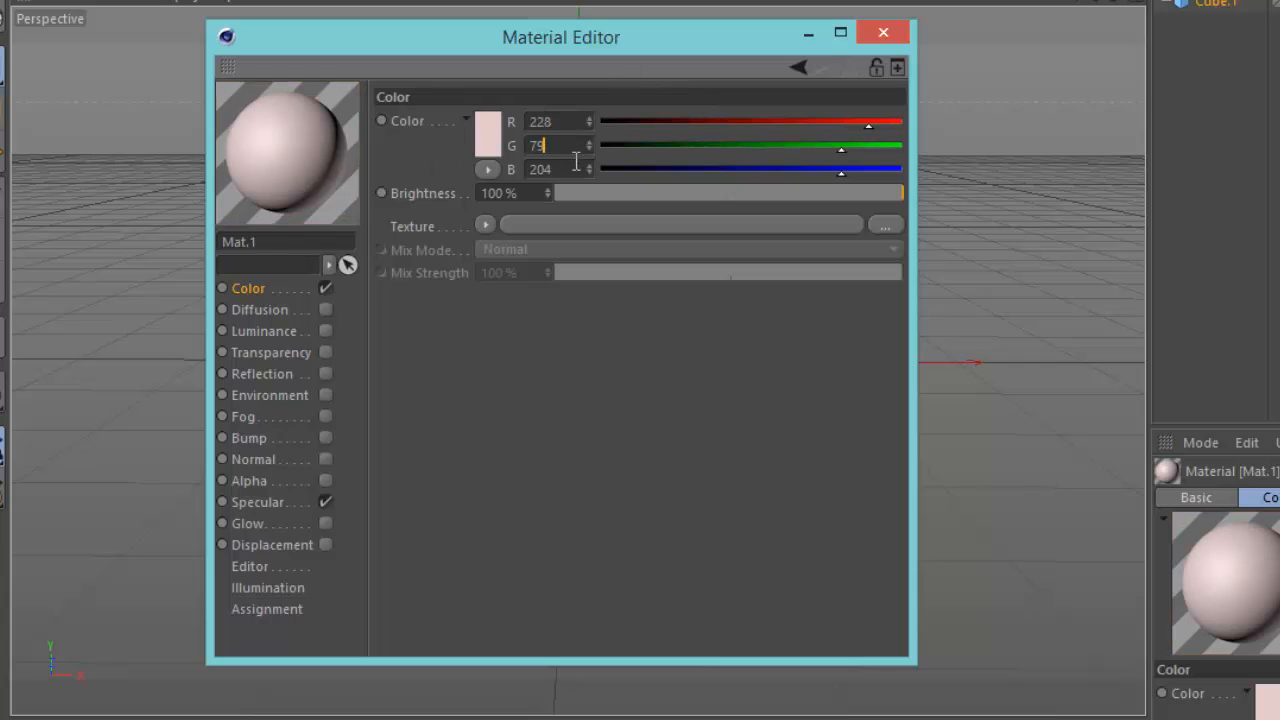
key("Tab")
type("20")
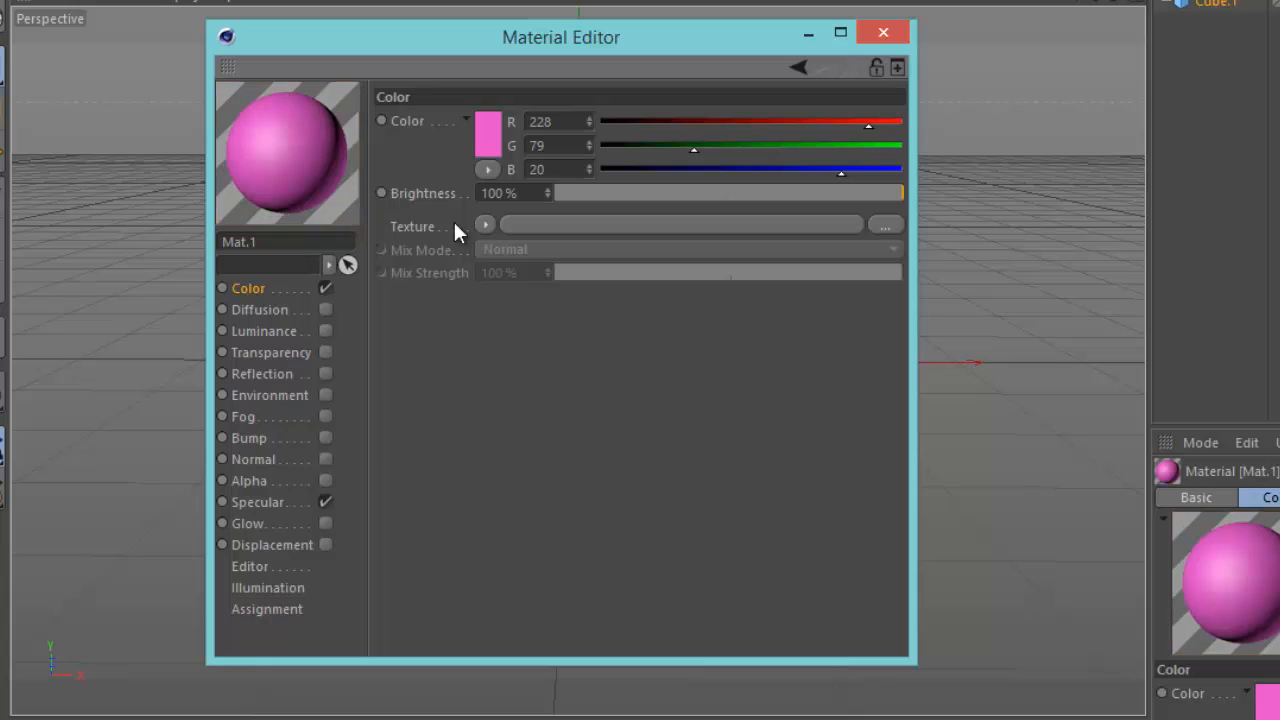
key("Return")
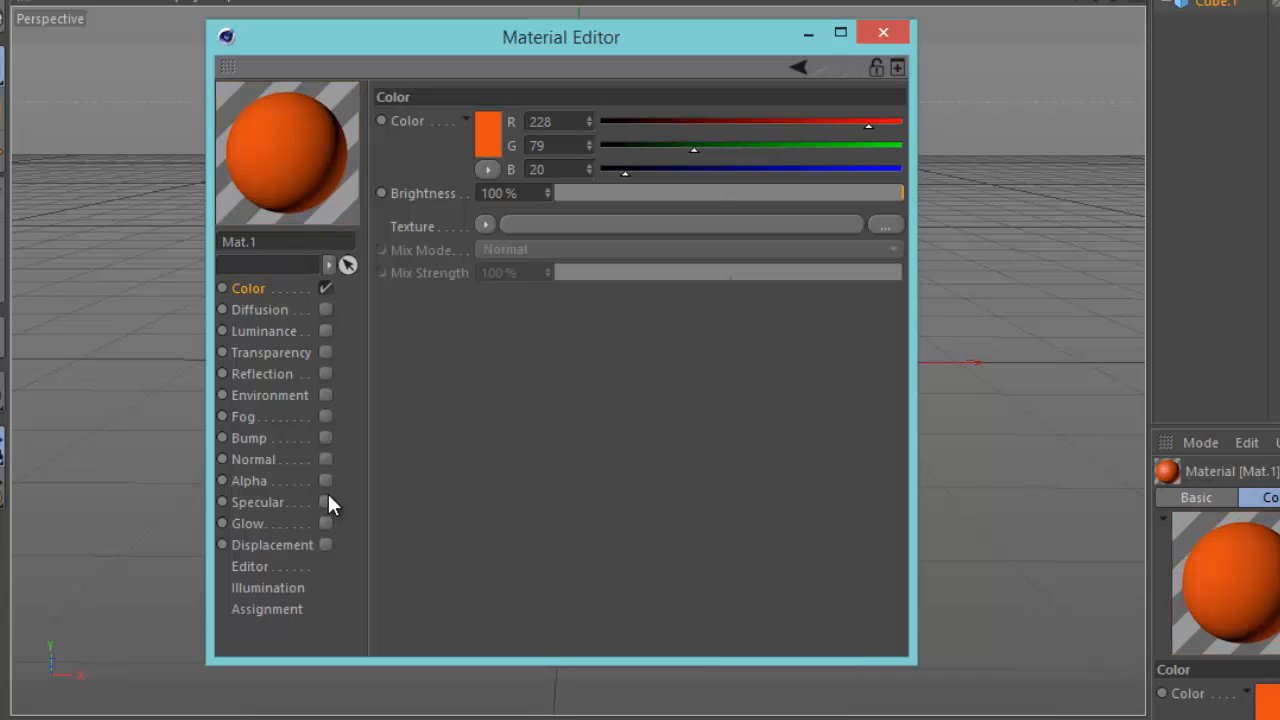
Replace the orange material's specular with reflection at 15% brightness and assign the material to Cube.1.
left_click(324, 376)
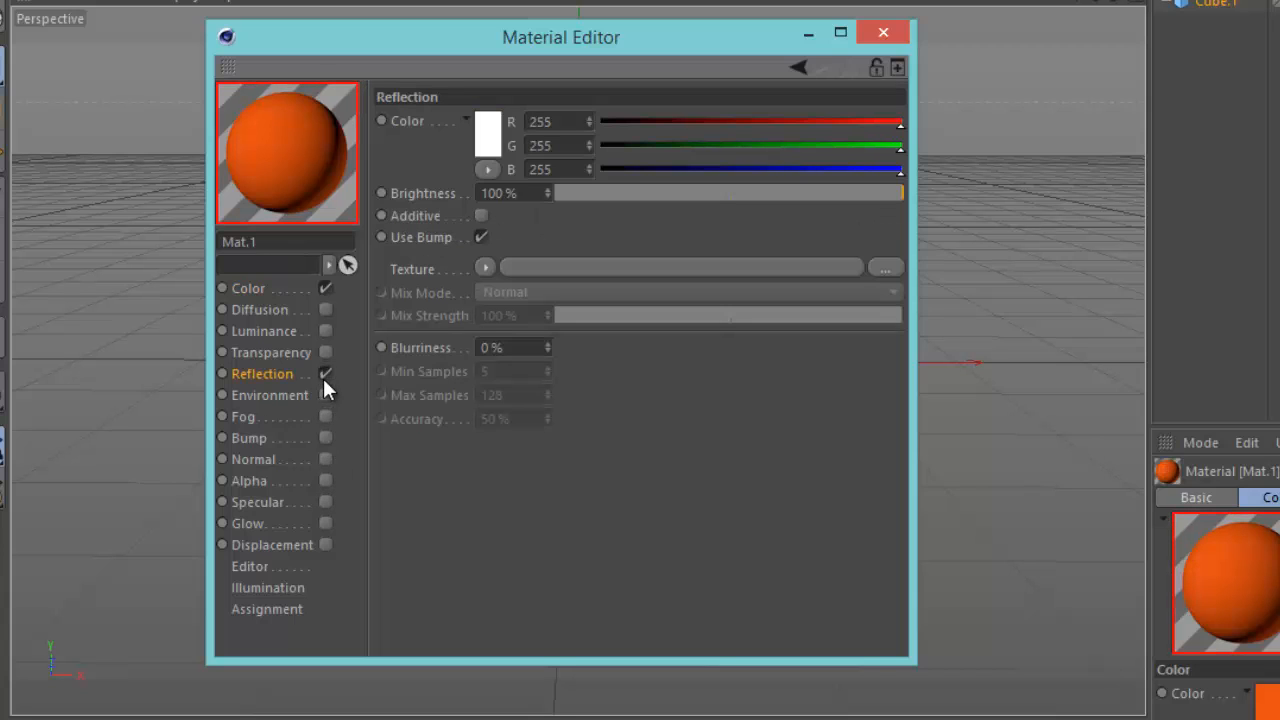
double_click(500, 193)
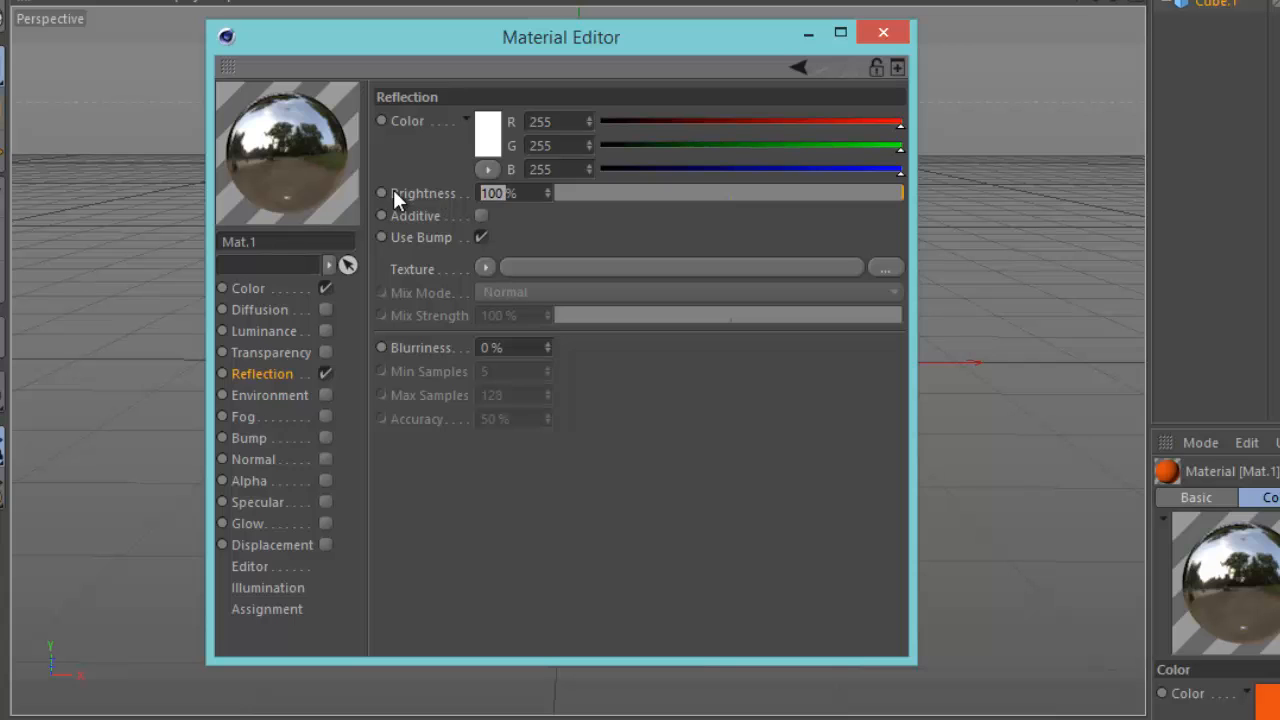
type("15")
key("Return")
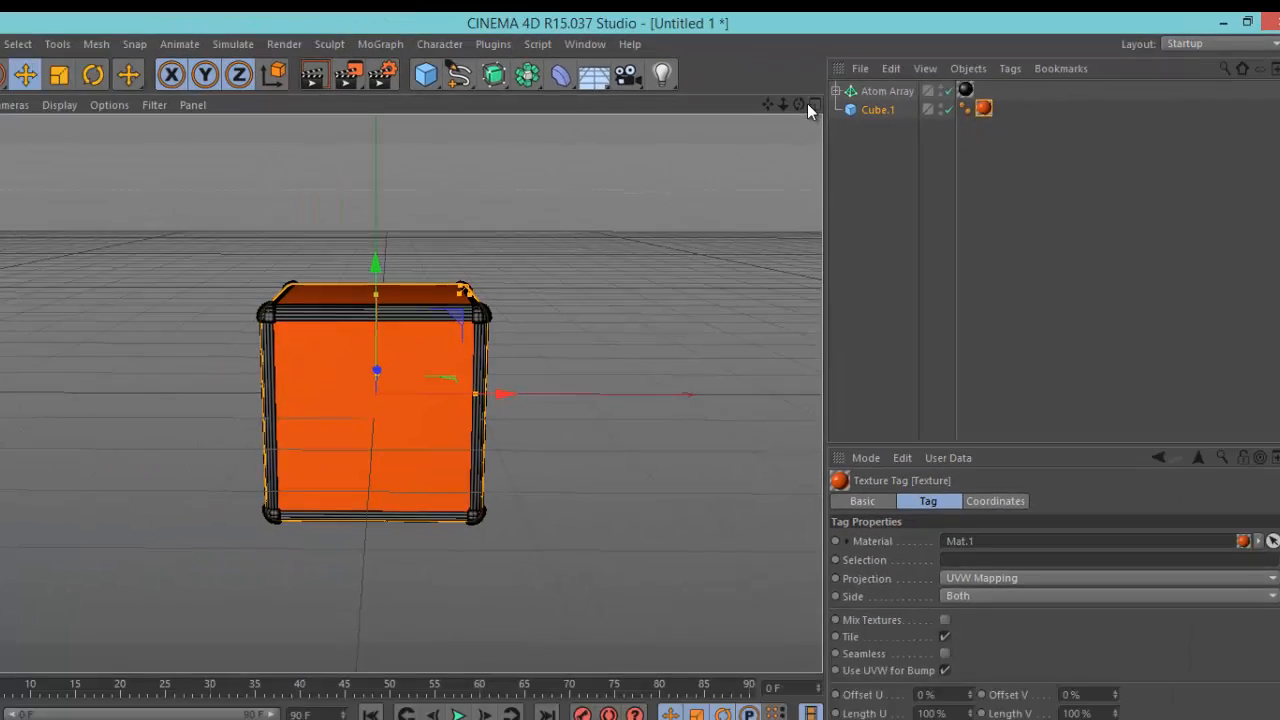
Add a Null object and make the Atom Array and Cube.1 its children.
left_click_drag(800, 104, 597, 449)
left_click_drag(697, 374, 698, 361, "alt")
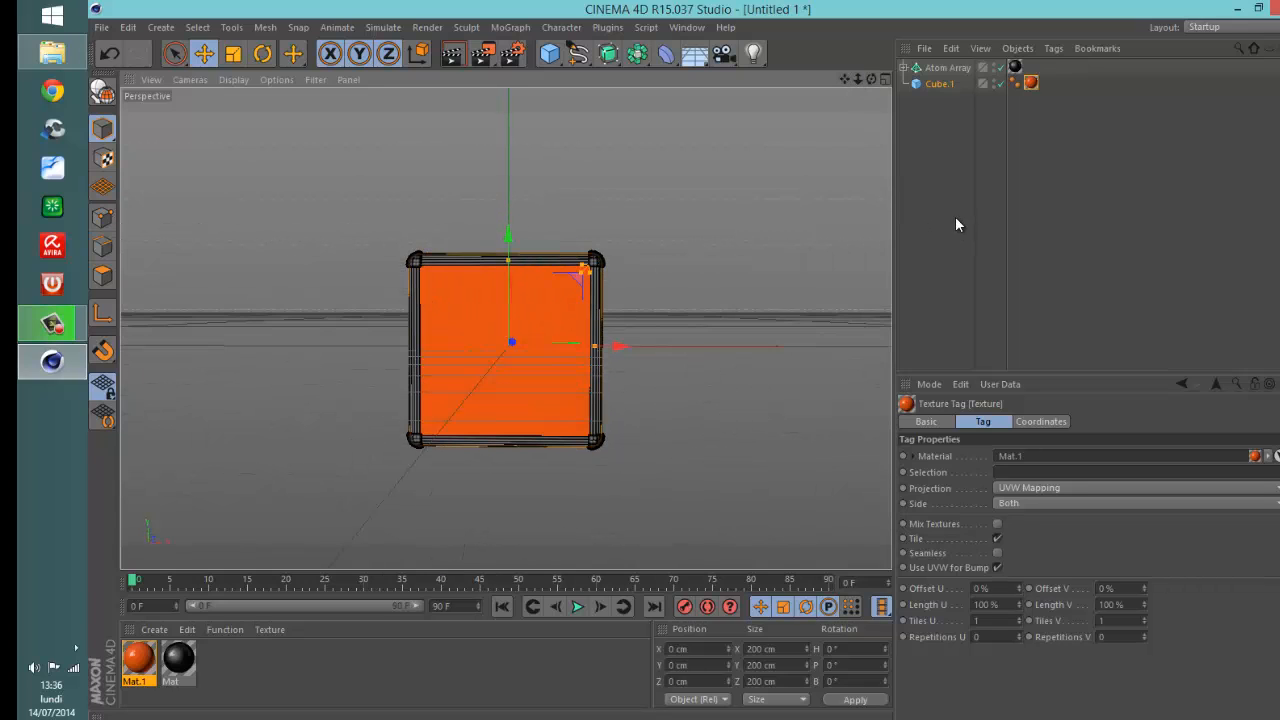
left_click(915, 125)
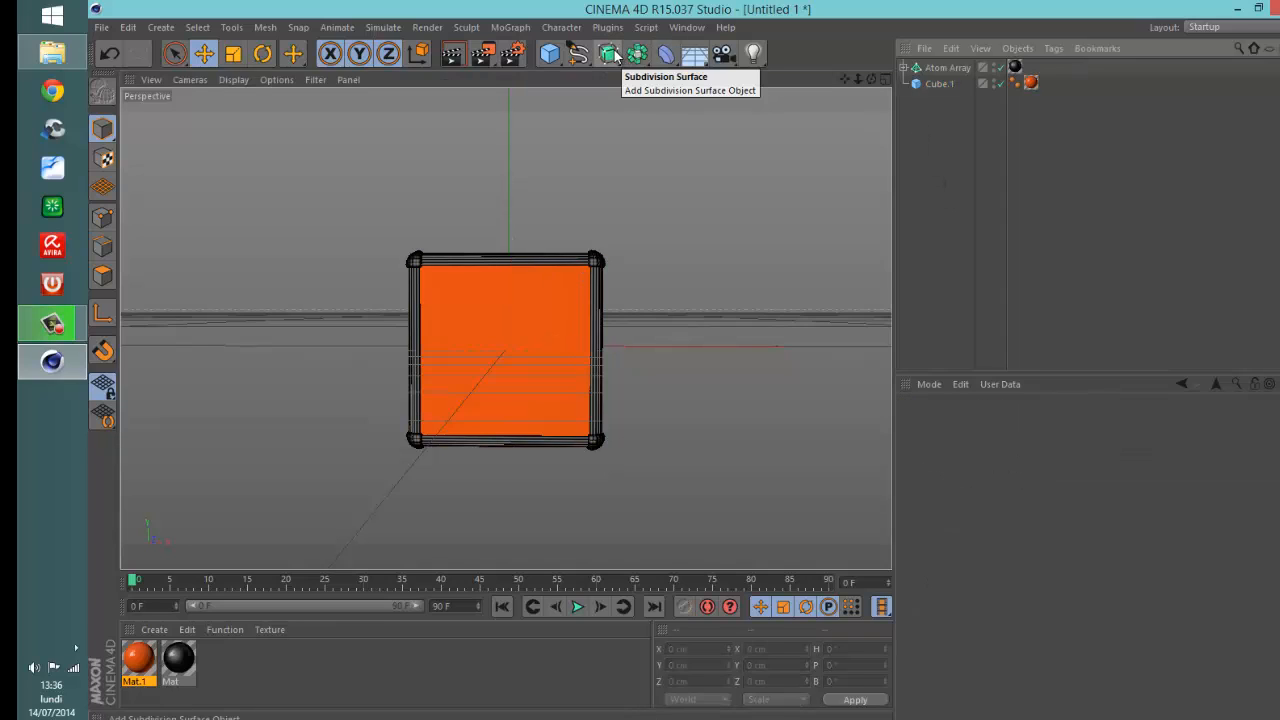
left_click(553, 56)
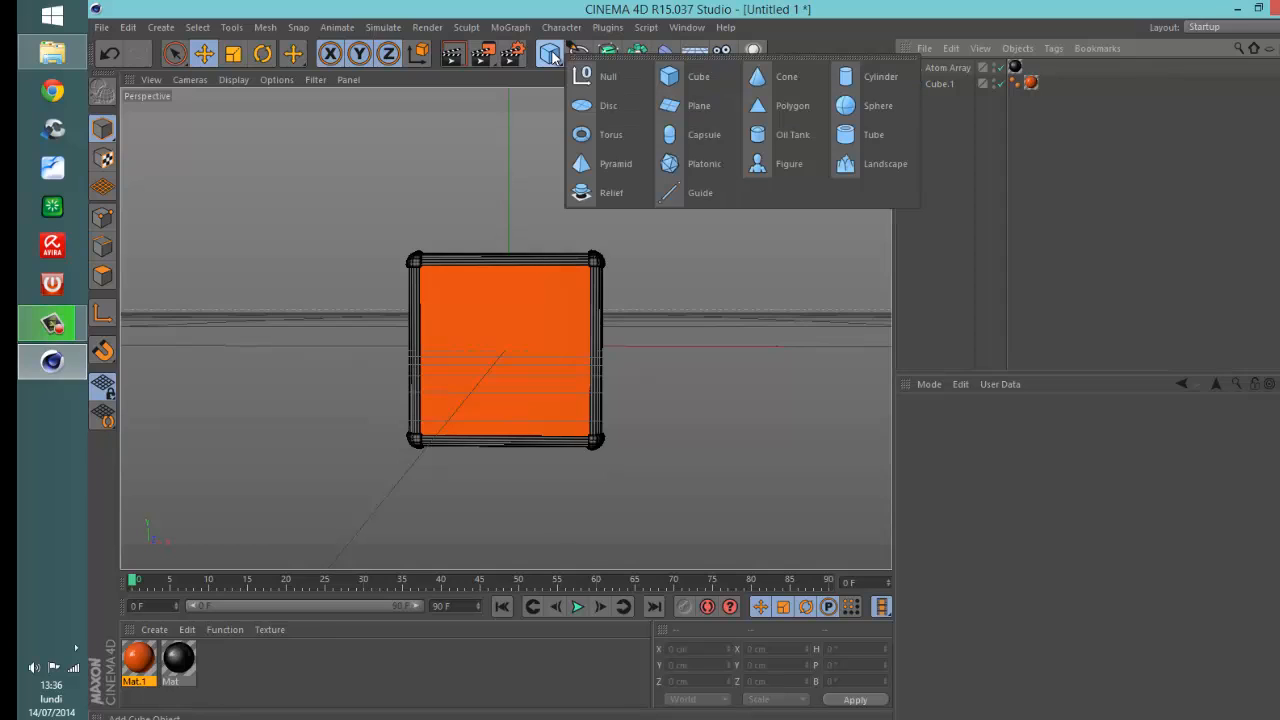
left_click(614, 78)
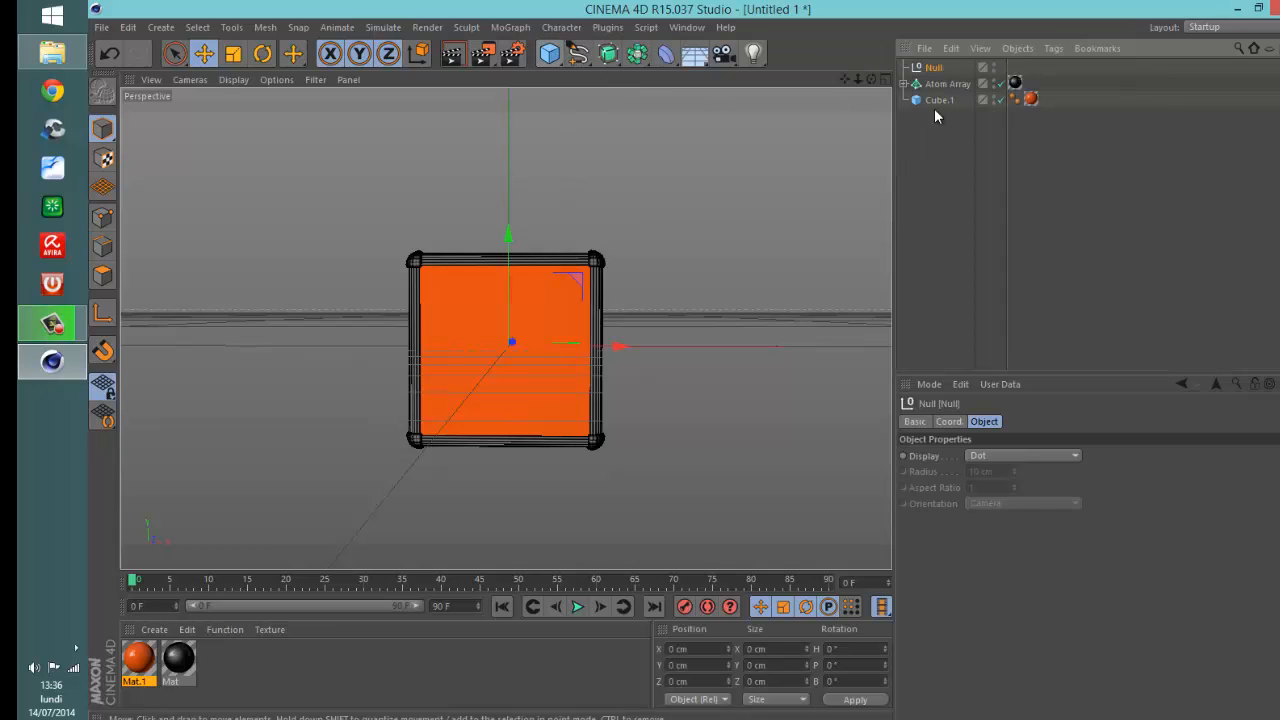
left_click_drag(958, 112, 932, 68)
left_click(934, 67)
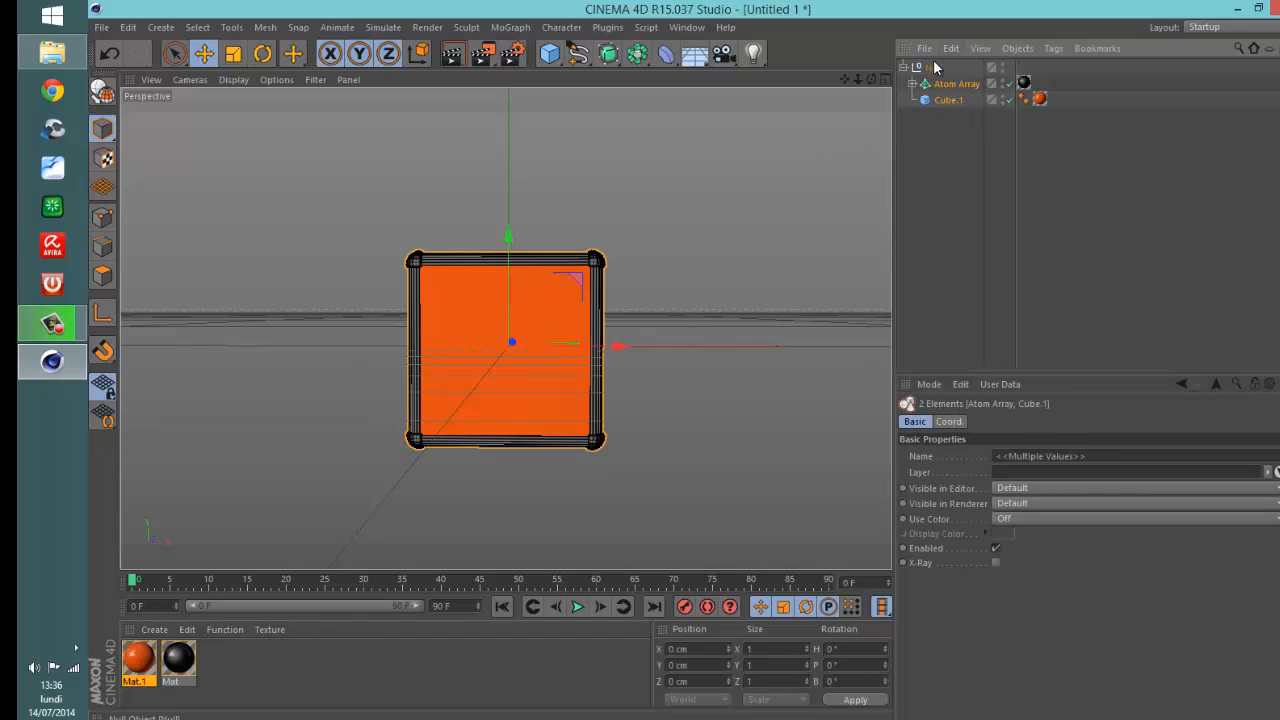
left_click_drag(511, 225, 503, 293)
left_click(920, 226)
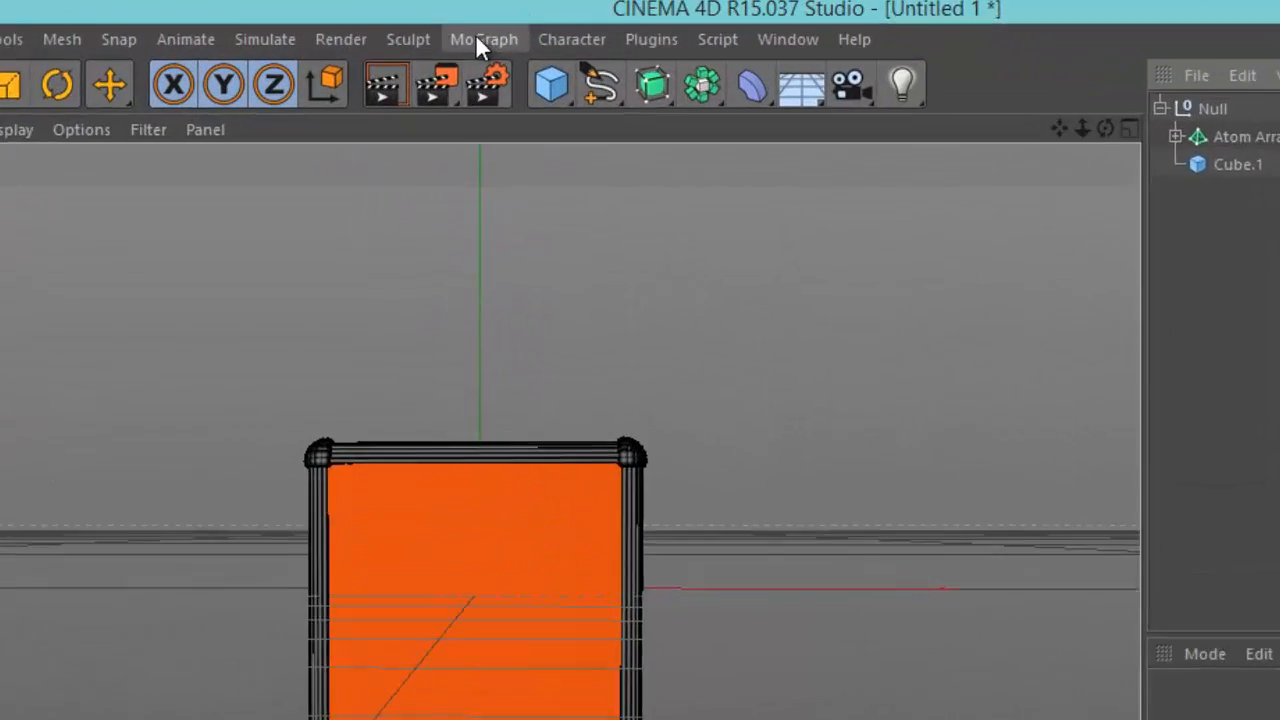
Add a MoText object and set its text to GAMING.
left_click(478, 42)
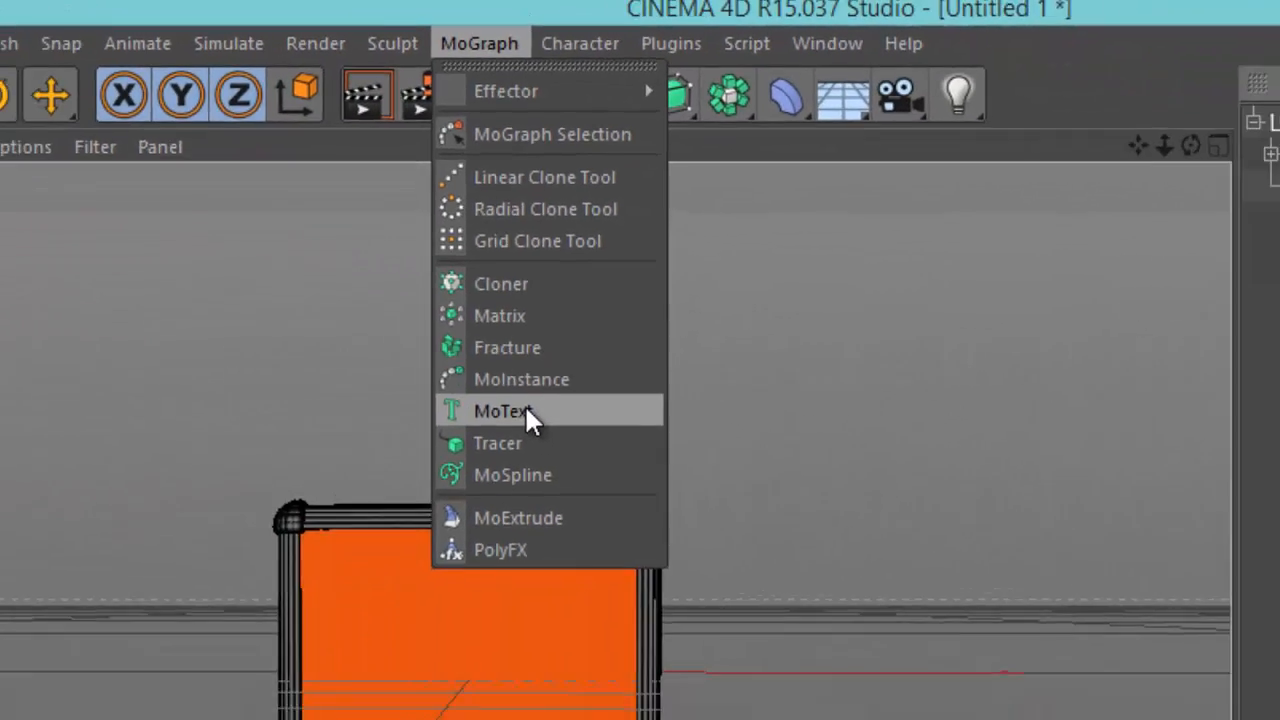
left_click(505, 411)
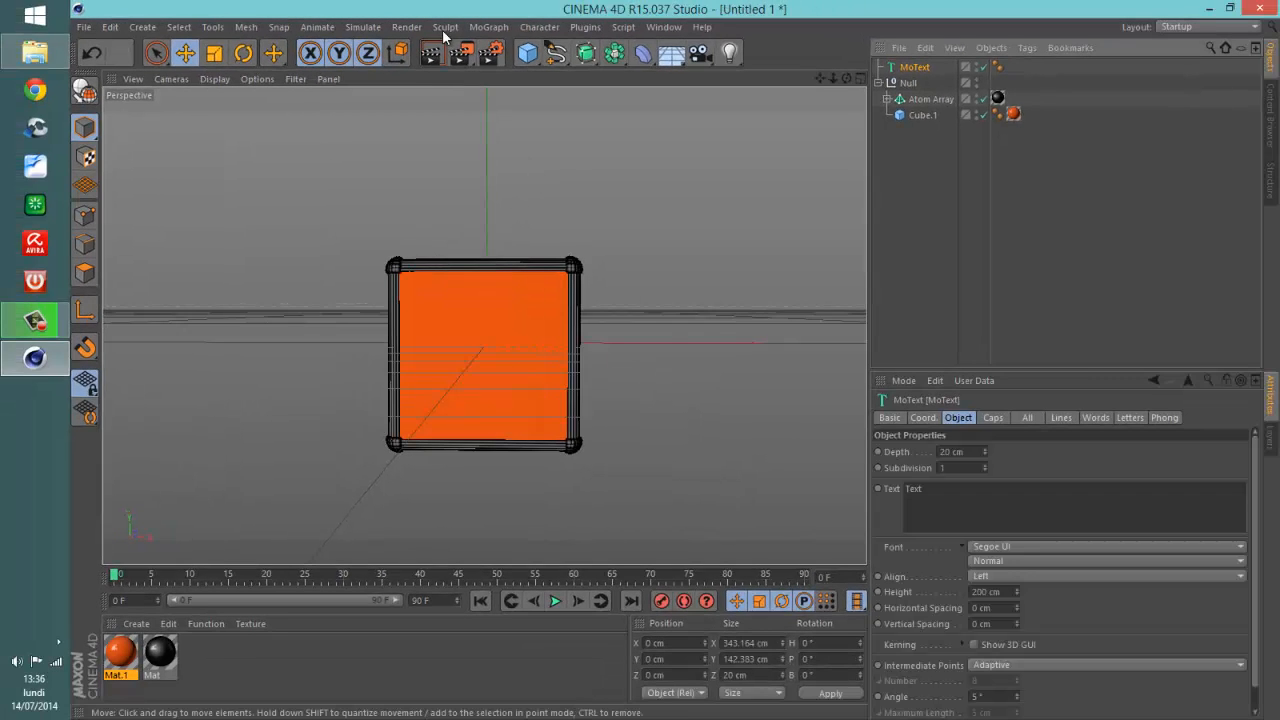
left_click_drag(957, 490, 903, 489)
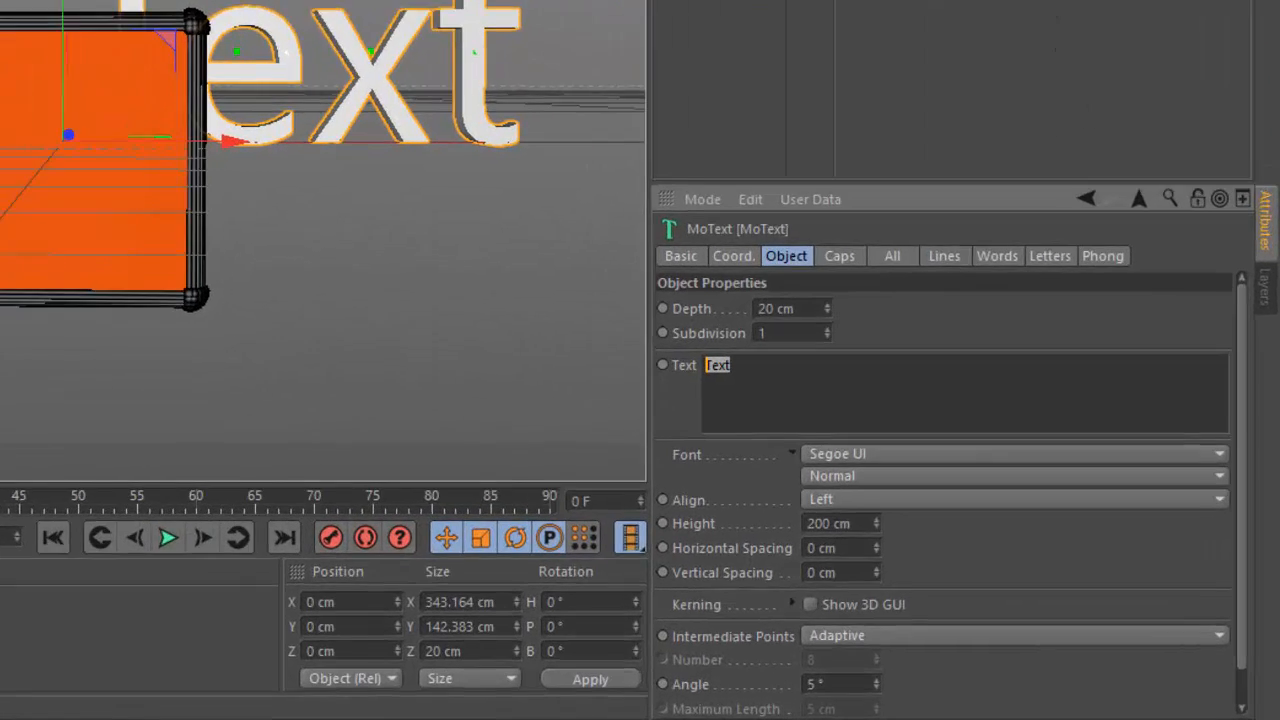
type("GA")
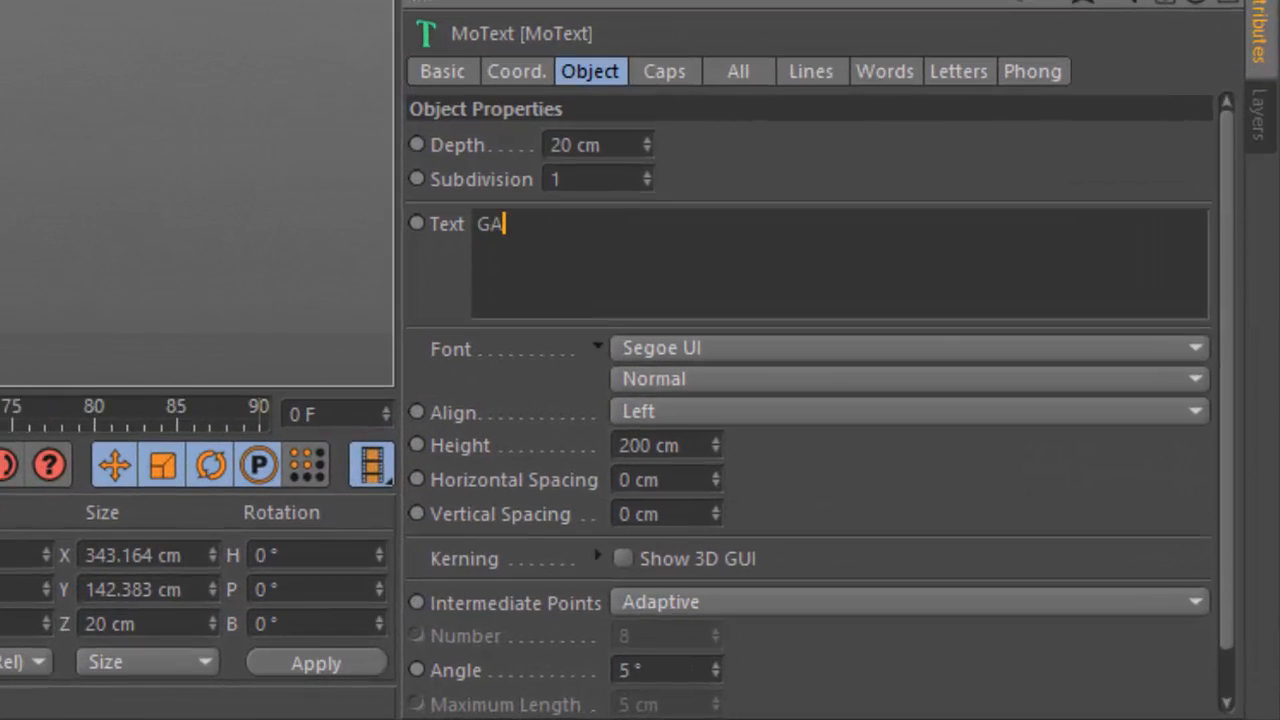
type("MING")
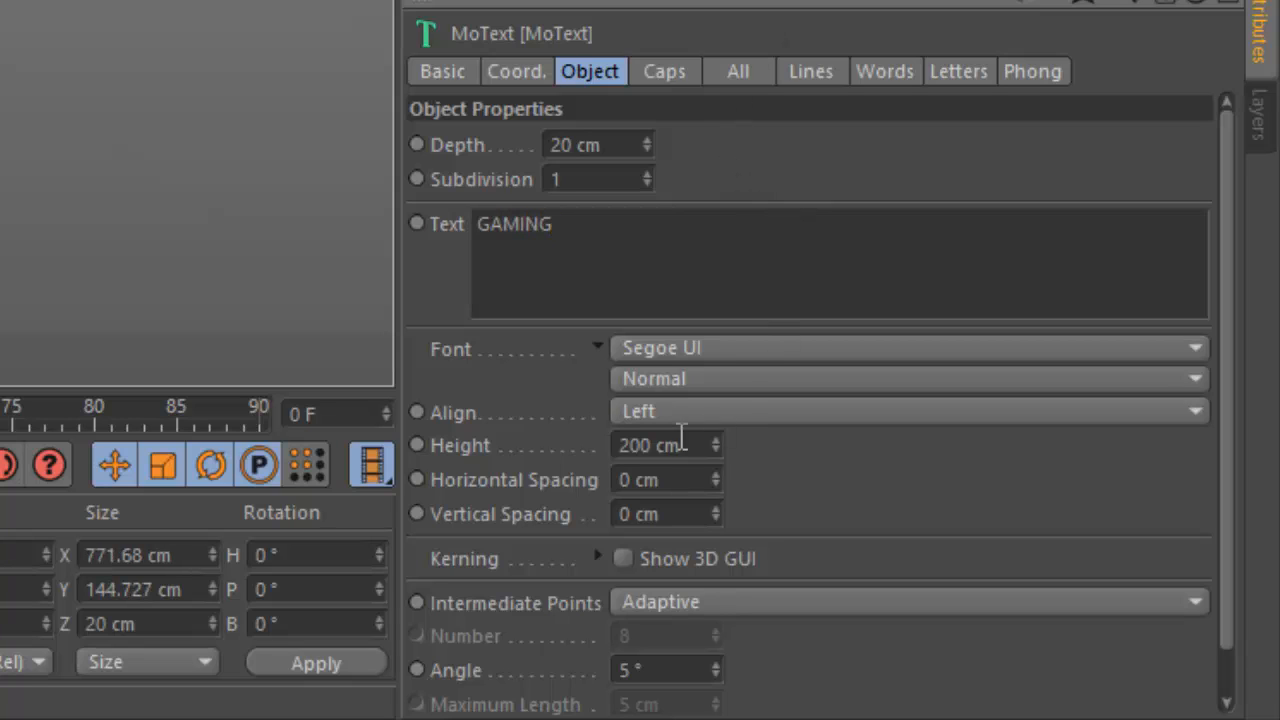
Set the MoText height to 27 cm and its font to PROMETHEUS.
left_click_drag(656, 447, 583, 452)
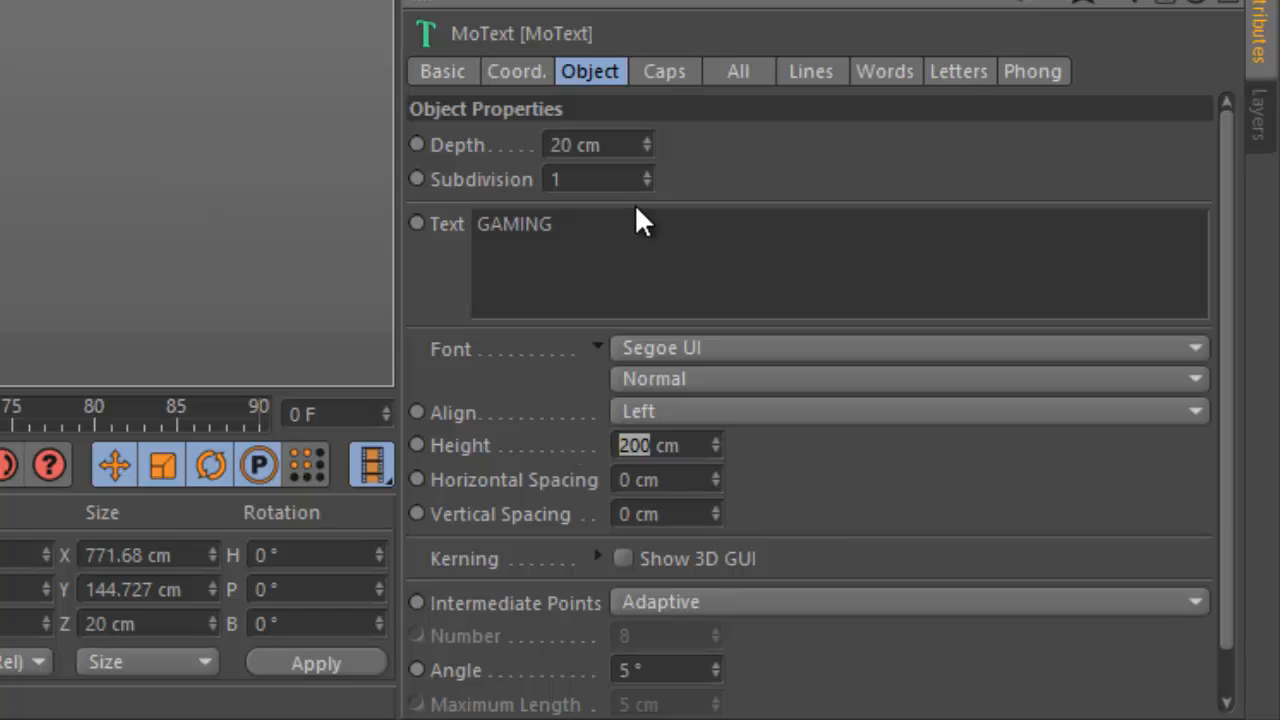
type("27")
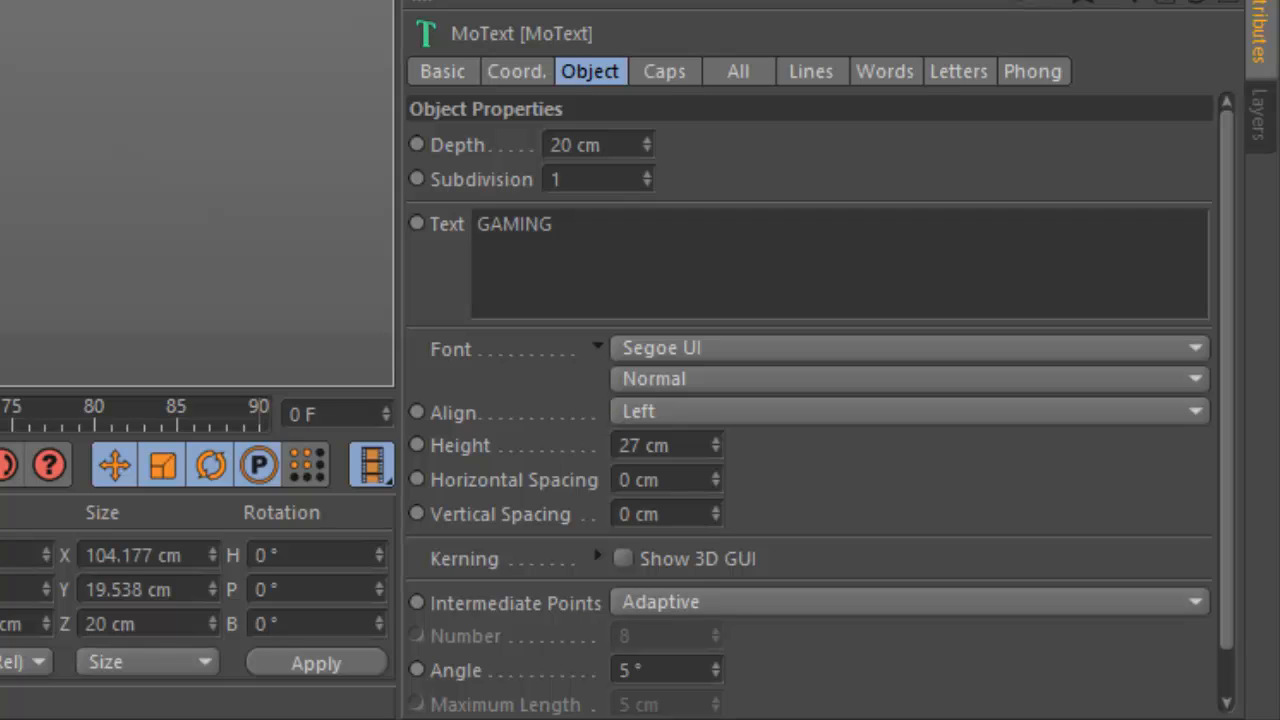
left_click(847, 348)
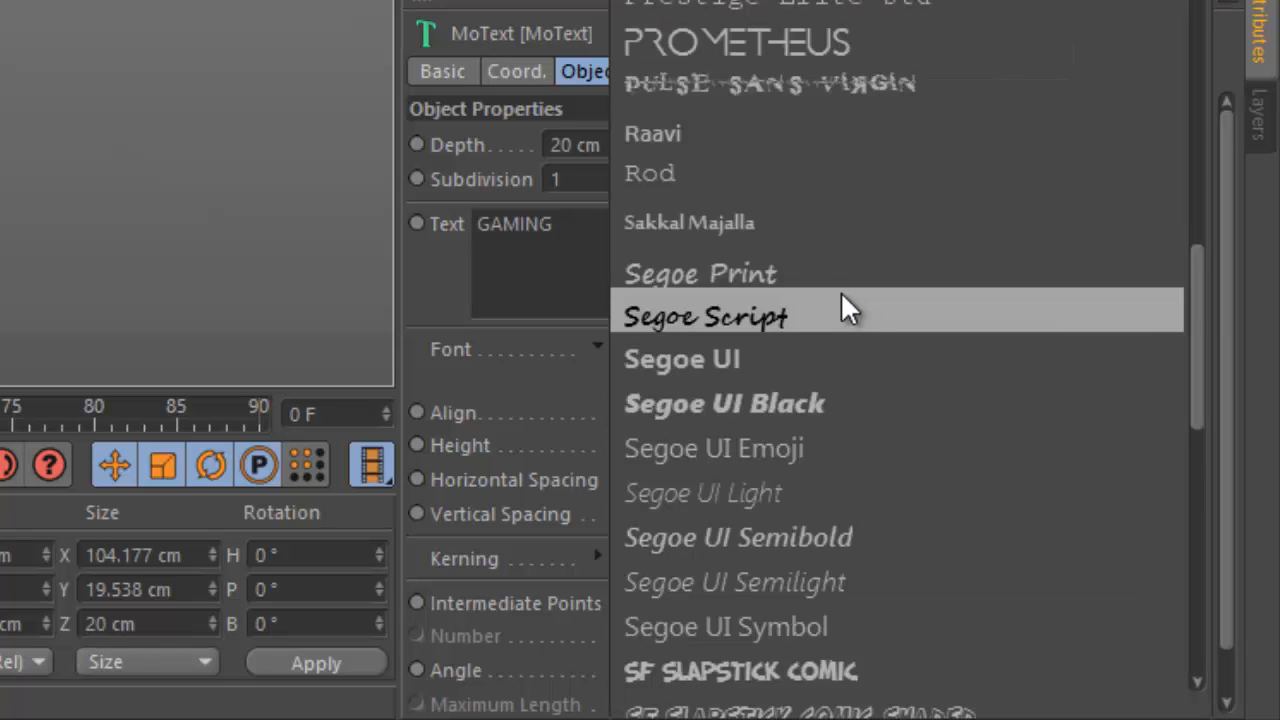
left_click(875, 42)
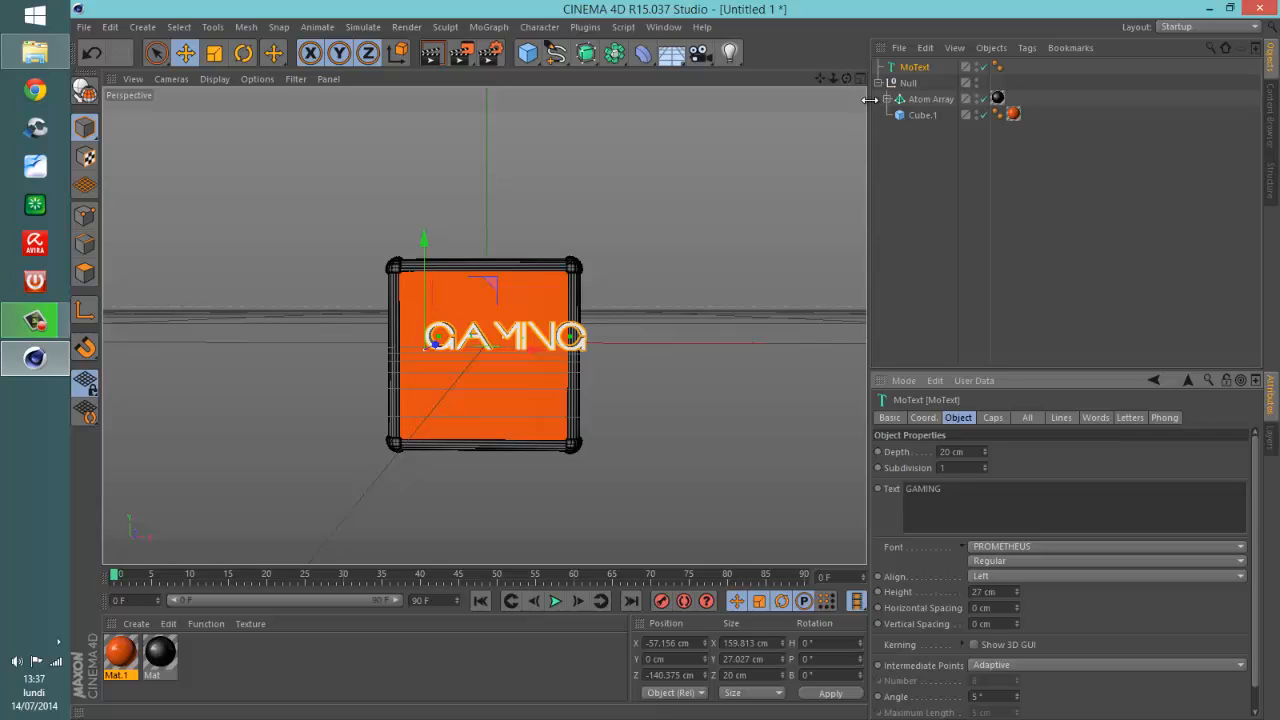
Position the GAMING text against the cube's front face, slightly below centre, at about X -82, Y -17, Z -104 cm.
left_click_drag(847, 77, 671, 267)
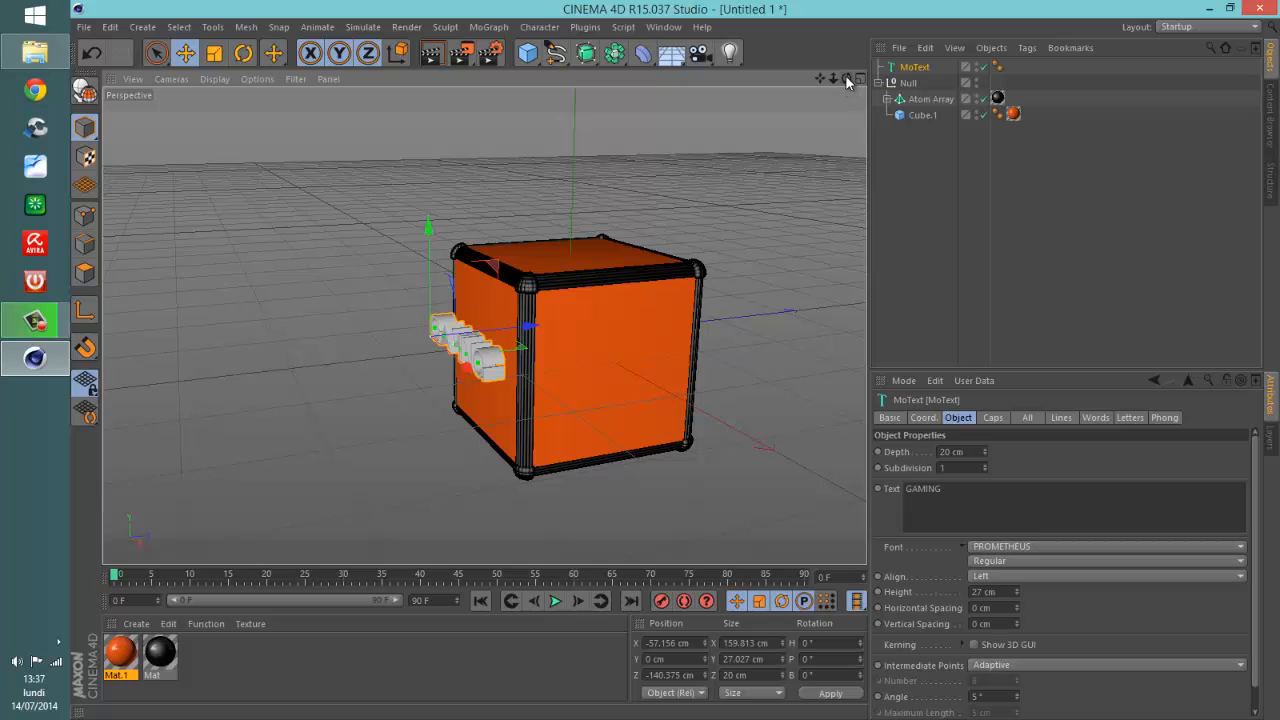
left_click_drag(847, 80, 585, 325)
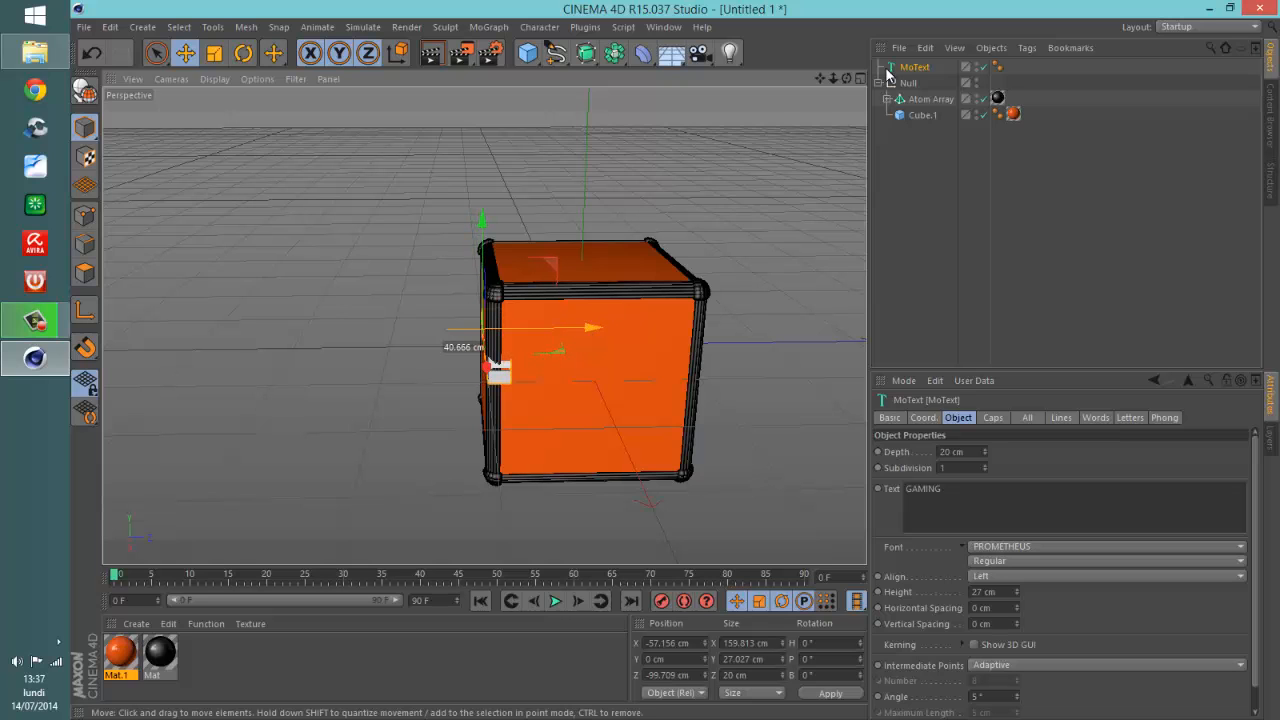
left_click_drag(846, 78, 679, 360)
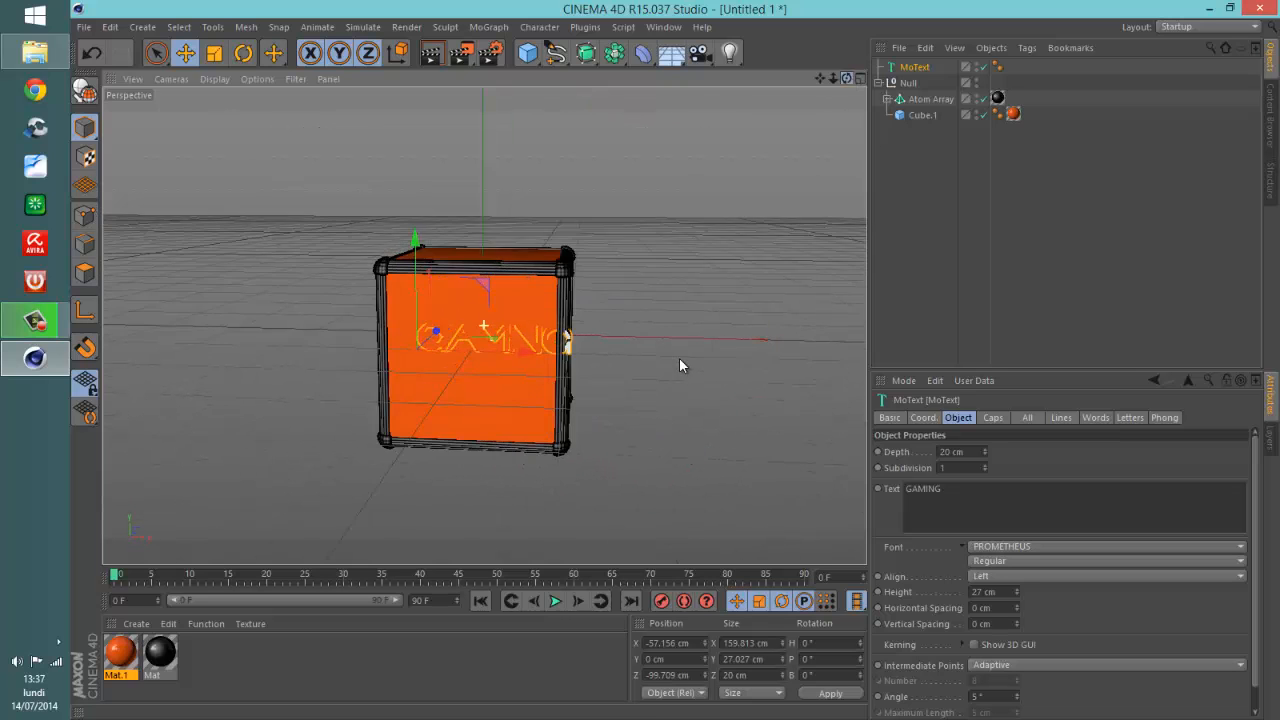
left_click_drag(528, 350, 506, 349)
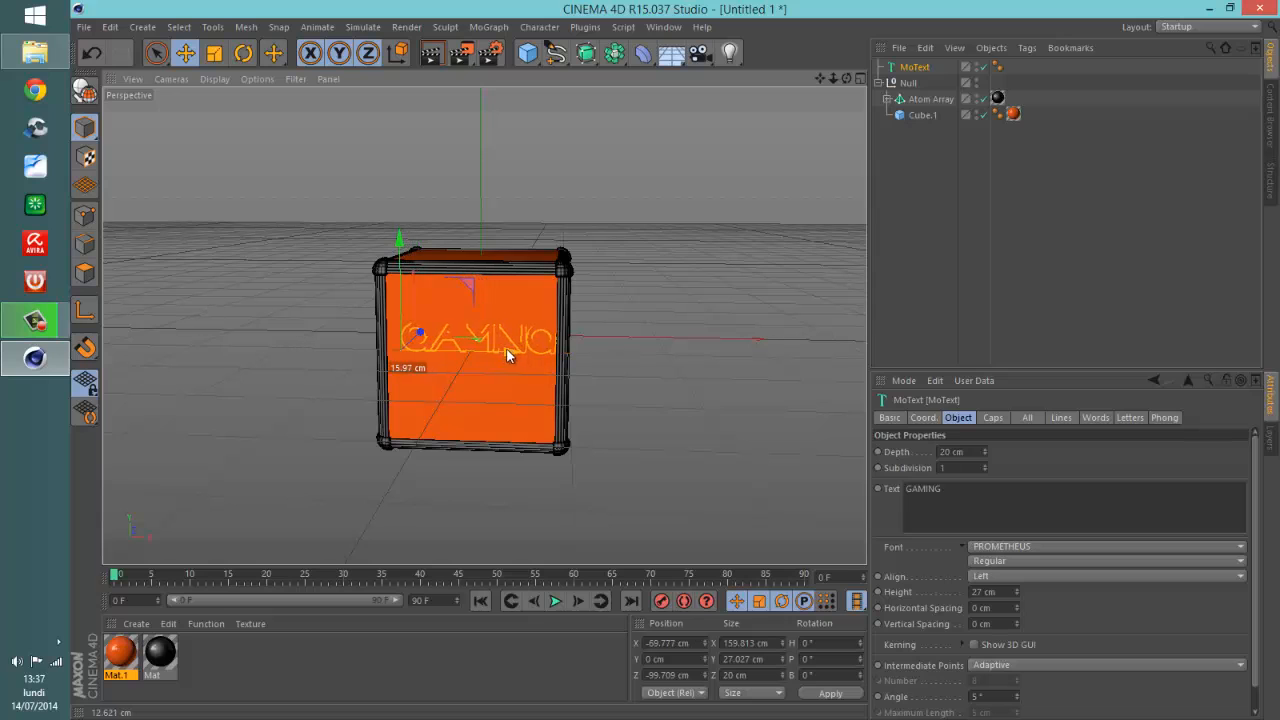
left_click_drag(421, 331, 419, 333)
left_click_drag(846, 78, 676, 360)
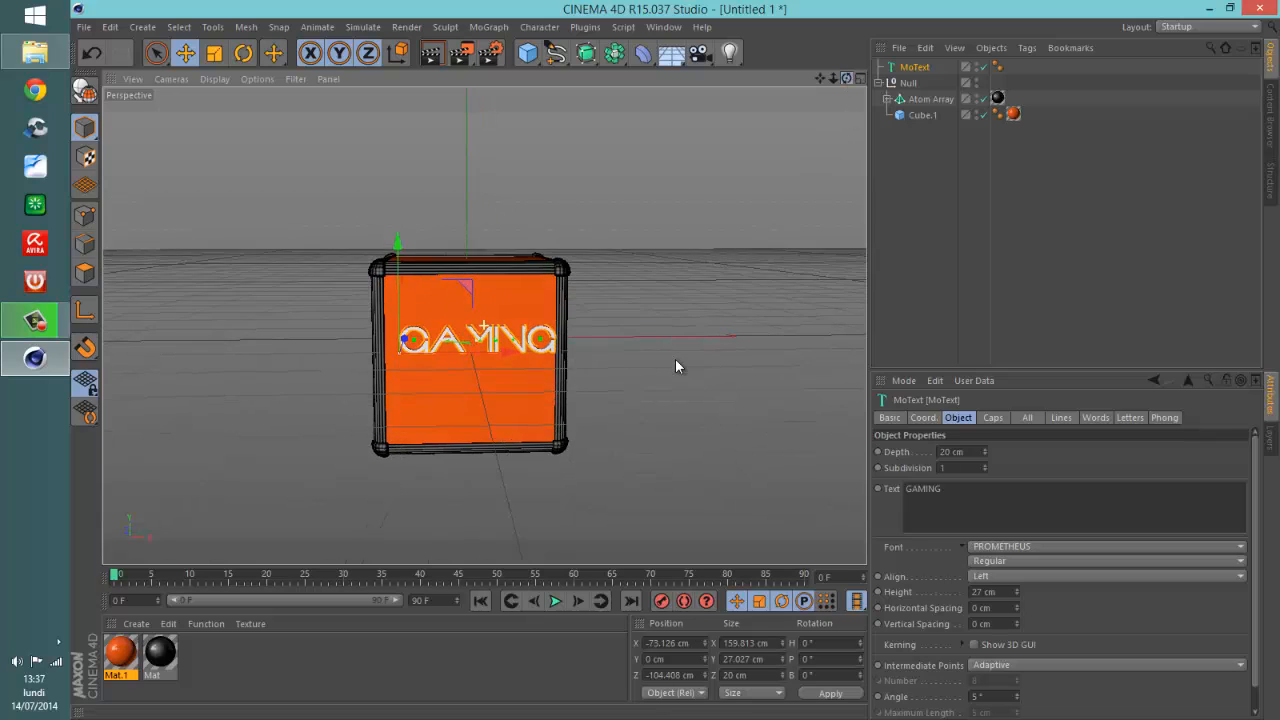
left_click_drag(503, 349, 489, 353)
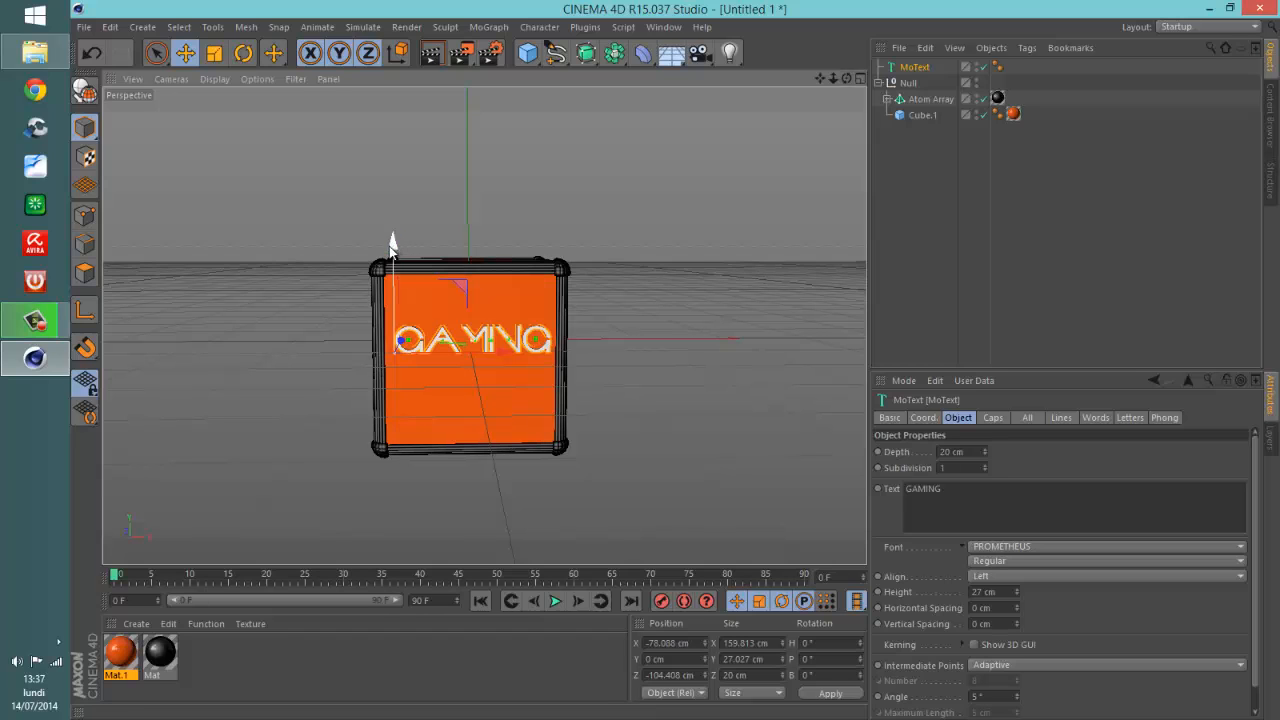
left_click_drag(391, 243, 500, 368)
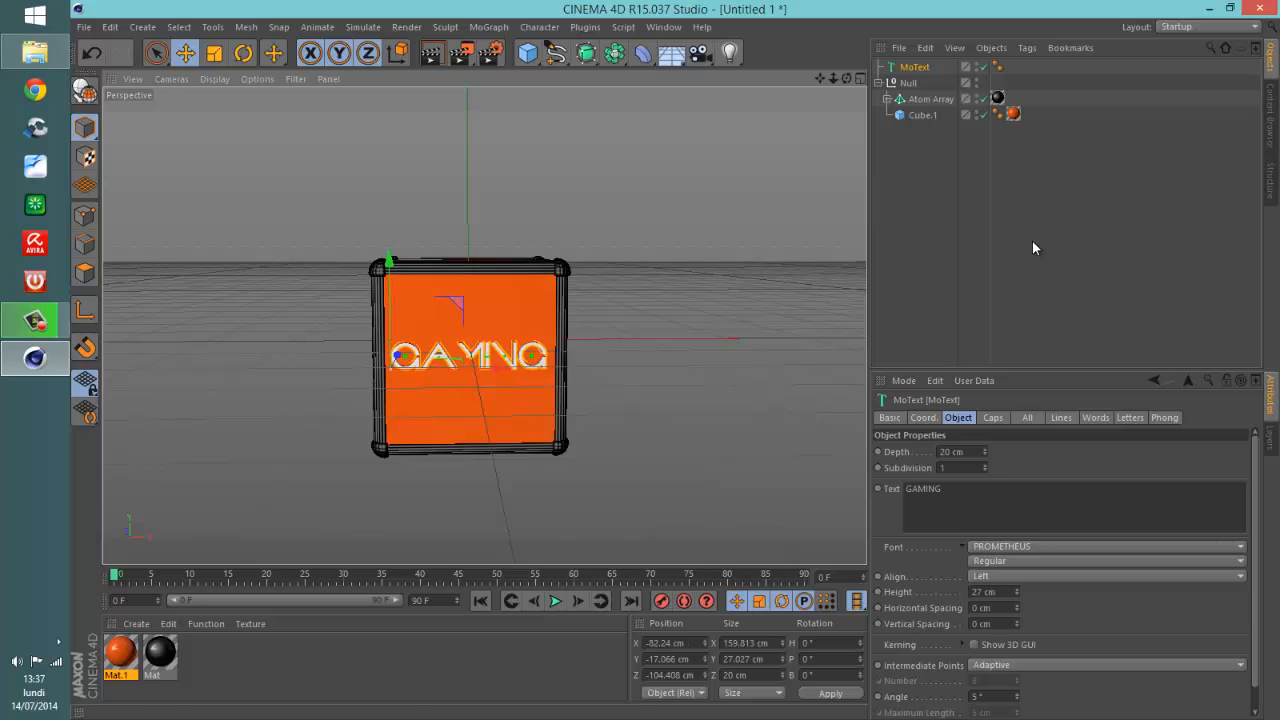
Assign the black material to the GAMING MoText and make it a child of the Null.
left_click(1020, 238)
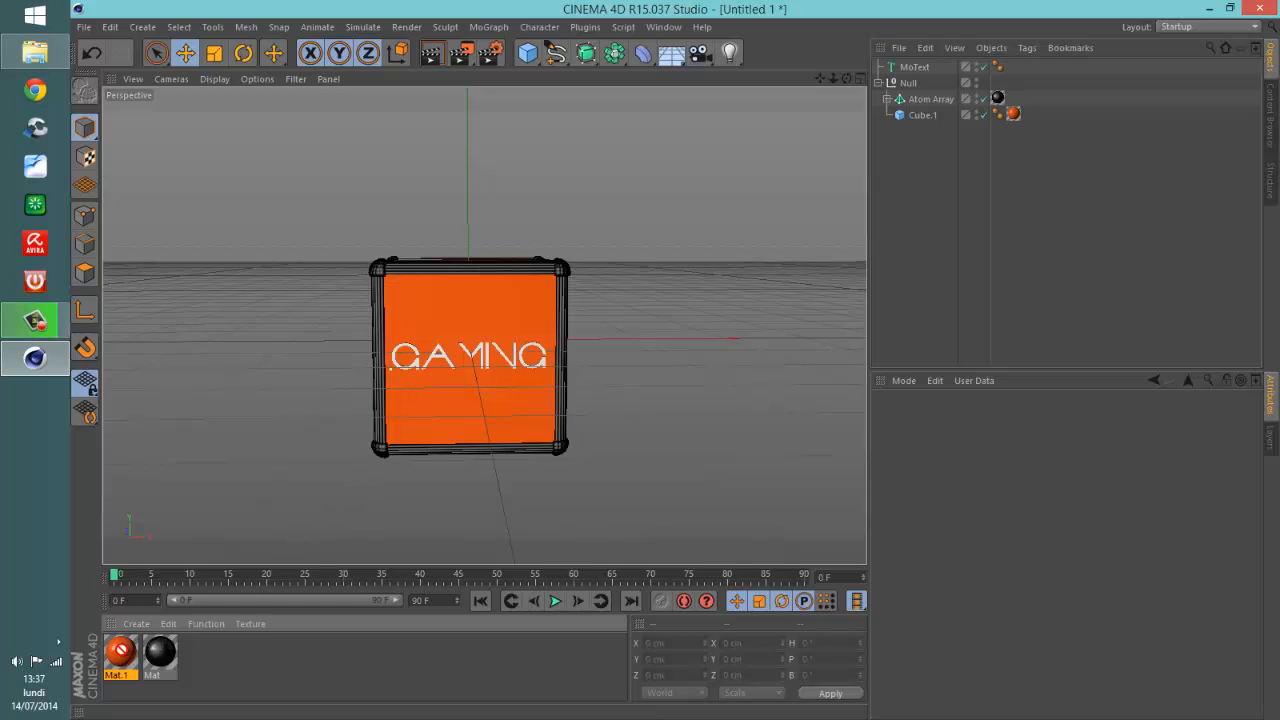
left_click_drag(125, 662, 909, 67)
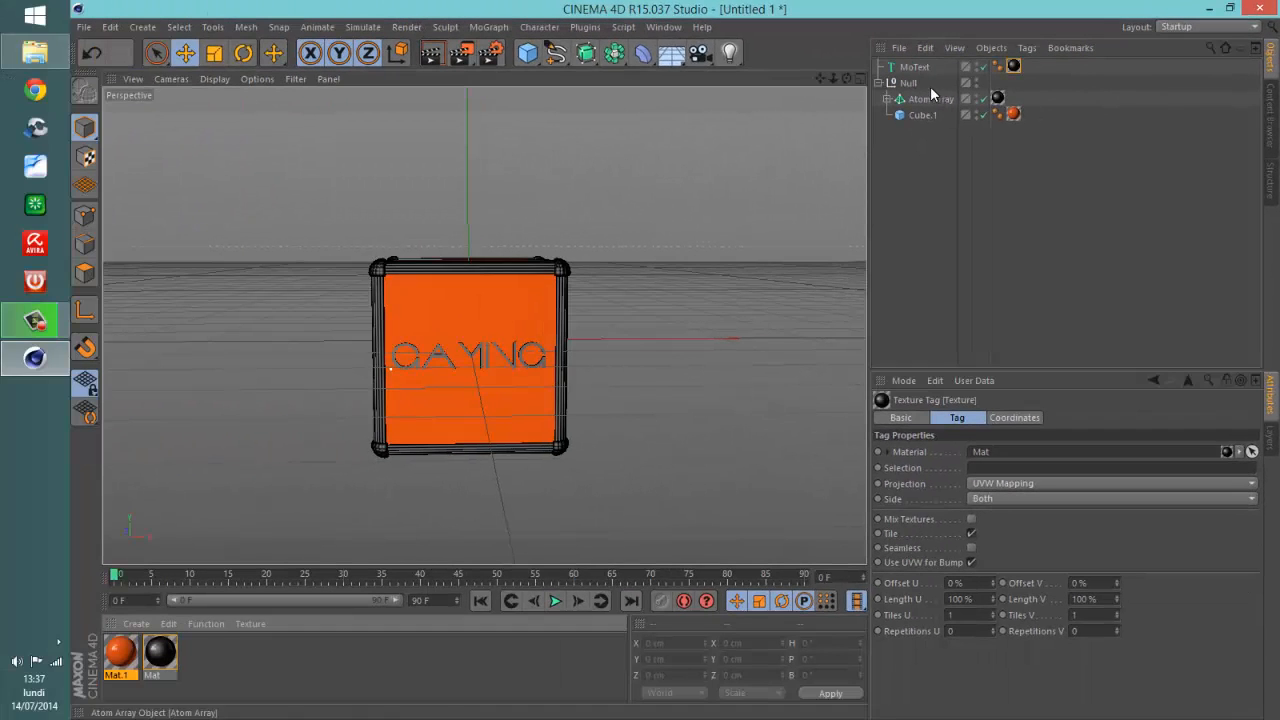
left_click(915, 67)
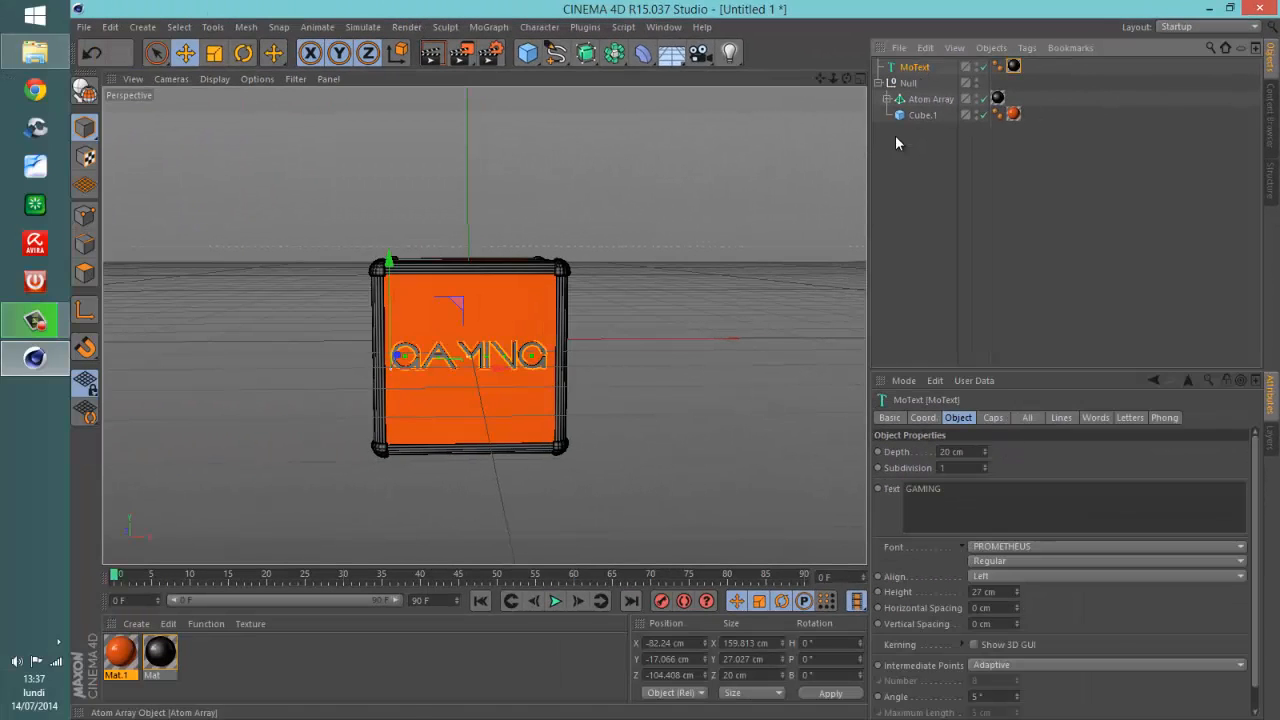
left_click_drag(915, 67, 819, 132)
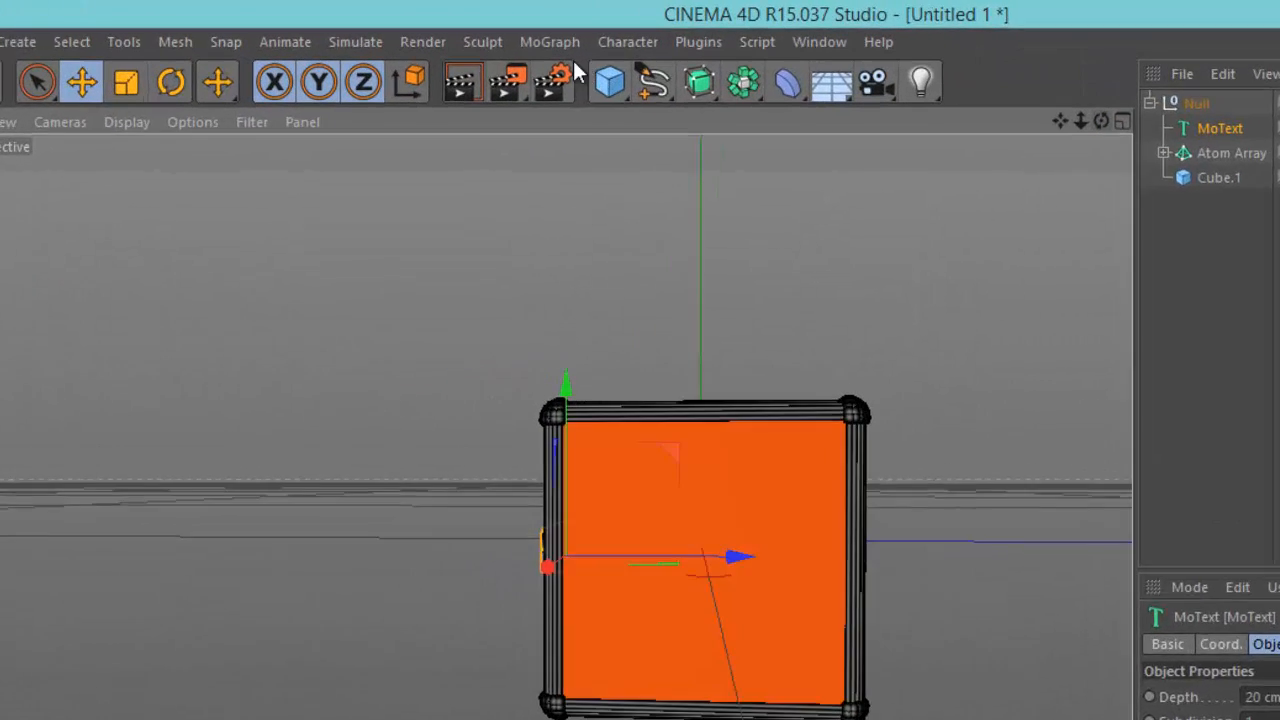
Add another MoText object and set its text to TUTORIEL.
left_click(489, 27)
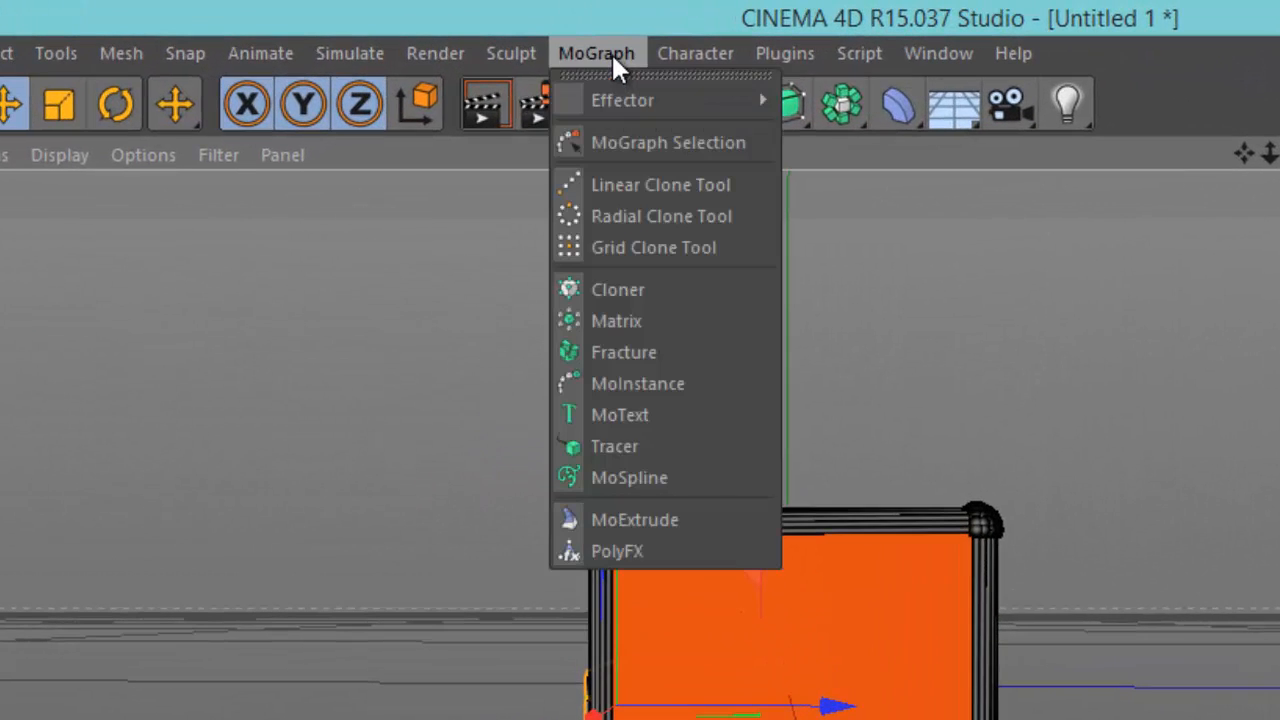
left_click(640, 406)
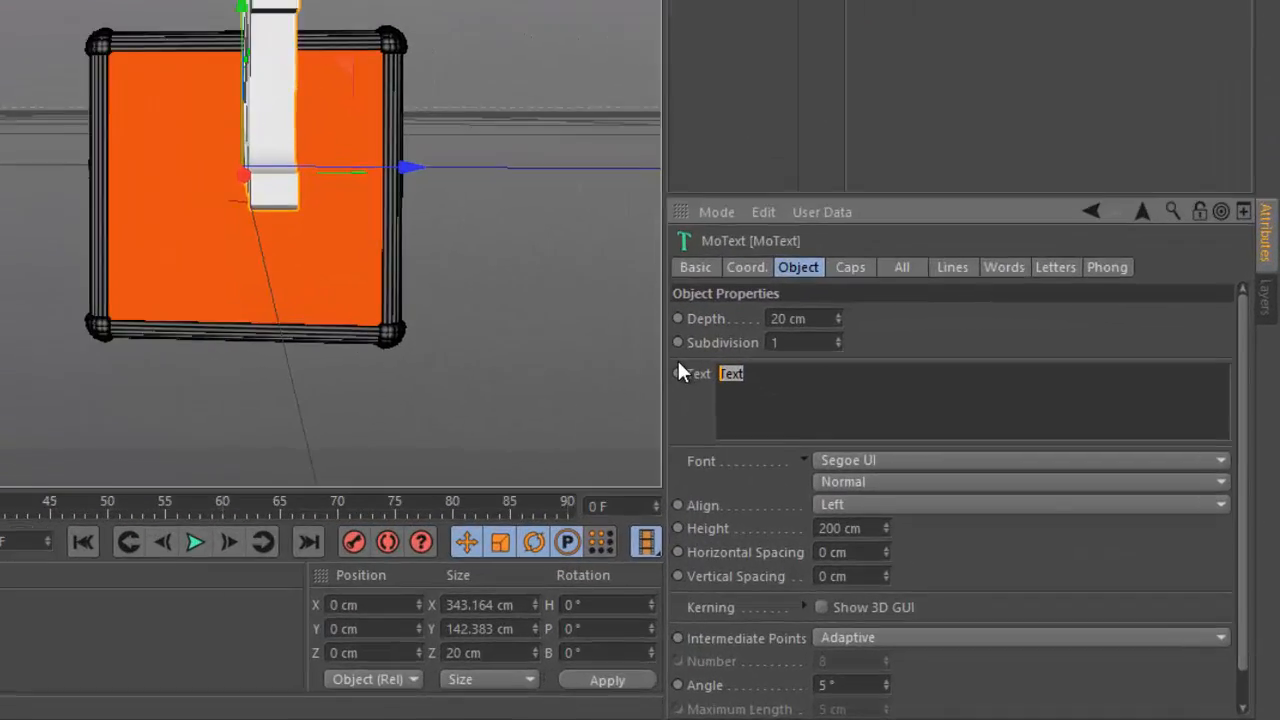
type("T")
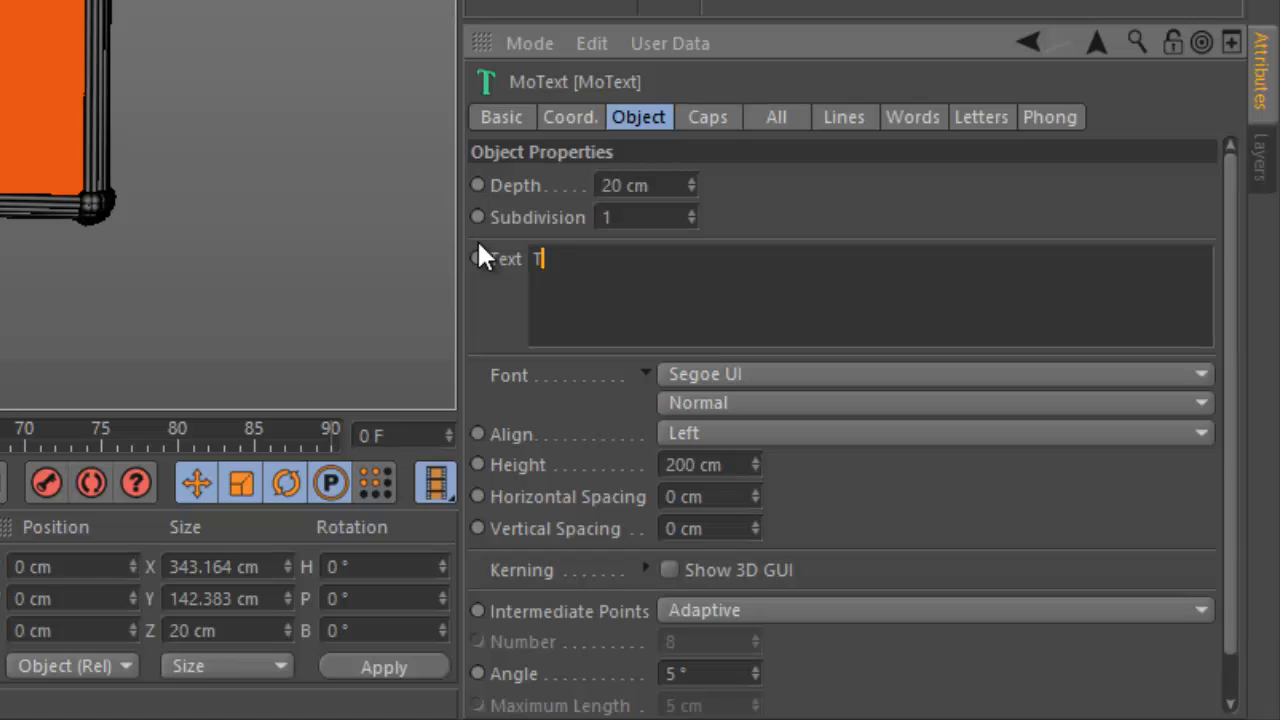
type("UTORIEK")
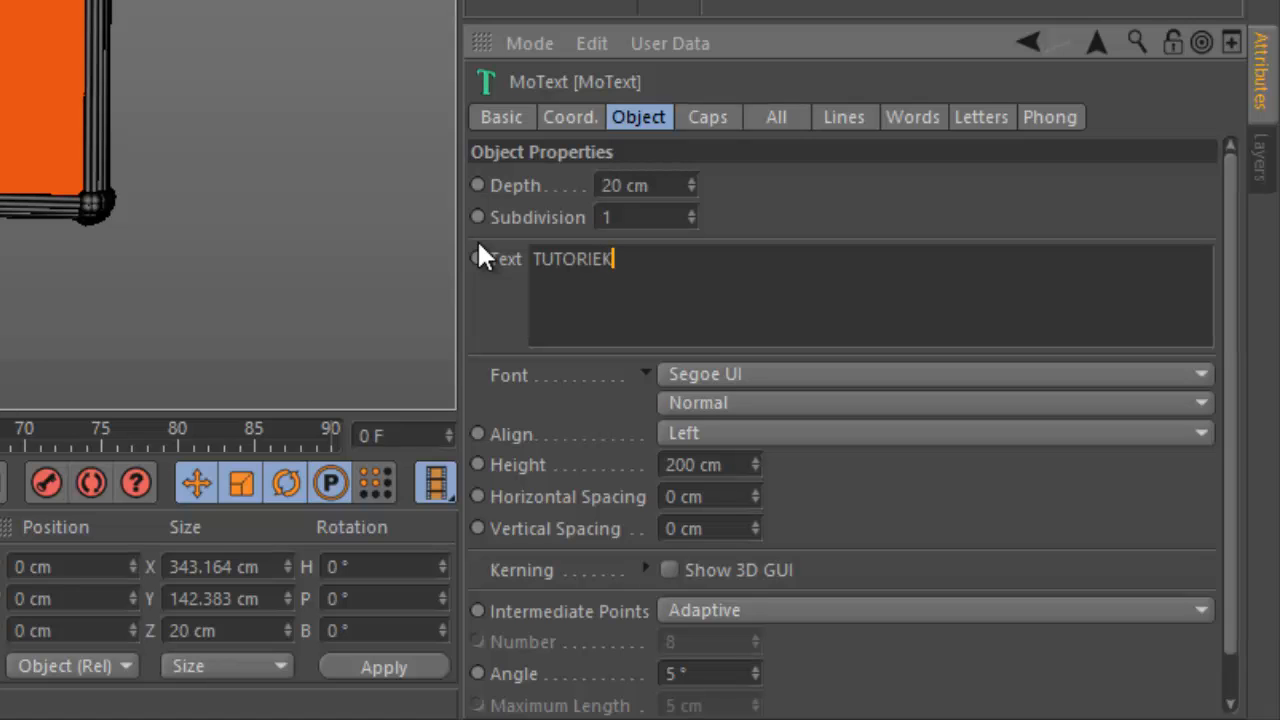
key("BackSpace")
type("L")
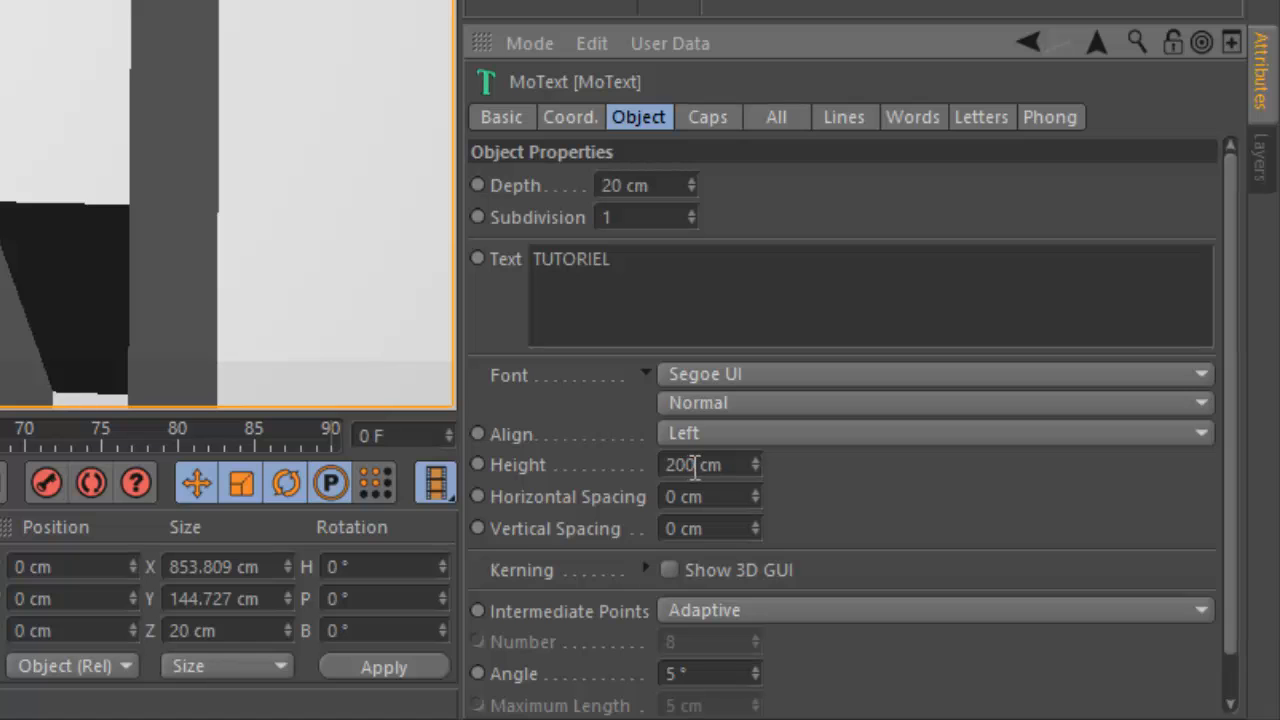
Set the TUTORIEL text's height to 27 cm and its font to PROMETHEUS.
left_click_drag(689, 466, 576, 452)
key("BackSpace")
key("Delete")
type("27")
key("Return")
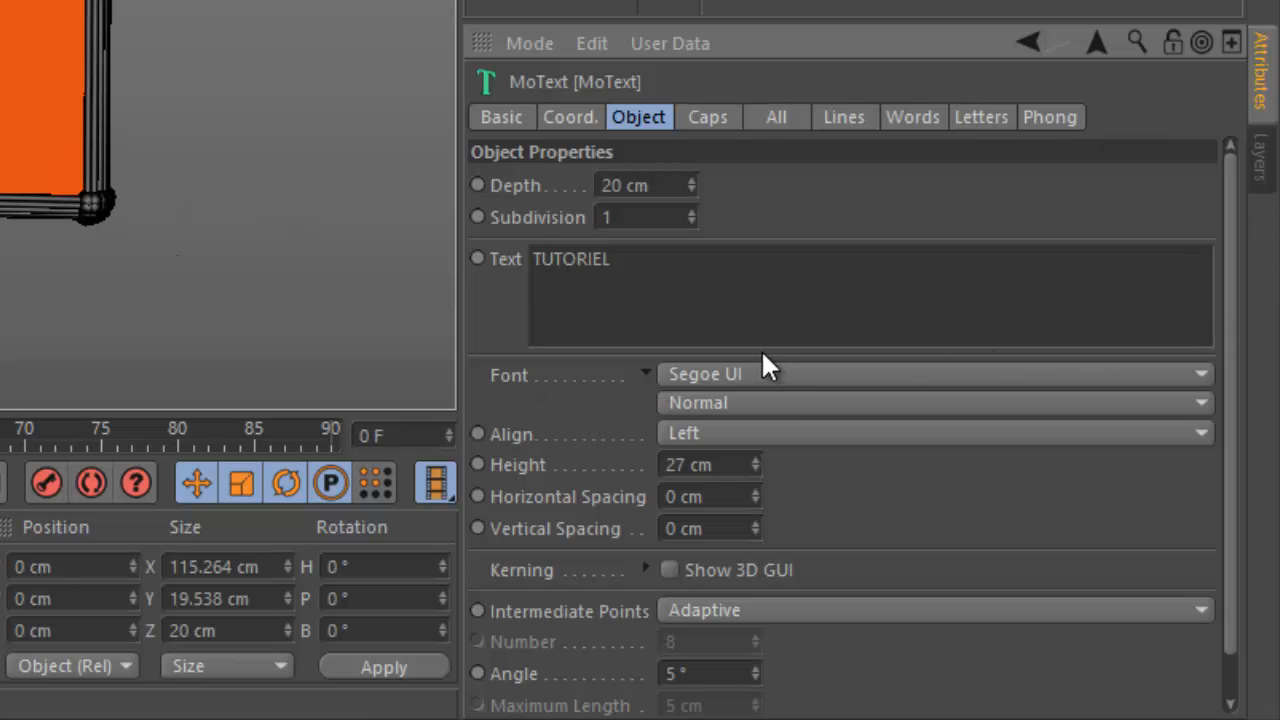
left_click(778, 372)
left_click(777, 80)
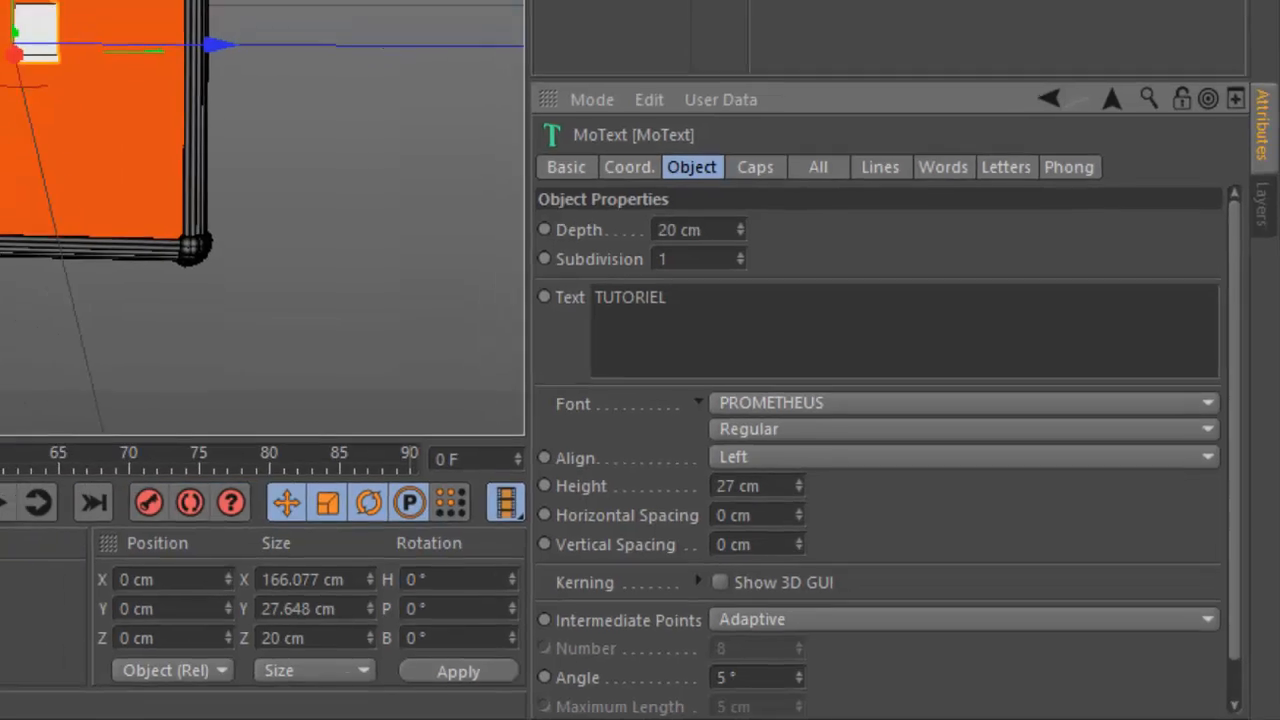
Rotate the TUTORIEL text to a heading of 90°.
left_click(243, 54)
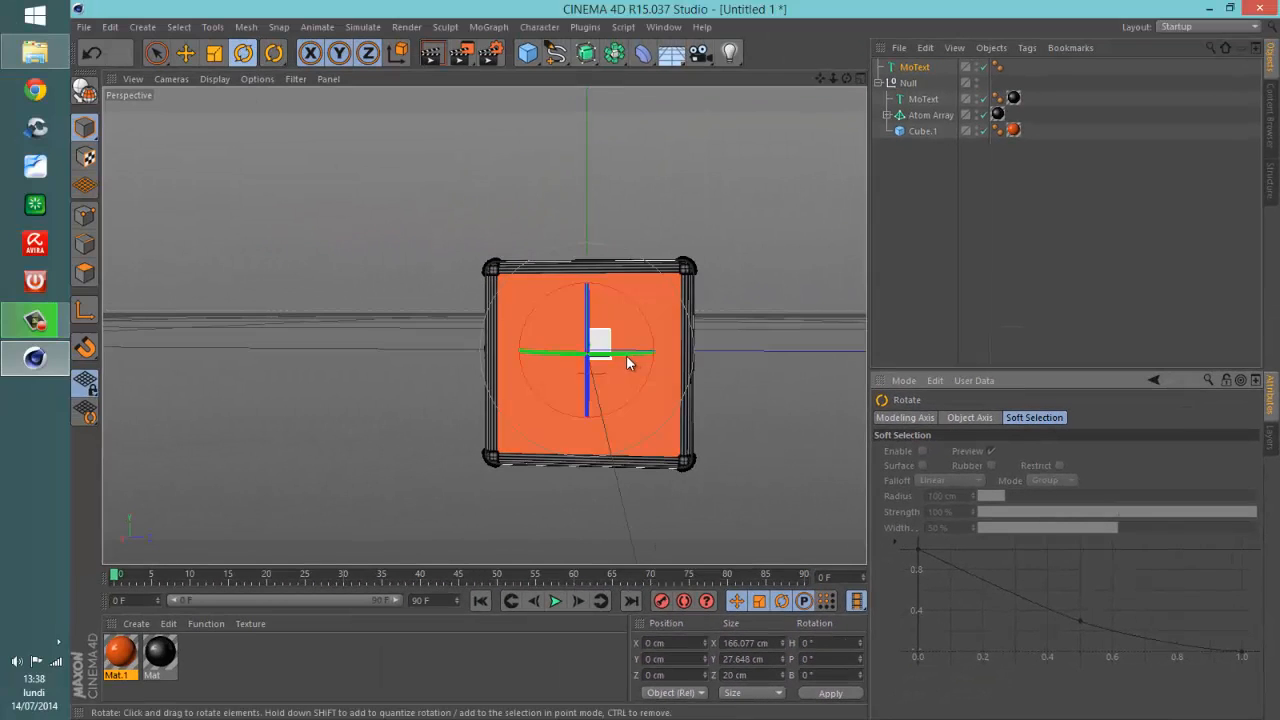
left_click_drag(619, 352, 776, 390)
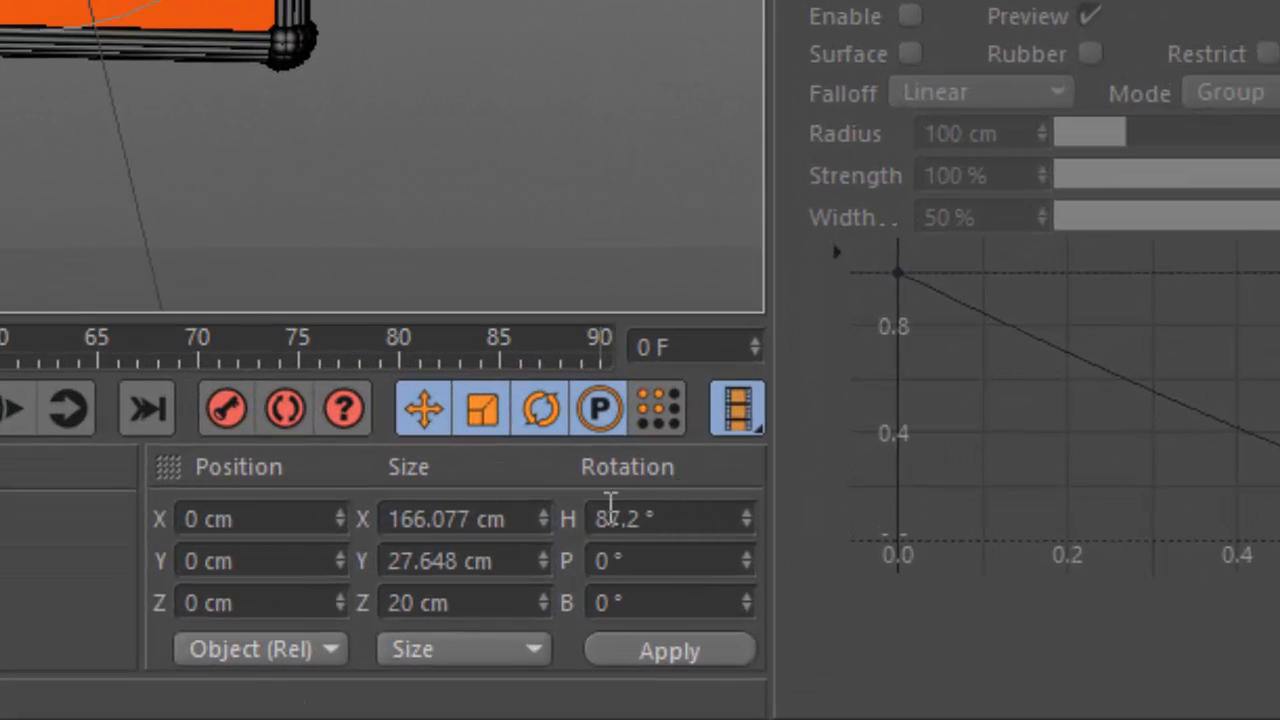
double_click(628, 522)
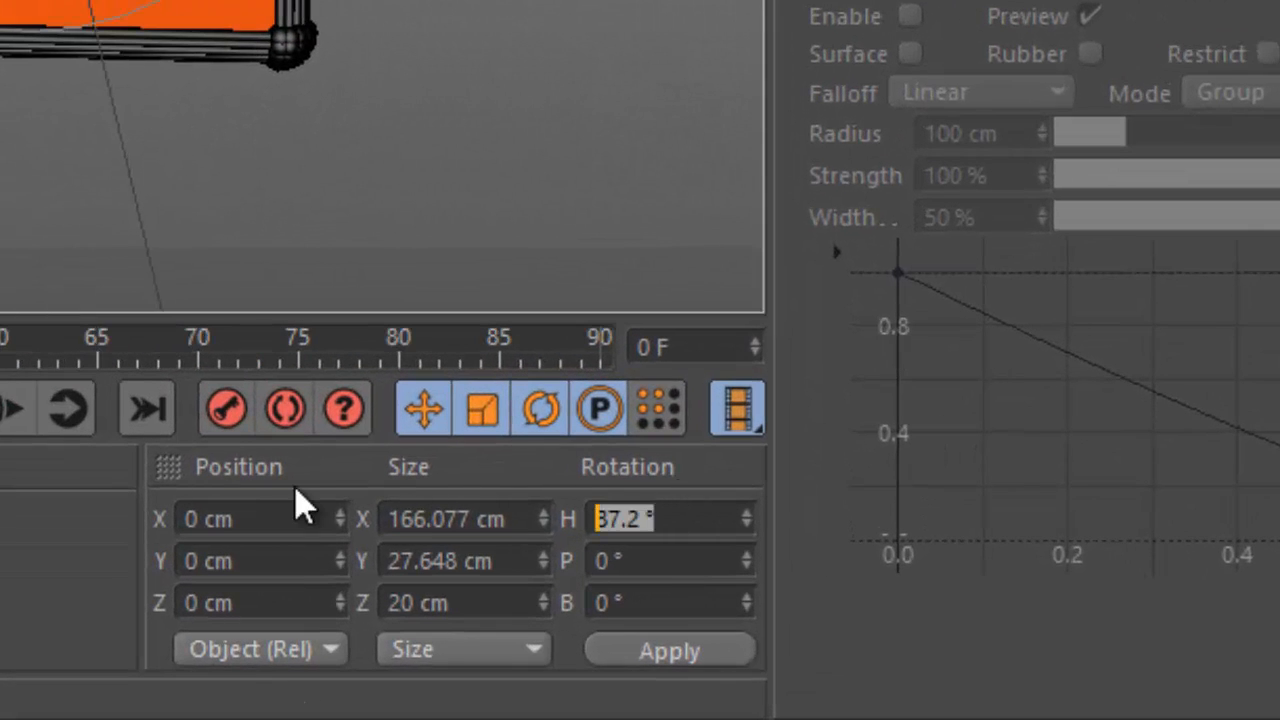
type("90")
key("Return")
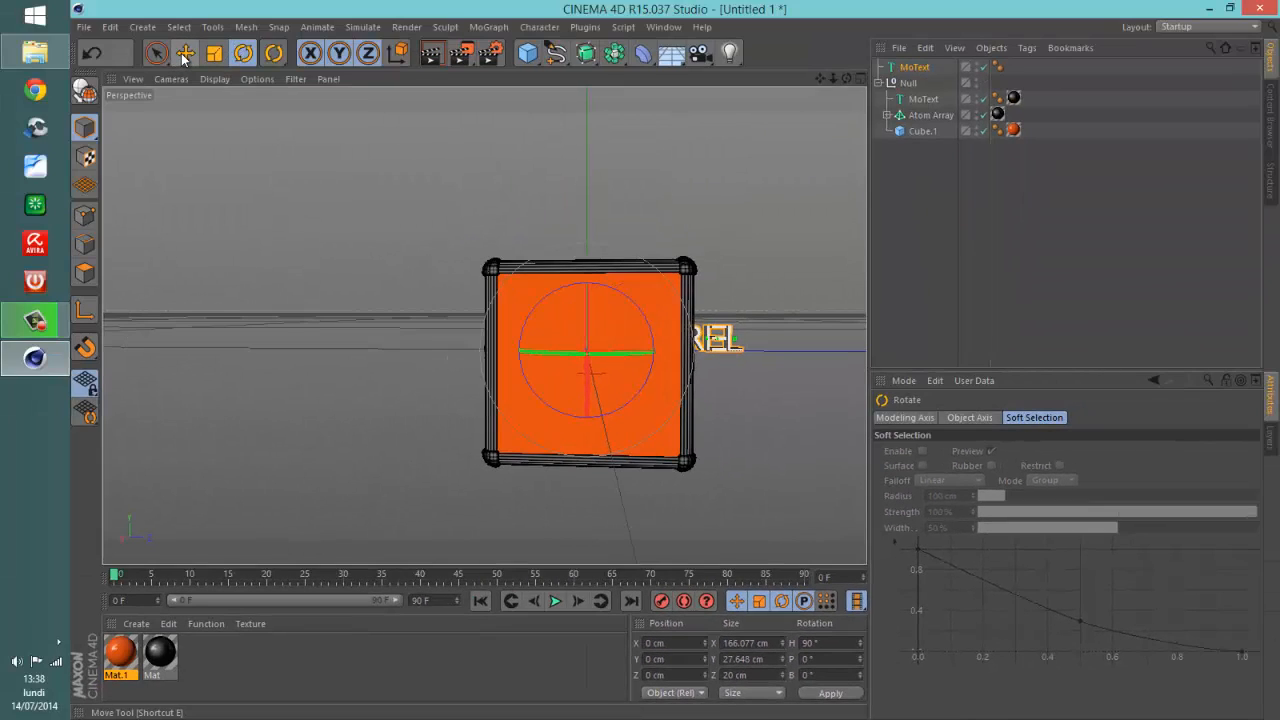
Position the TUTORIEL text against the cube's adjacent side face at about X 104, Y -20, Z -82 cm.
left_click(184, 55)
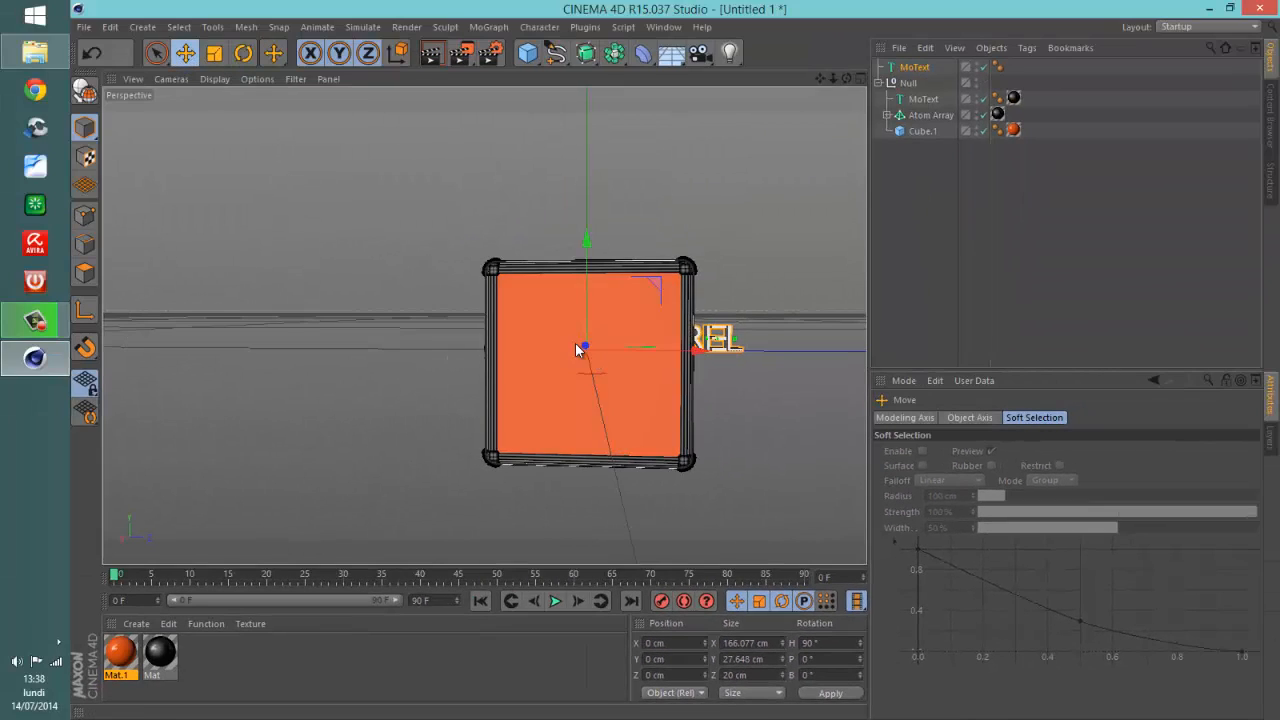
left_click_drag(580, 346, 511, 191)
left_click_drag(846, 78, 794, 228)
left_click_drag(643, 392, 566, 365)
left_click_drag(847, 78, 598, 358)
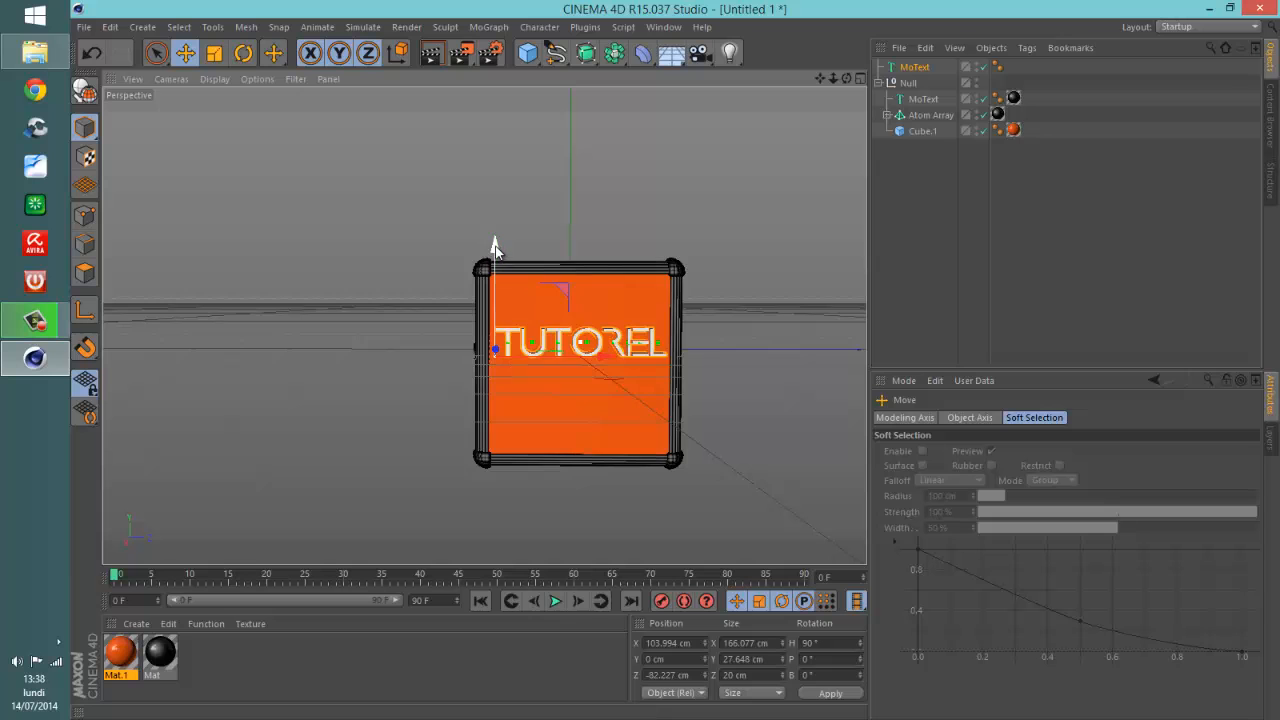
left_click_drag(494, 262, 494, 285)
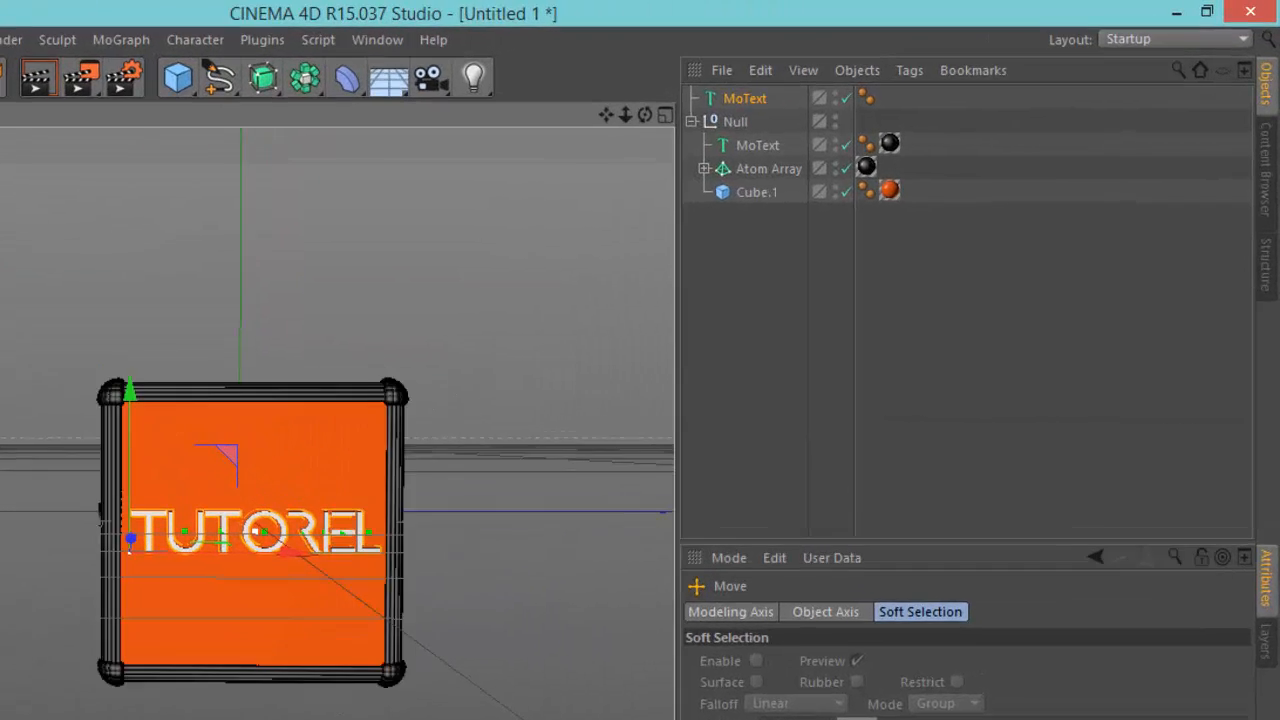
Assign the black material to the TUTORIEL MoText.
left_click_drag(159, 652, 891, 89)
left_click_drag(349, 212, 401, 163)
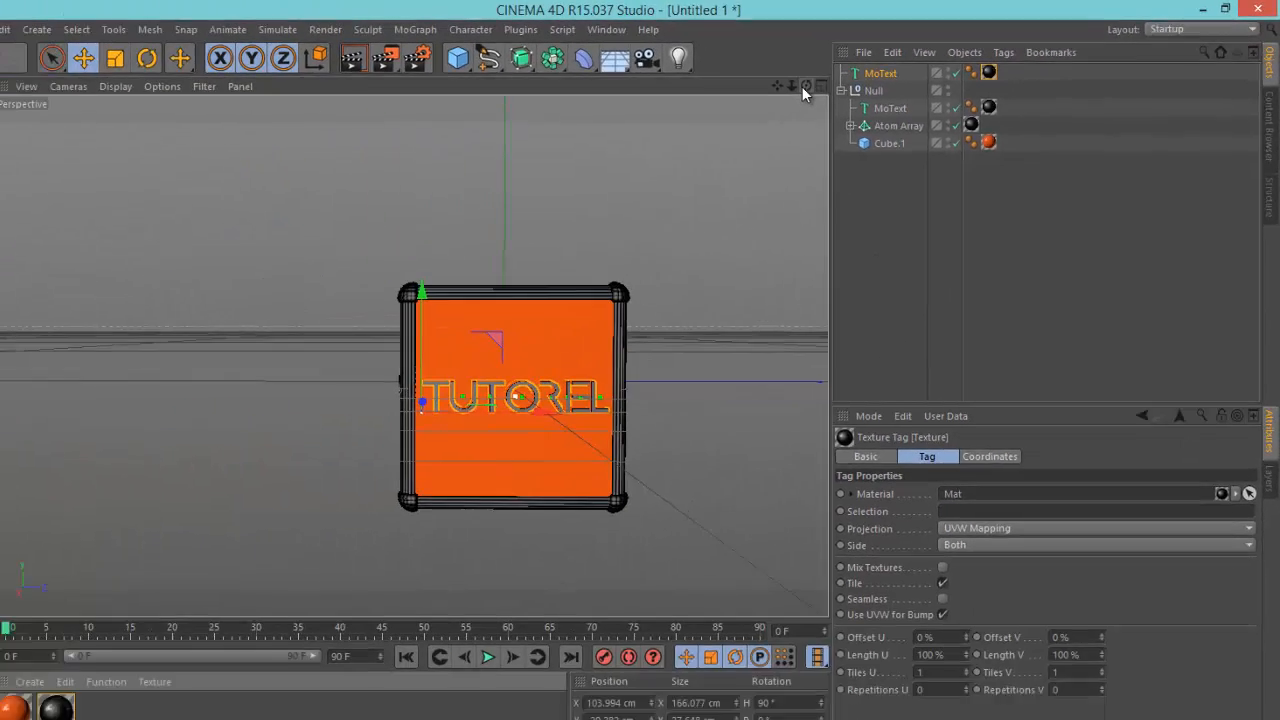
left_click_drag(504, 140, 215, 644)
left_click_drag(684, 360, 672, 360, "alt")
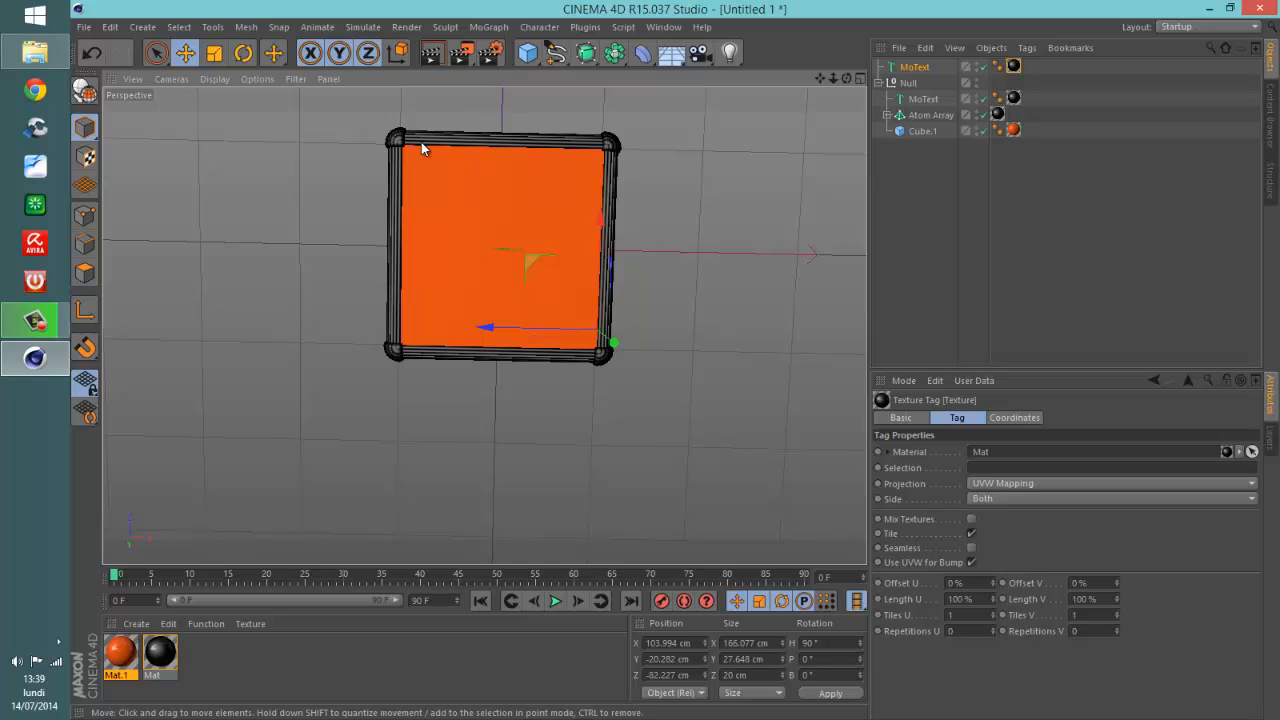
left_click(34, 319)
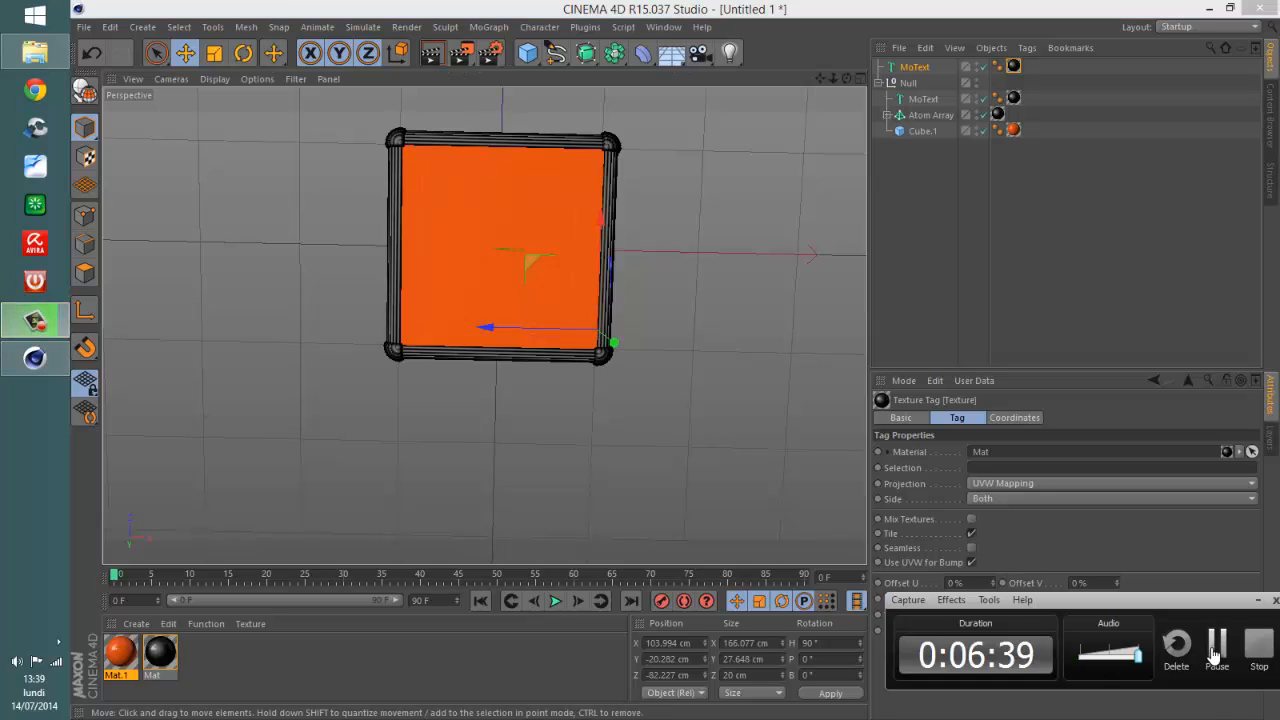
left_click(1215, 648)
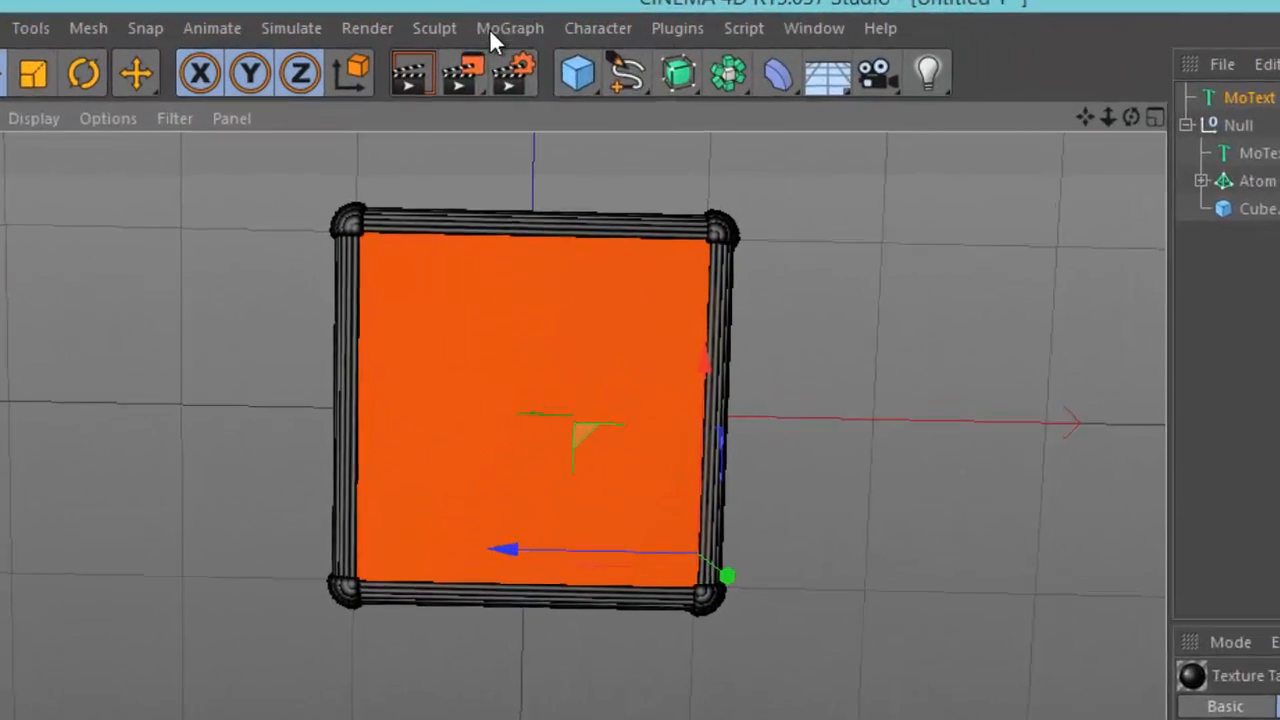
Add a third MoText object and set its text to HUMOUR.
left_click(489, 27)
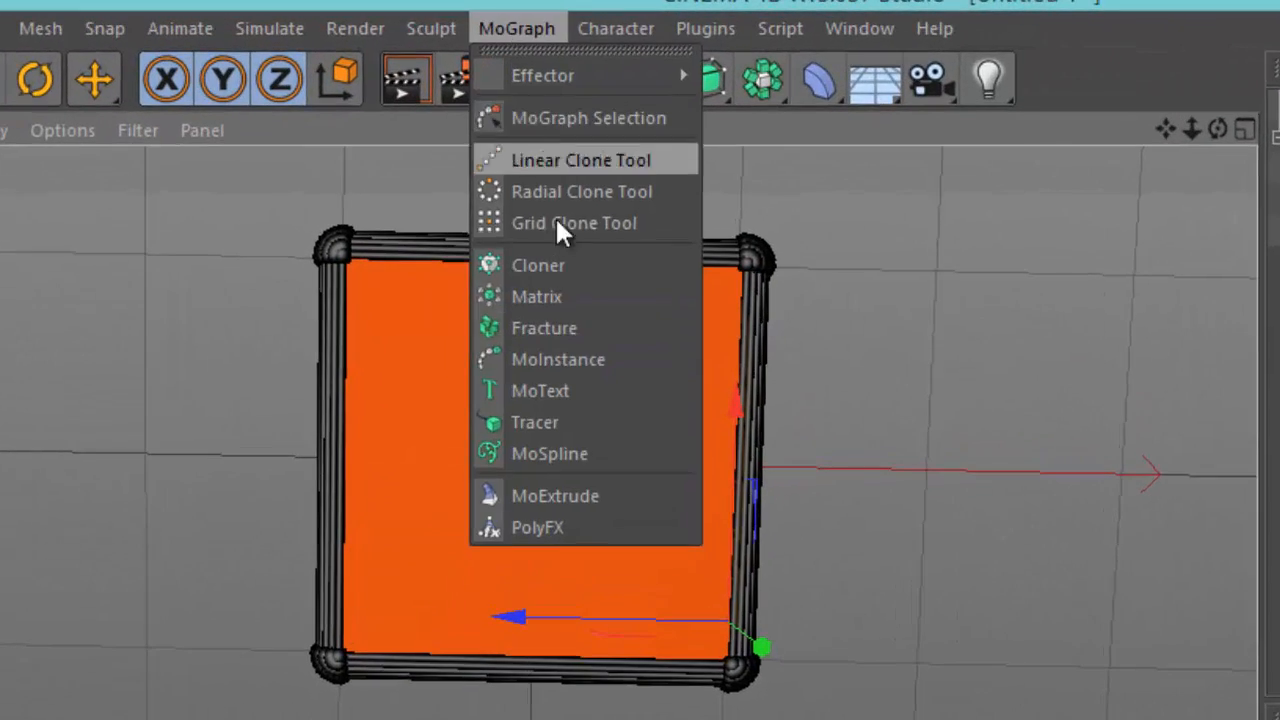
left_click(583, 388)
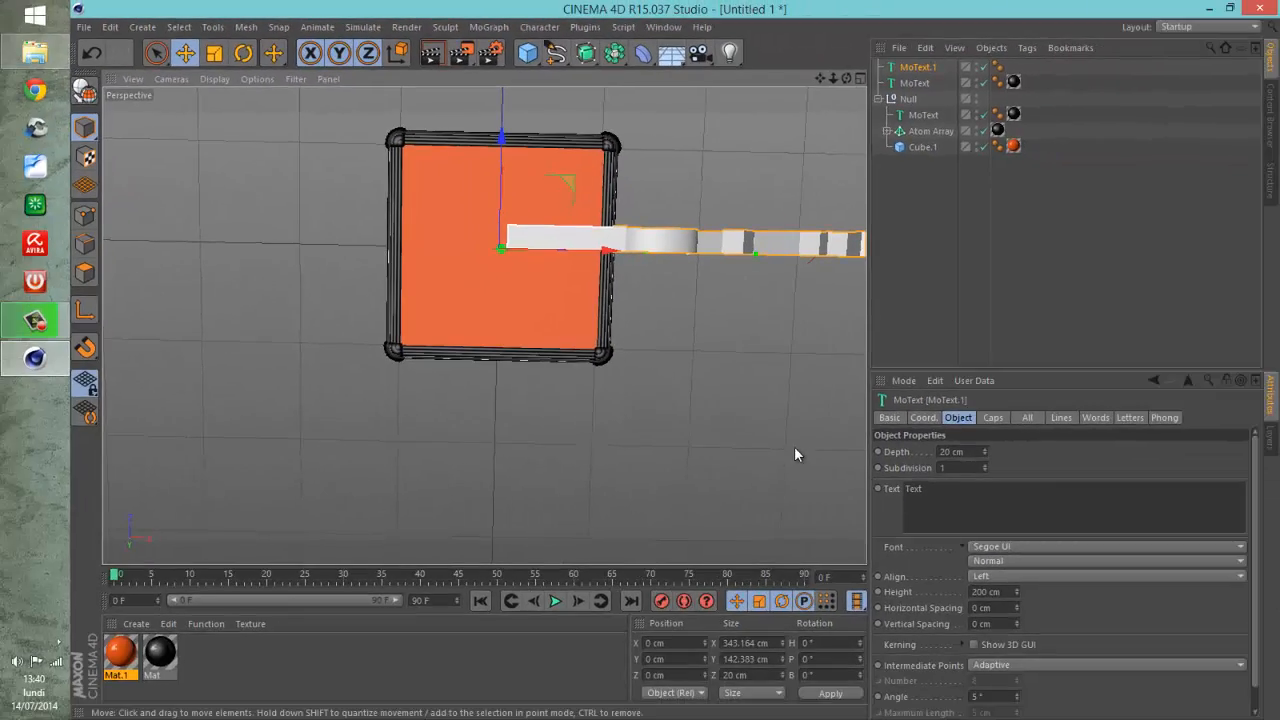
left_click_drag(928, 488, 905, 488)
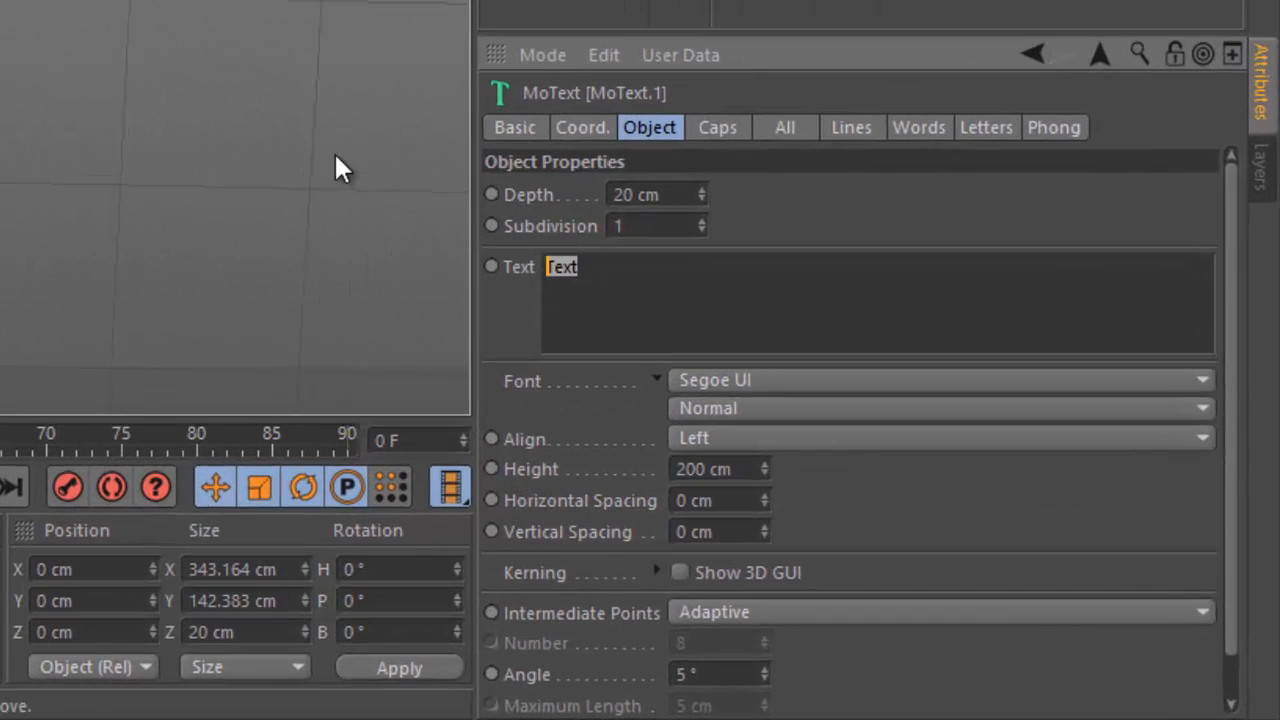
type("Hu")
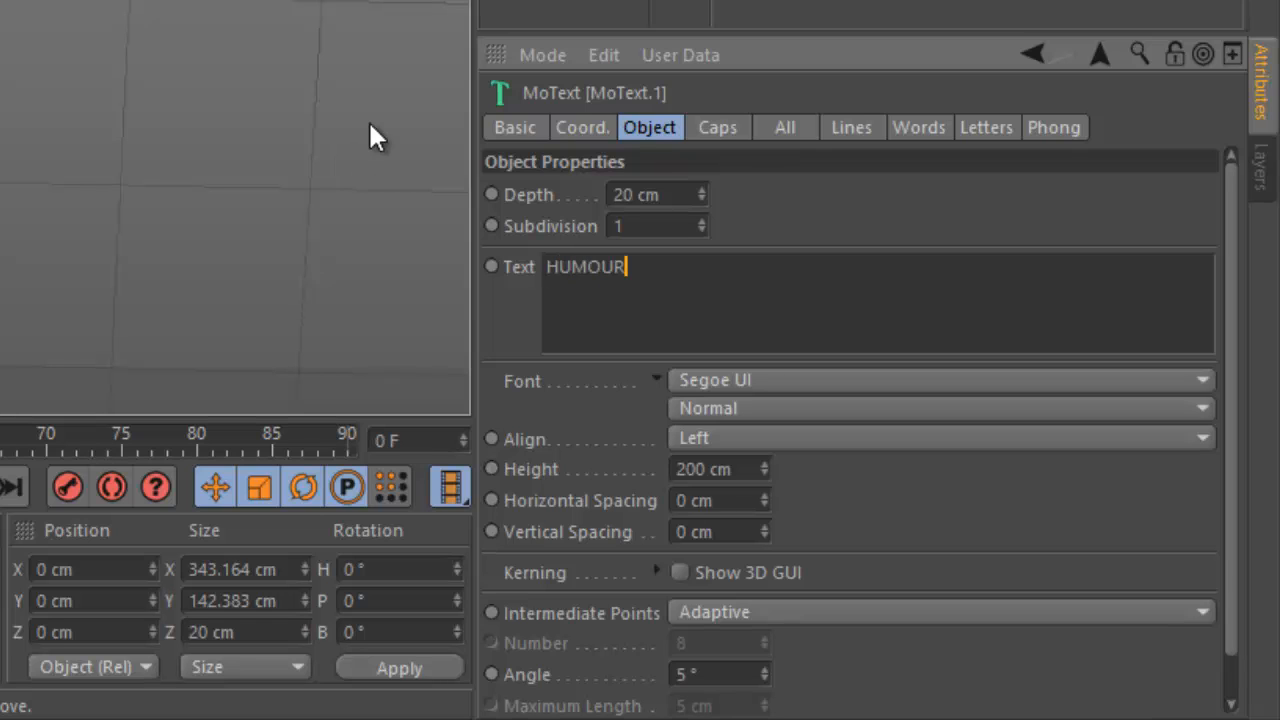
Set the HUMOUR text's height to 27 cm and its font to PROMETHEUS.
left_click(762, 202)
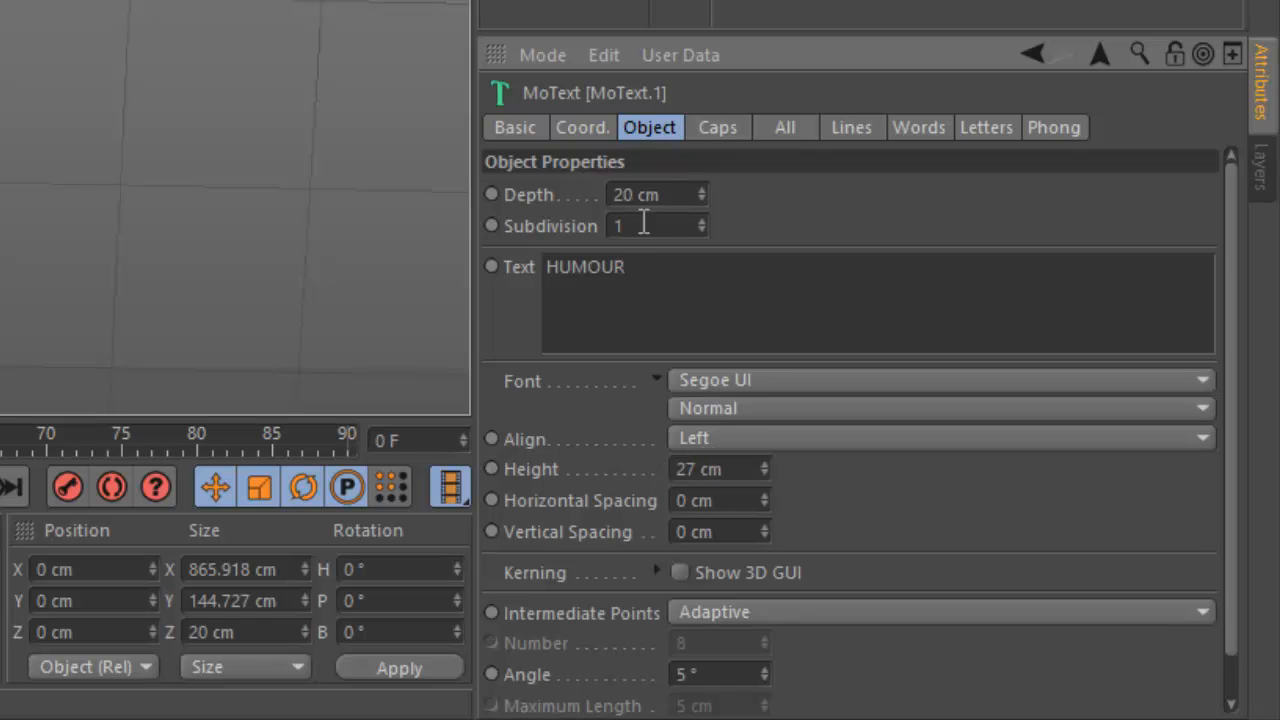
left_click(793, 380)
left_click(750, 90)
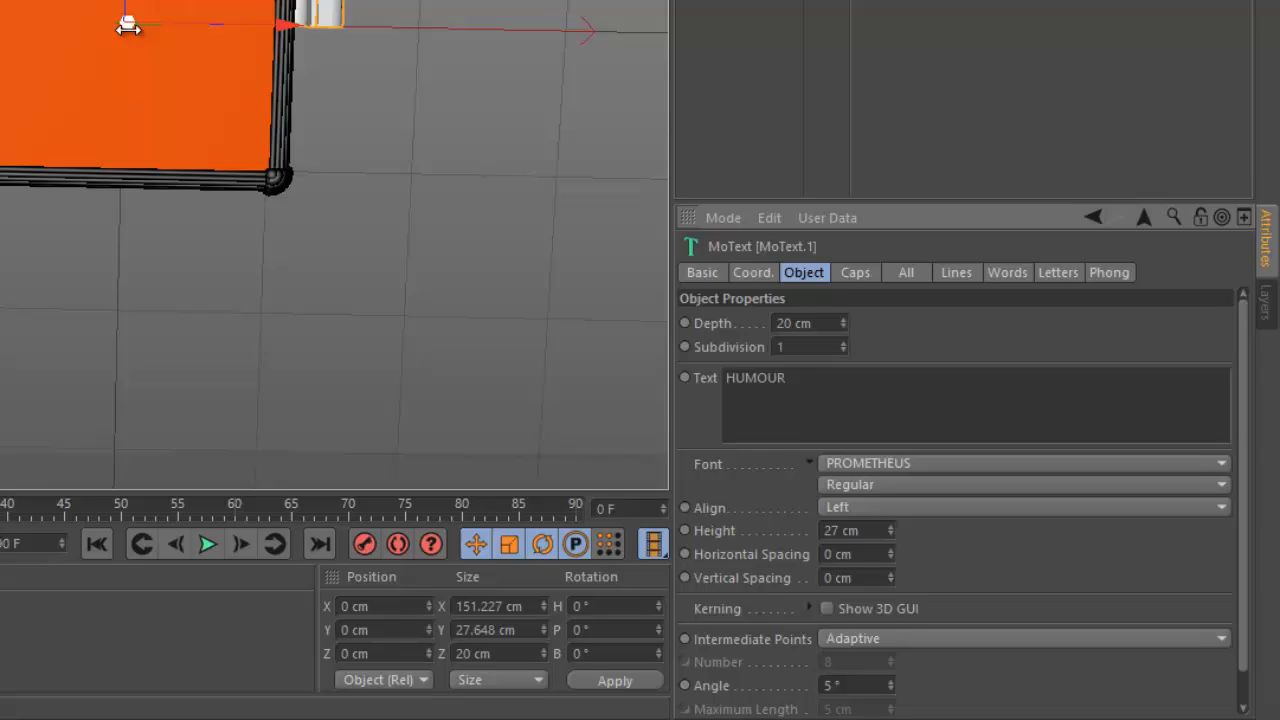
Raise the HUMOUR text above the cube to about Y 138 cm and set its pitch rotation to -90°.
left_click_drag(0, 0, 0, 0)
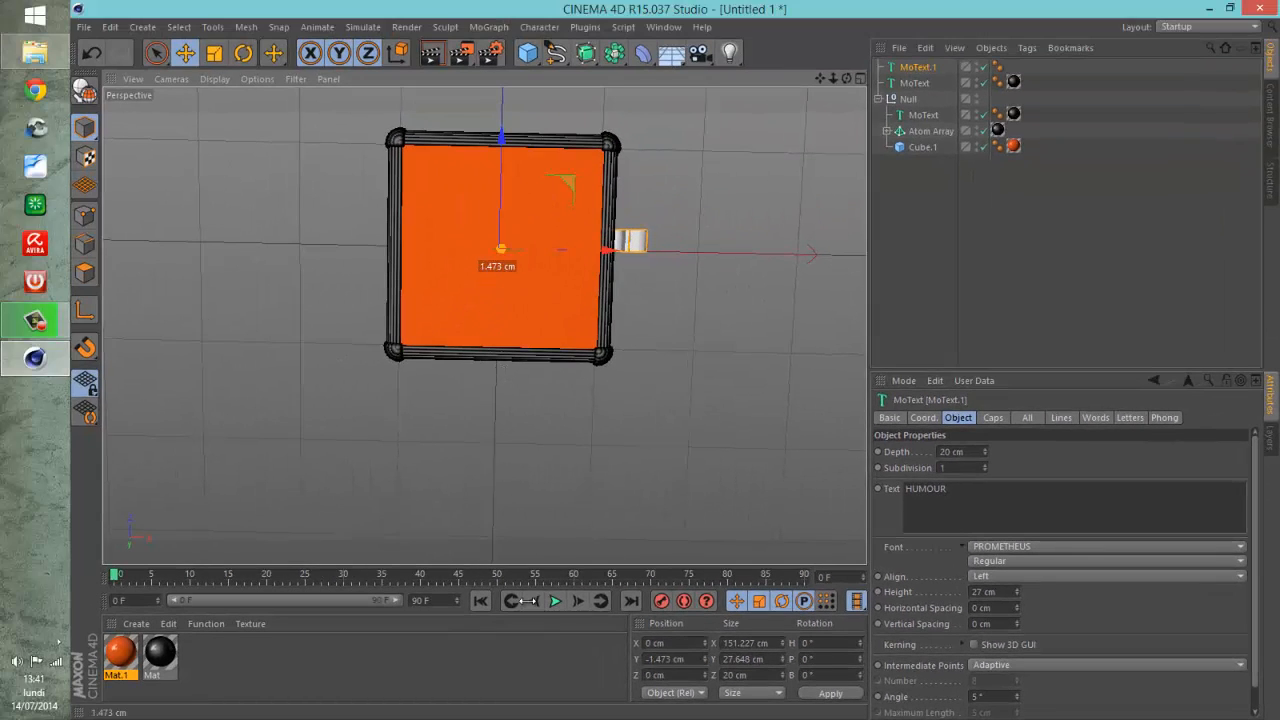
left_click_drag(686, 396, 674, 357)
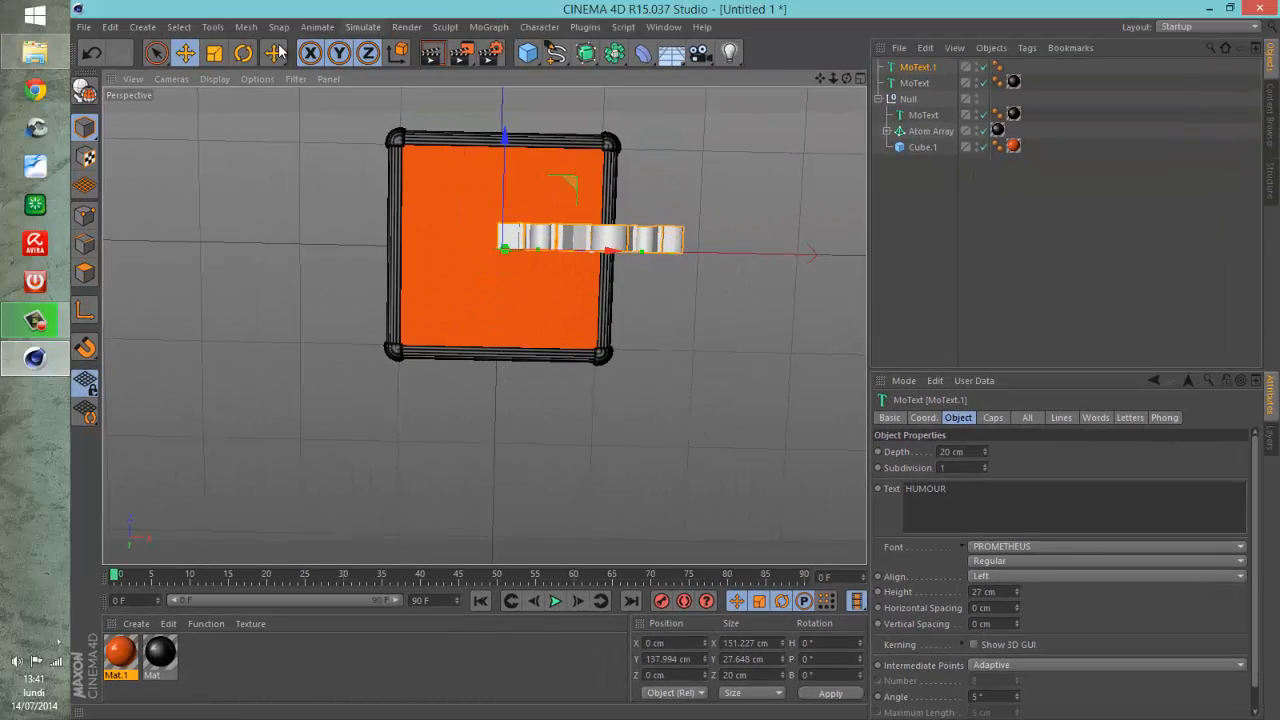
left_click(243, 54)
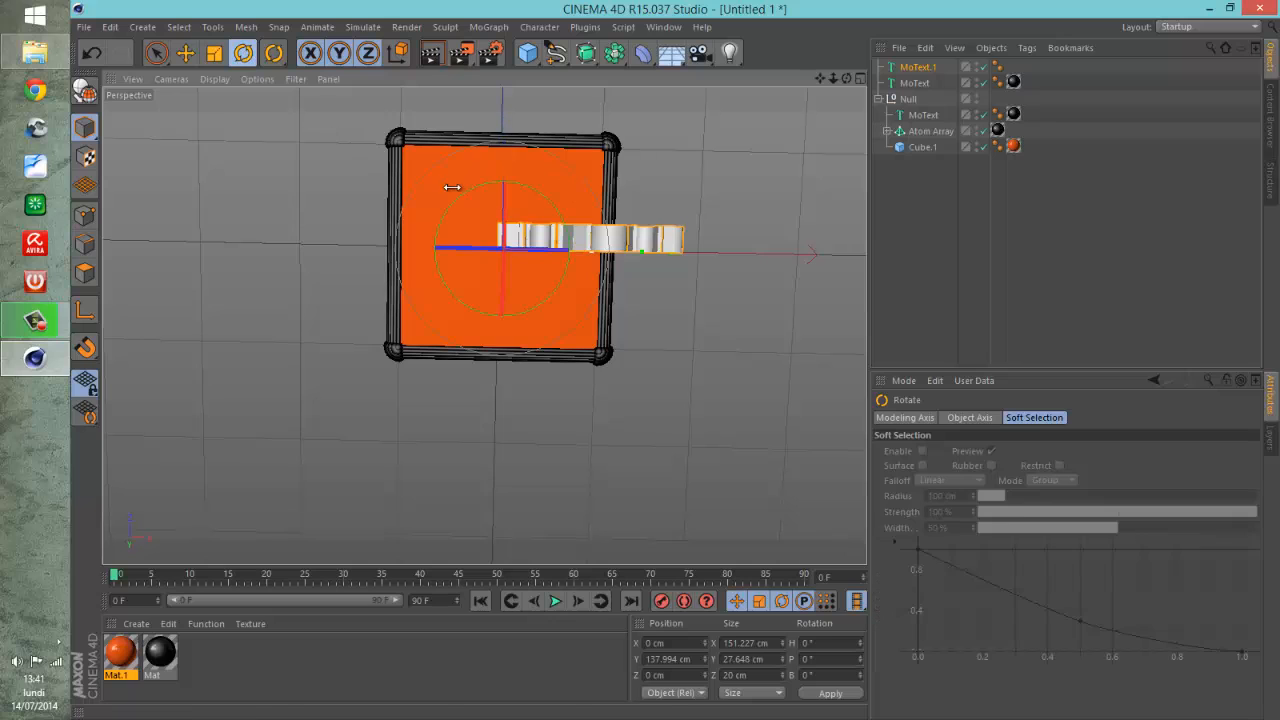
left_click_drag(501, 217, 480, 60)
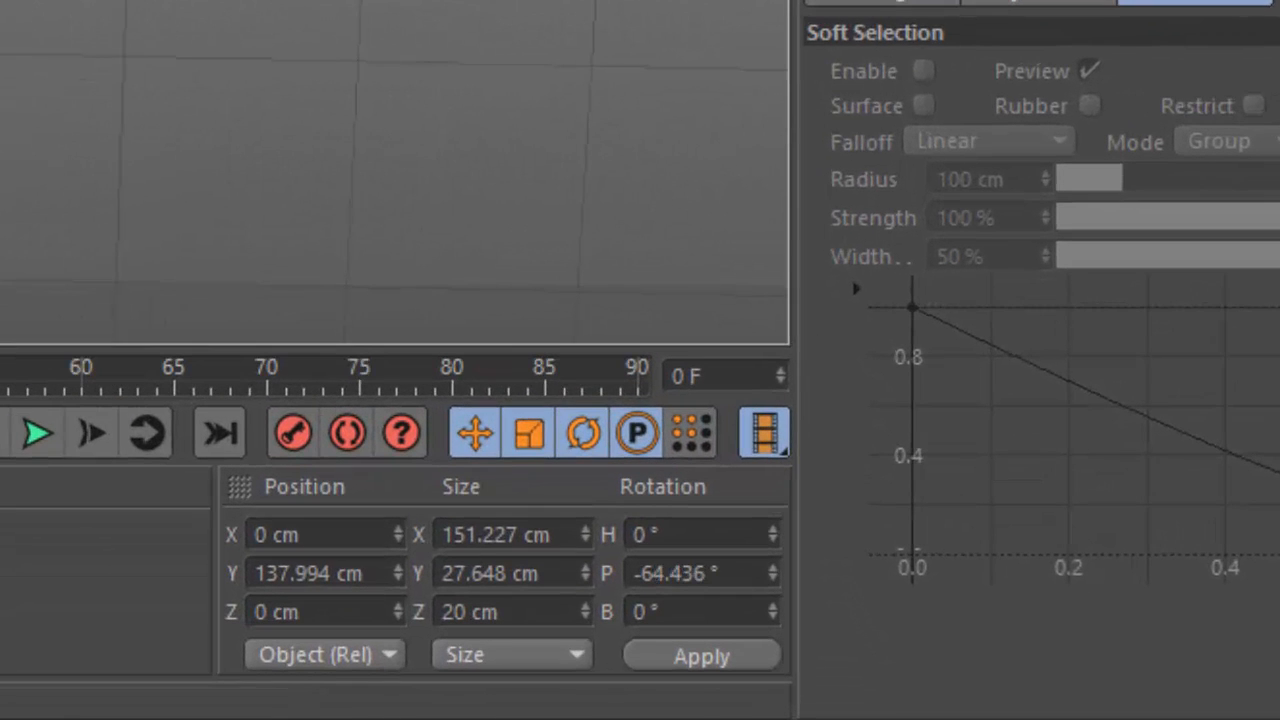
left_click(728, 572)
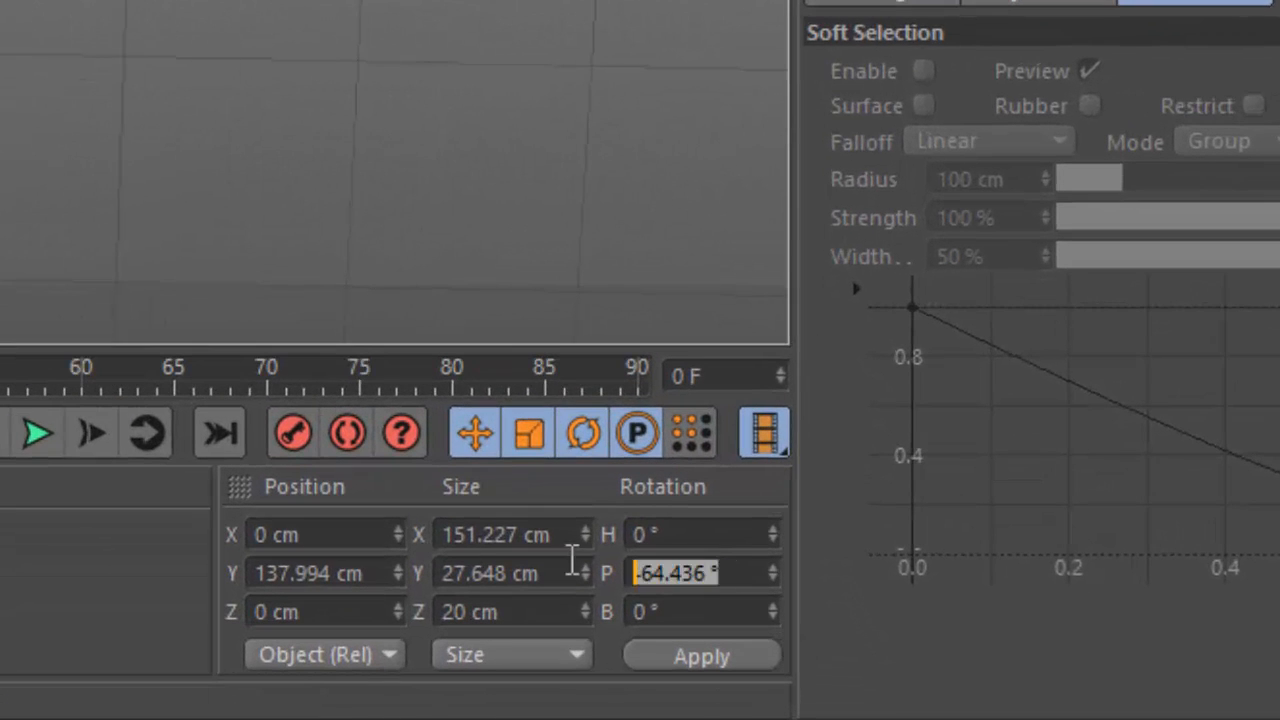
type("-90")
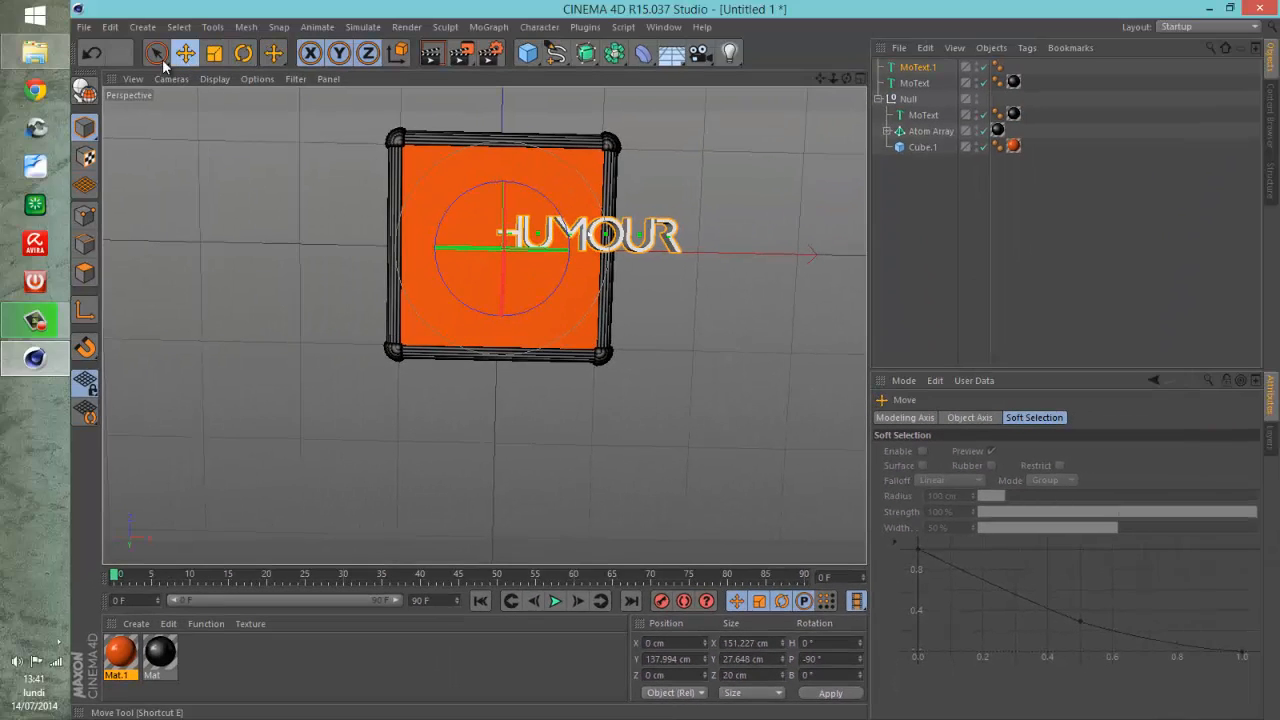
Center the HUMOUR text on the cube's top face at about X -72, Y 98, Z -12 cm and assign it the black material.
left_click(161, 60)
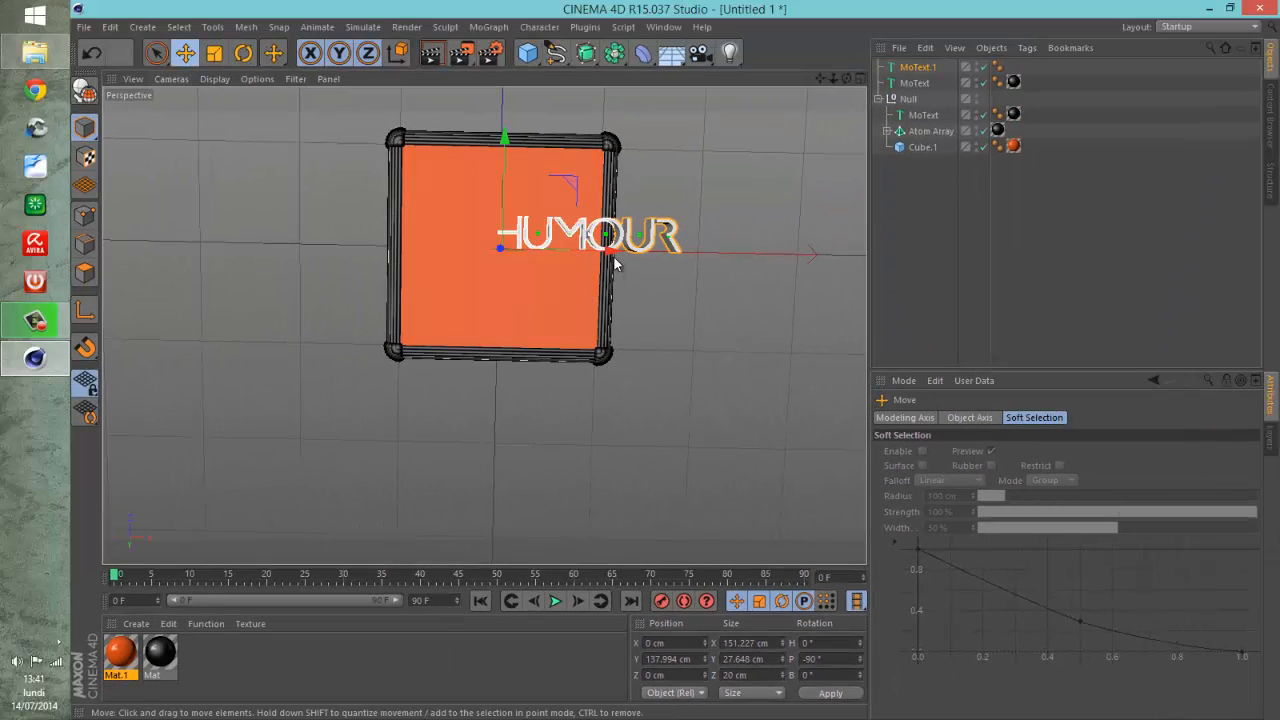
left_click_drag(608, 251, 501, 262)
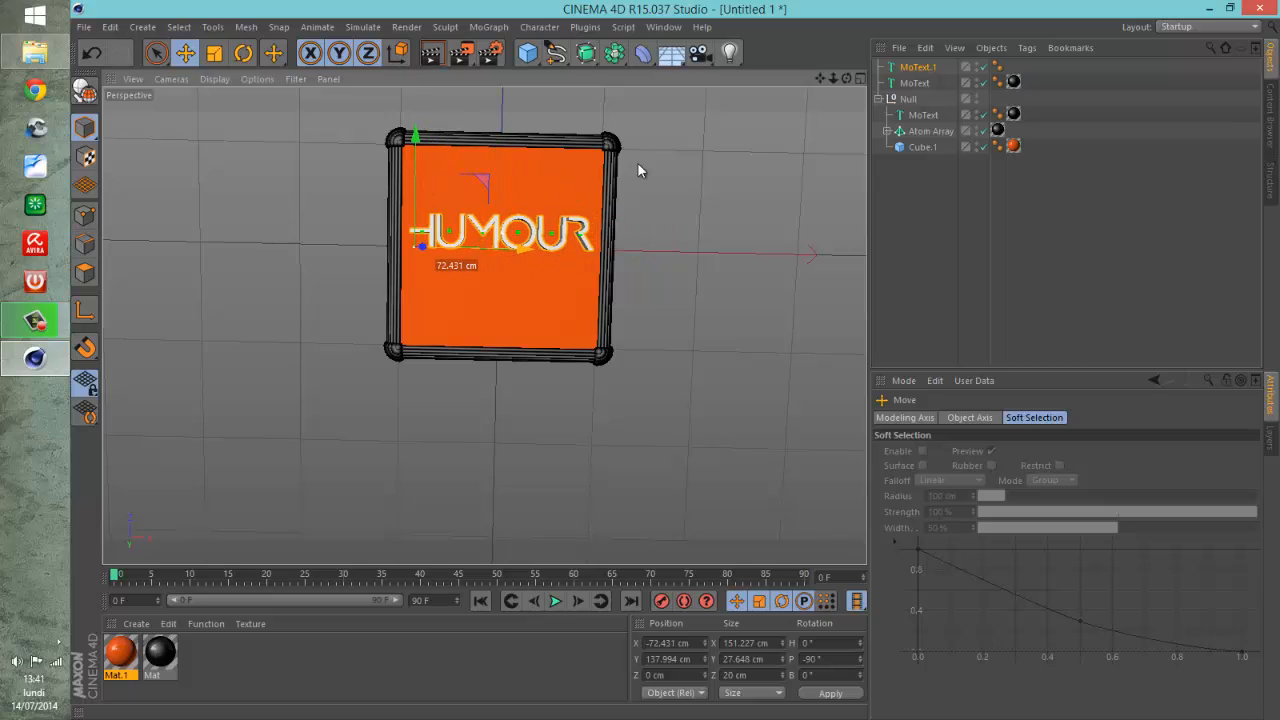
mouse_move(654, 353)
left_mouse_down("alt")
mouse_move(689, 357)
mouse_move(640, 355)
left_mouse_up("alt")
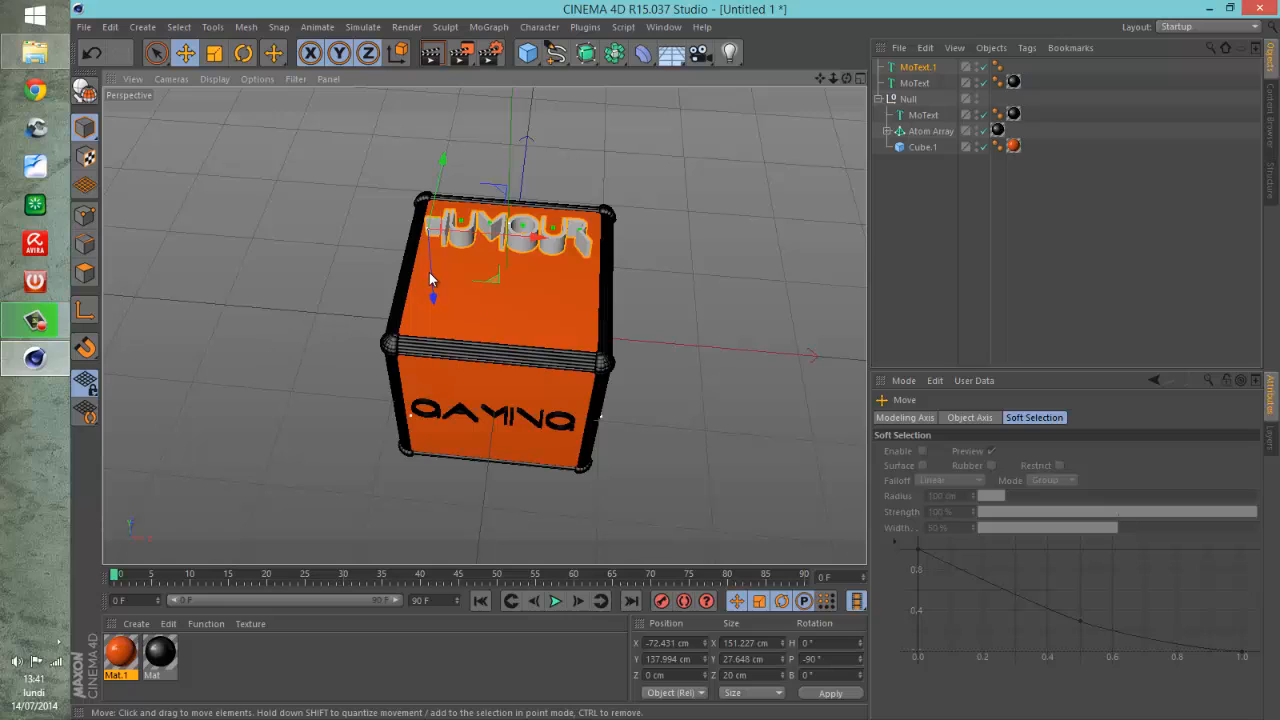
left_click_drag(432, 277, 459, 290)
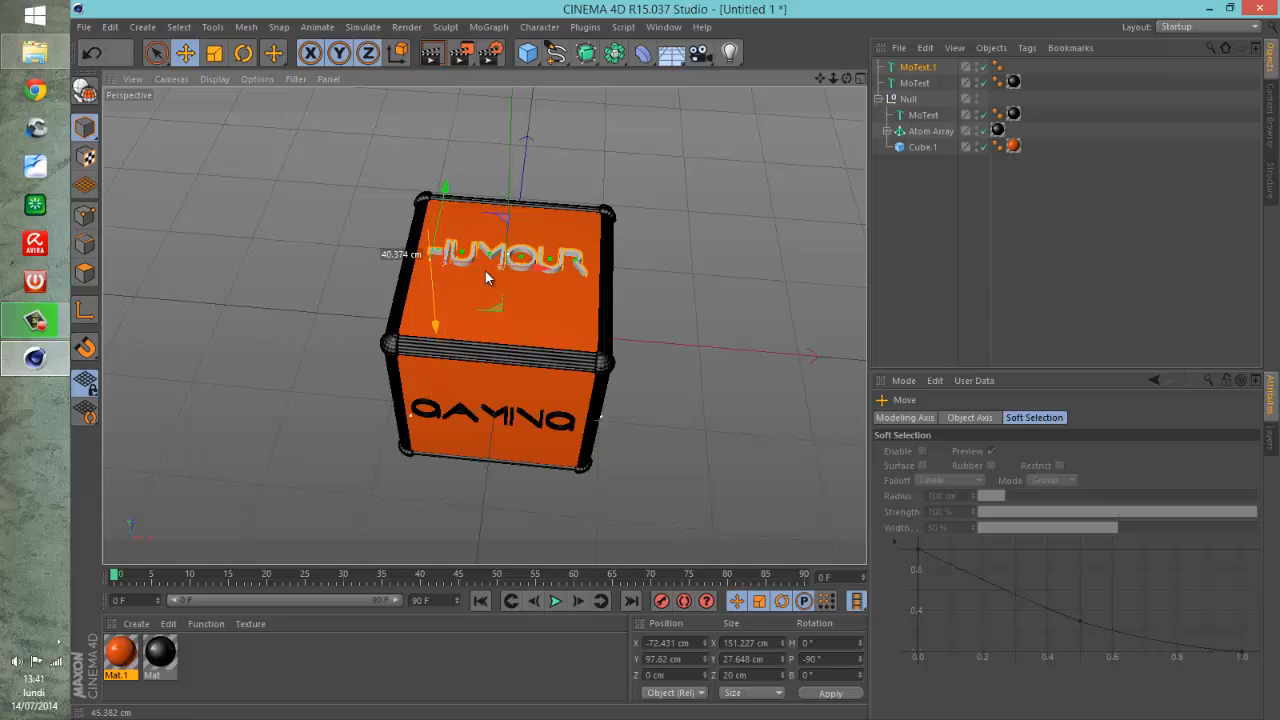
left_click_drag(846, 78, 676, 364)
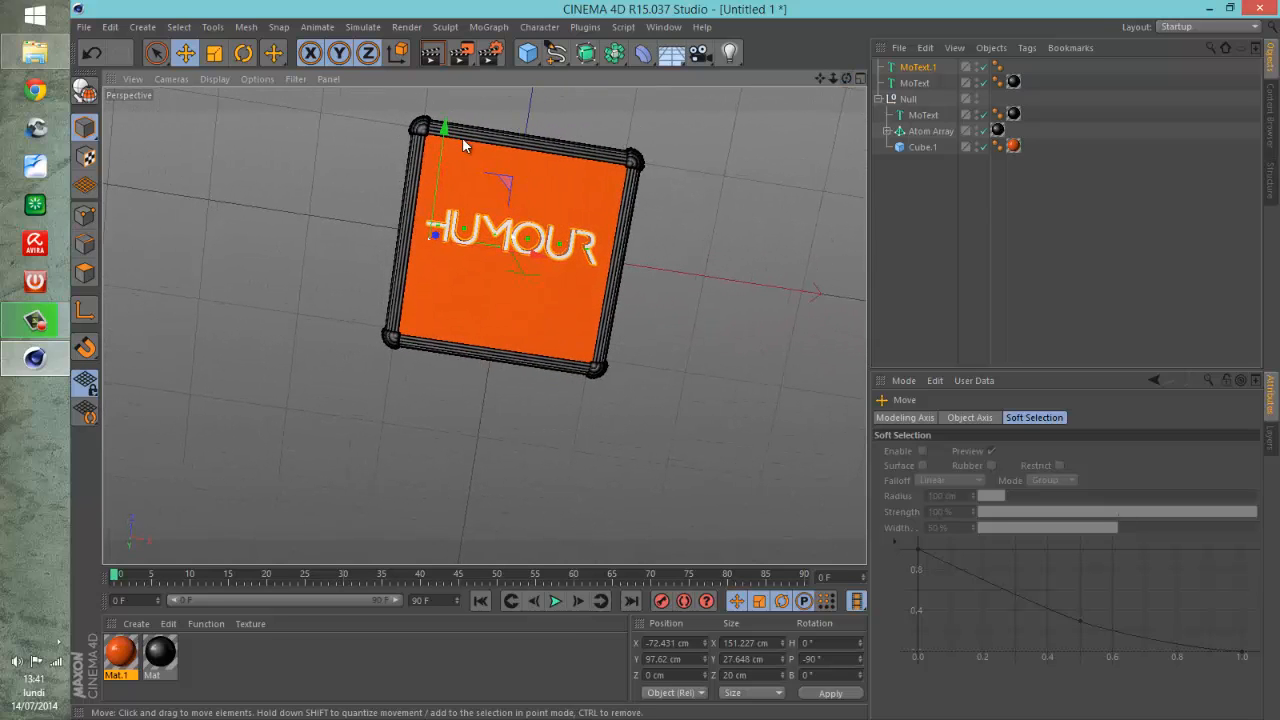
left_click_drag(446, 134, 440, 143)
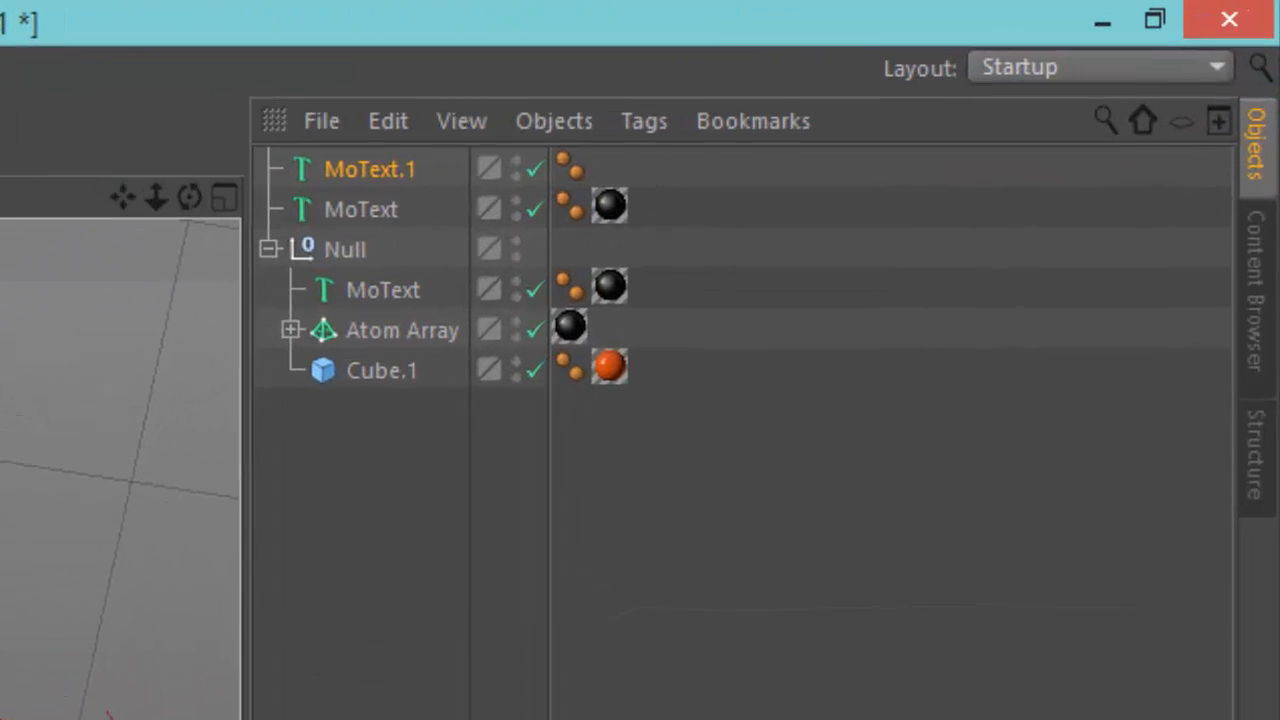
left_click_drag(300, 238, 353, 172)
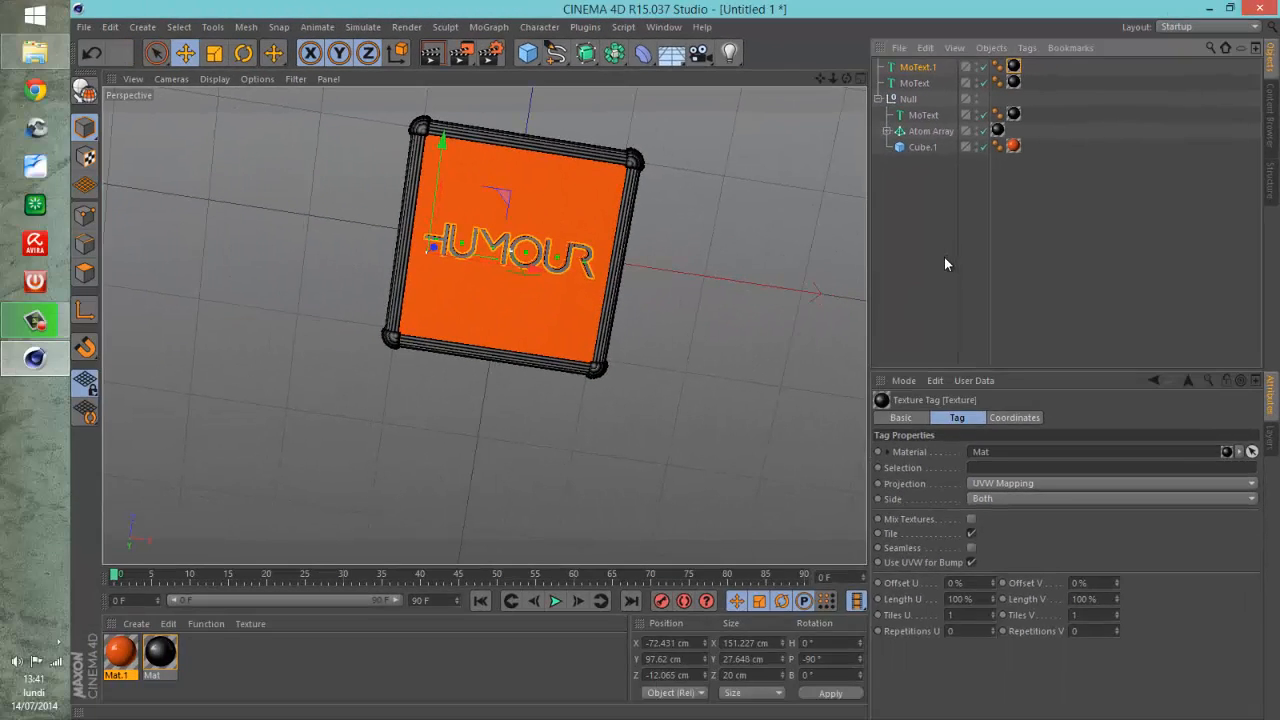
left_click(422, 672)
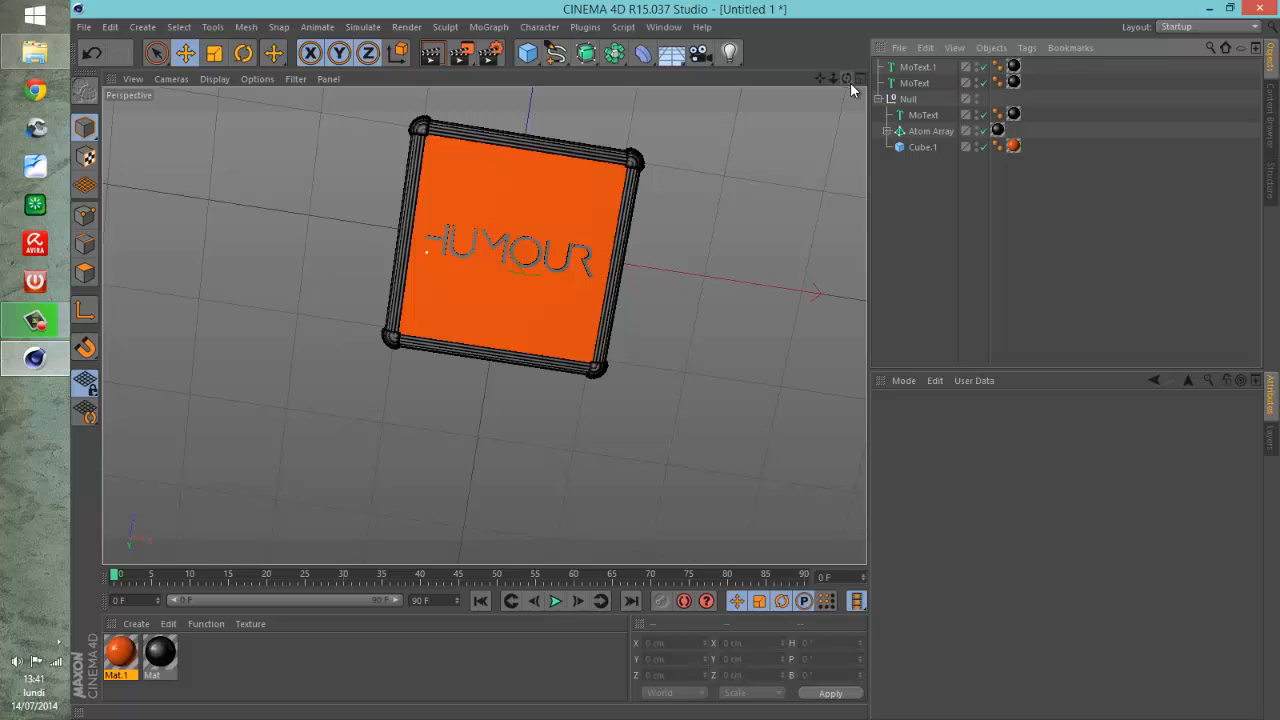
Sink the HUMOUR text slightly deeper into the cube's top face, to about Y 97 cm.
mouse_move(677, 380)
left_mouse_down("alt")
mouse_move(668, 347)
mouse_move(677, 360)
mouse_move(666, 363)
mouse_move(690, 362)
mouse_move(676, 362)
left_mouse_up("alt")
left_click_drag(843, 81, 682, 360)
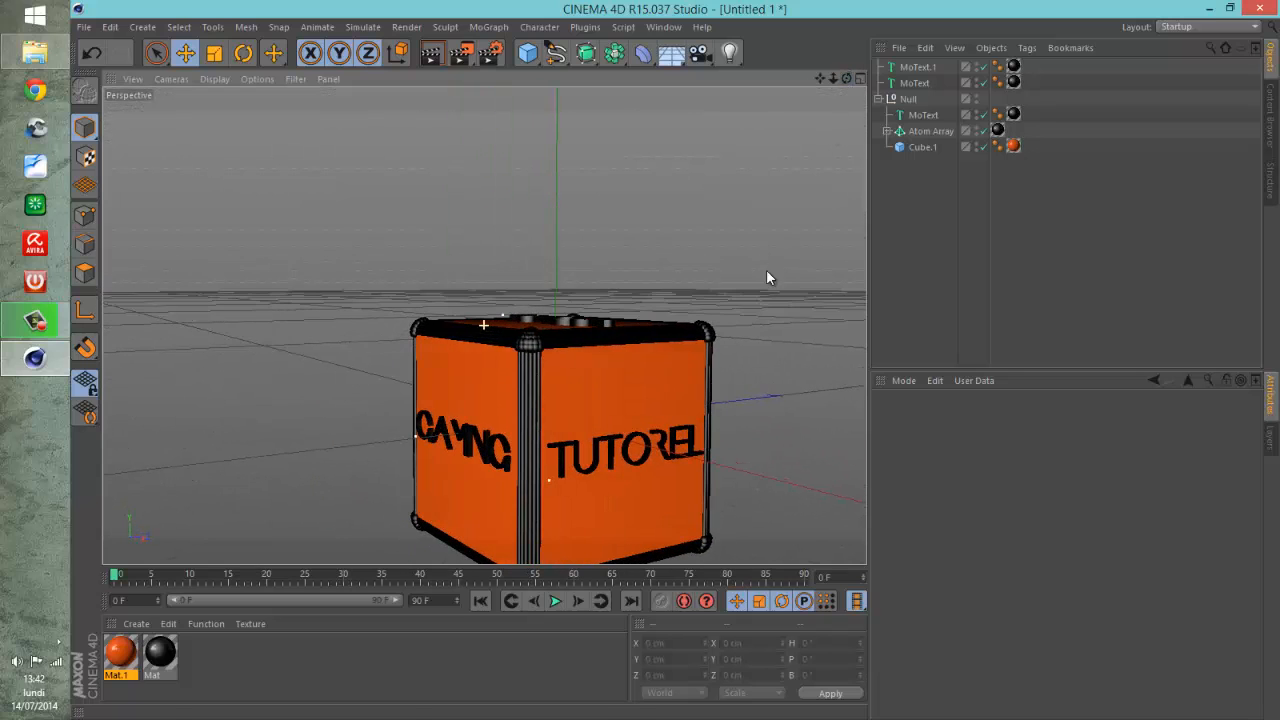
left_click(569, 318)
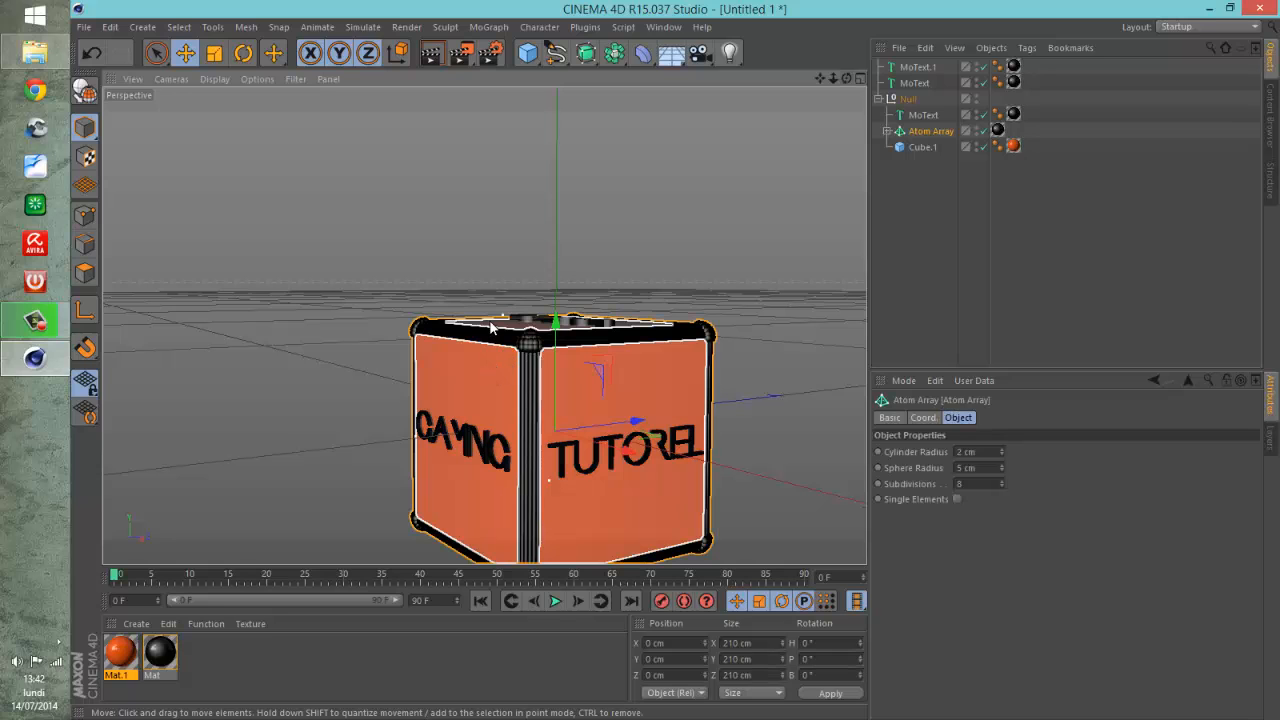
left_click(590, 325)
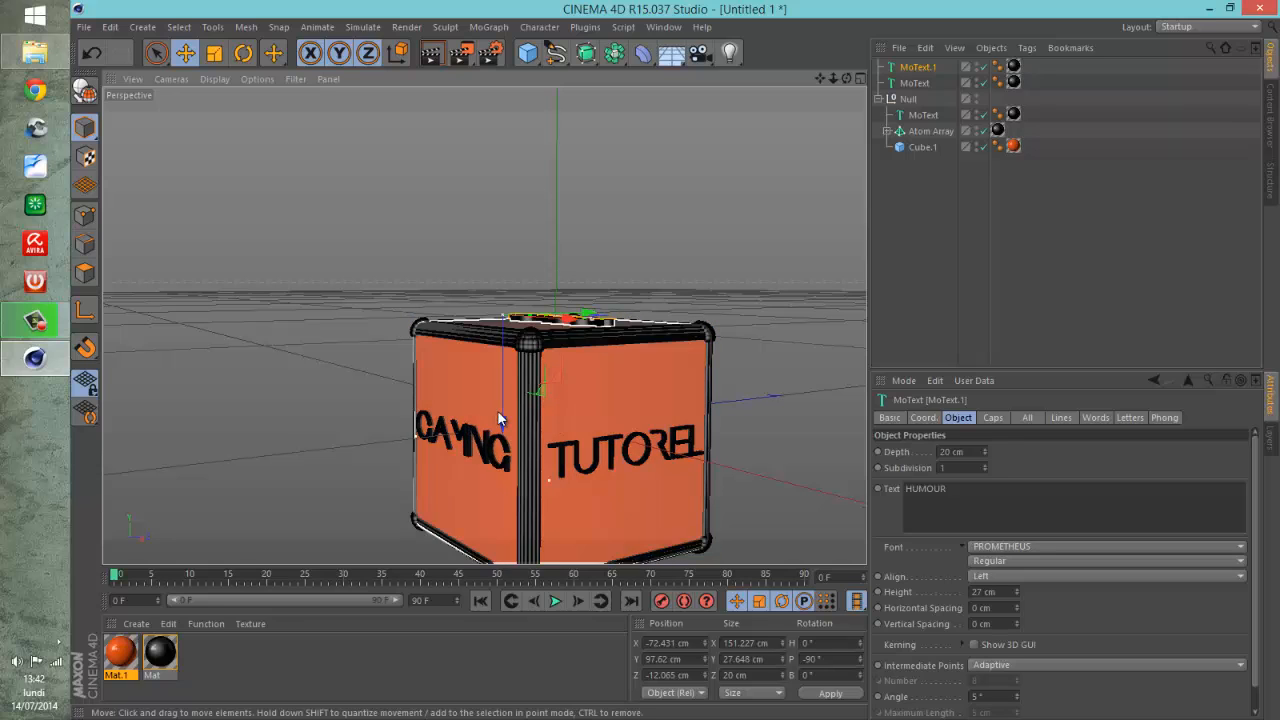
left_click_drag(502, 414, 502, 416)
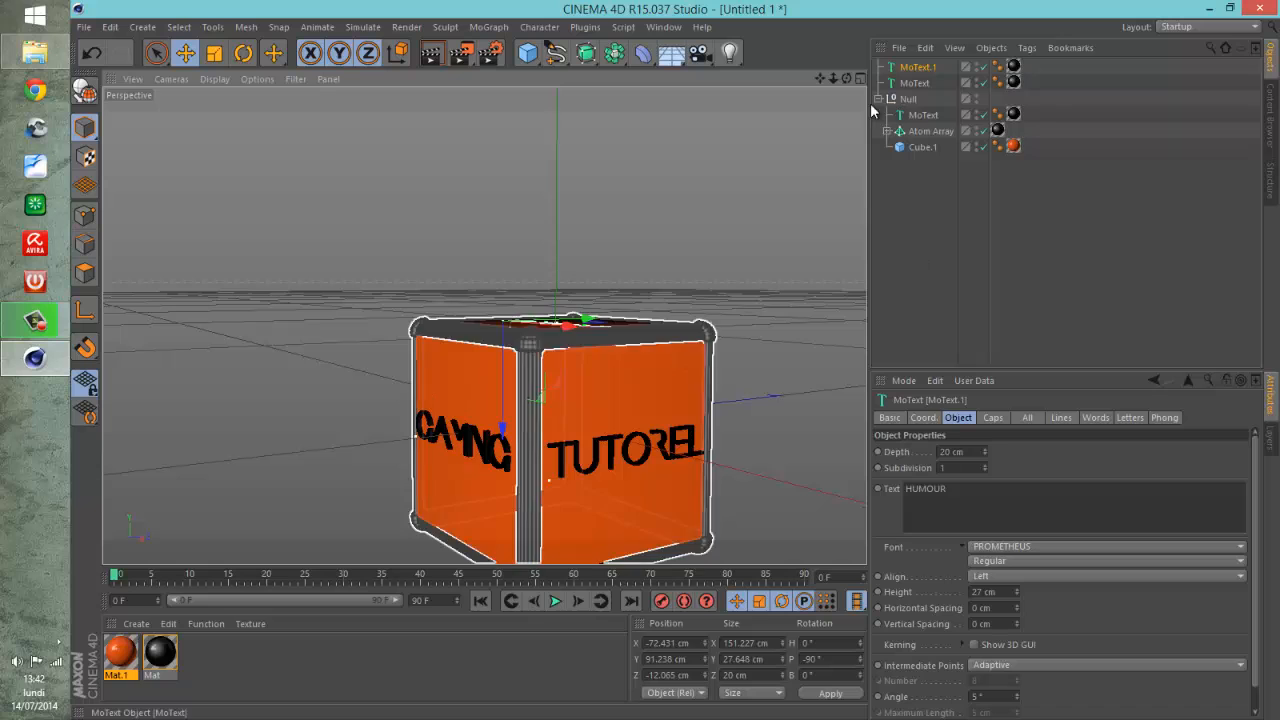
mouse_move(846, 79)
left_mouse_down()
mouse_move(686, 382)
mouse_move(677, 368)
mouse_move(830, 97)
left_mouse_up()
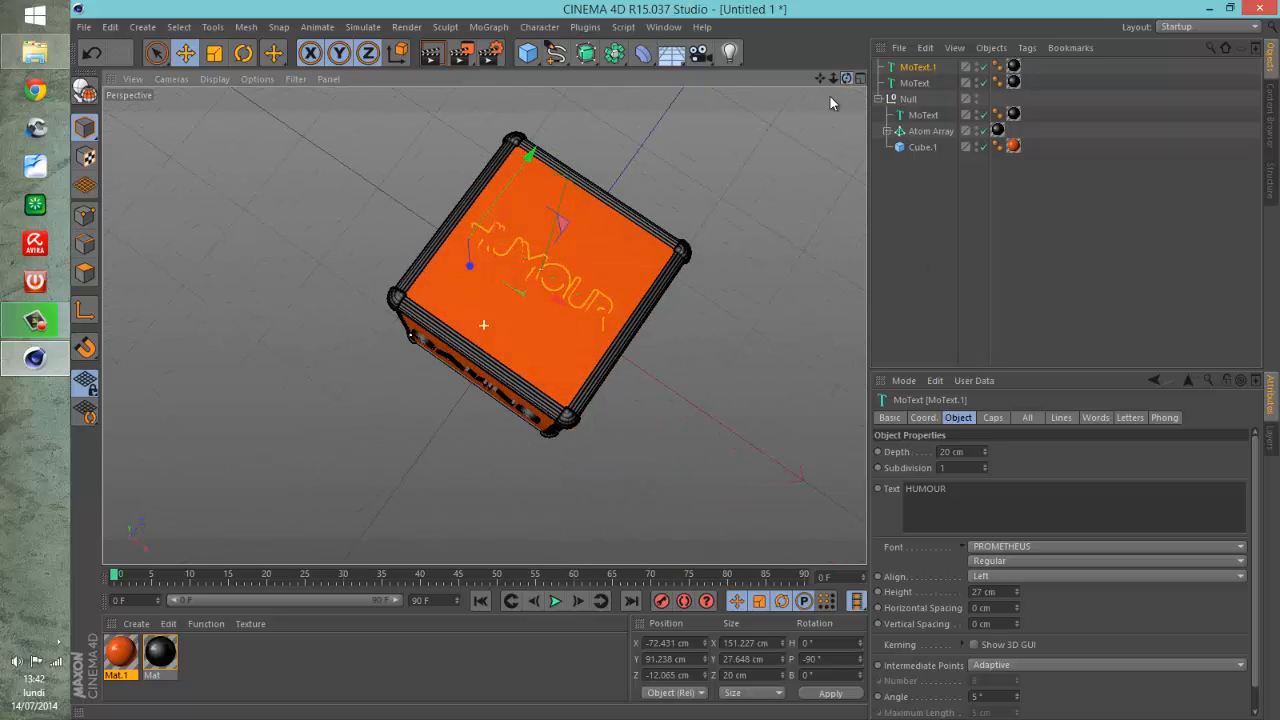
left_click_drag(477, 272, 471, 269)
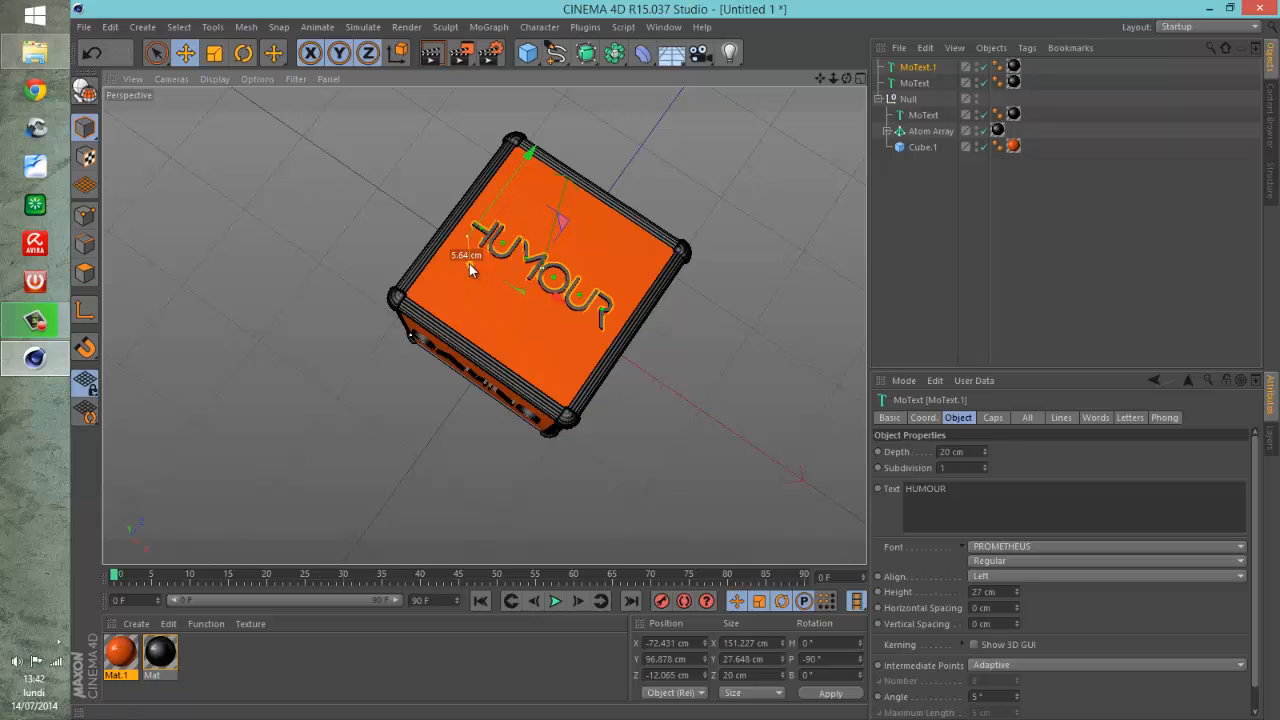
Add a fourth MoText object for the cube's underside and set its text to CHANNEL.
left_click_drag(846, 78, 756, 207)
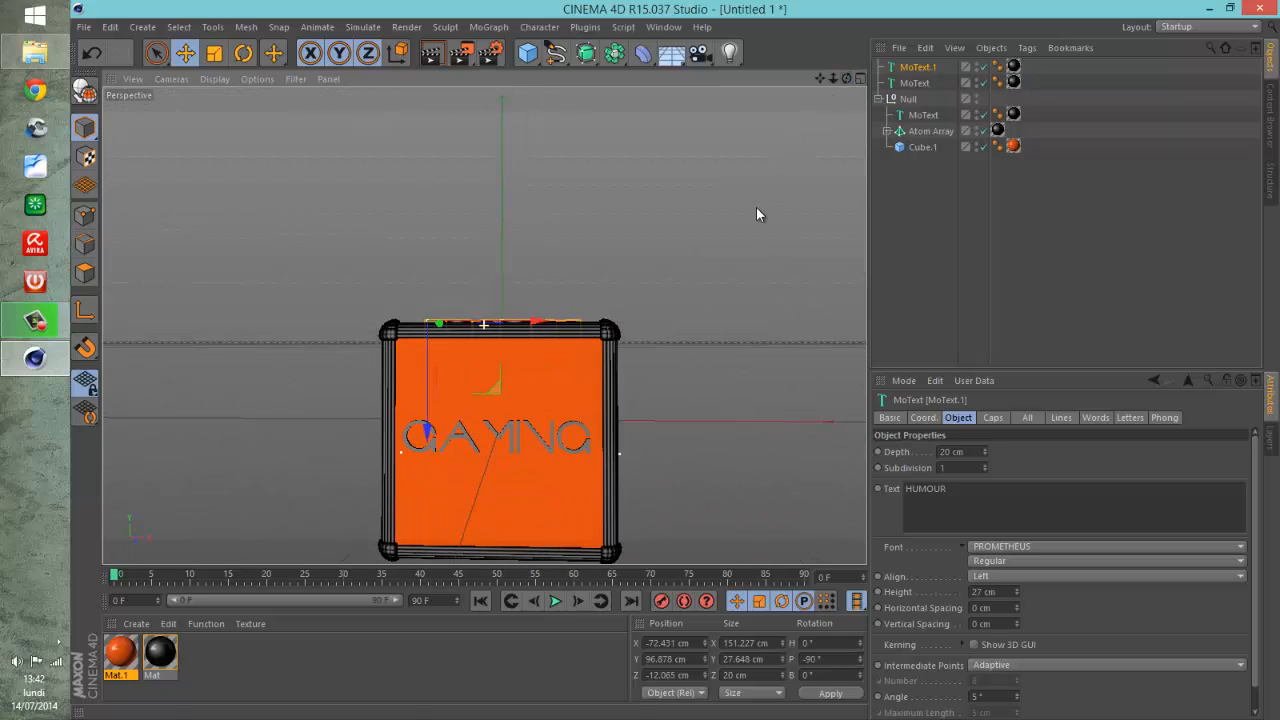
scroll(756, 208, "down", 1)
left_click_drag(846, 79, 674, 358)
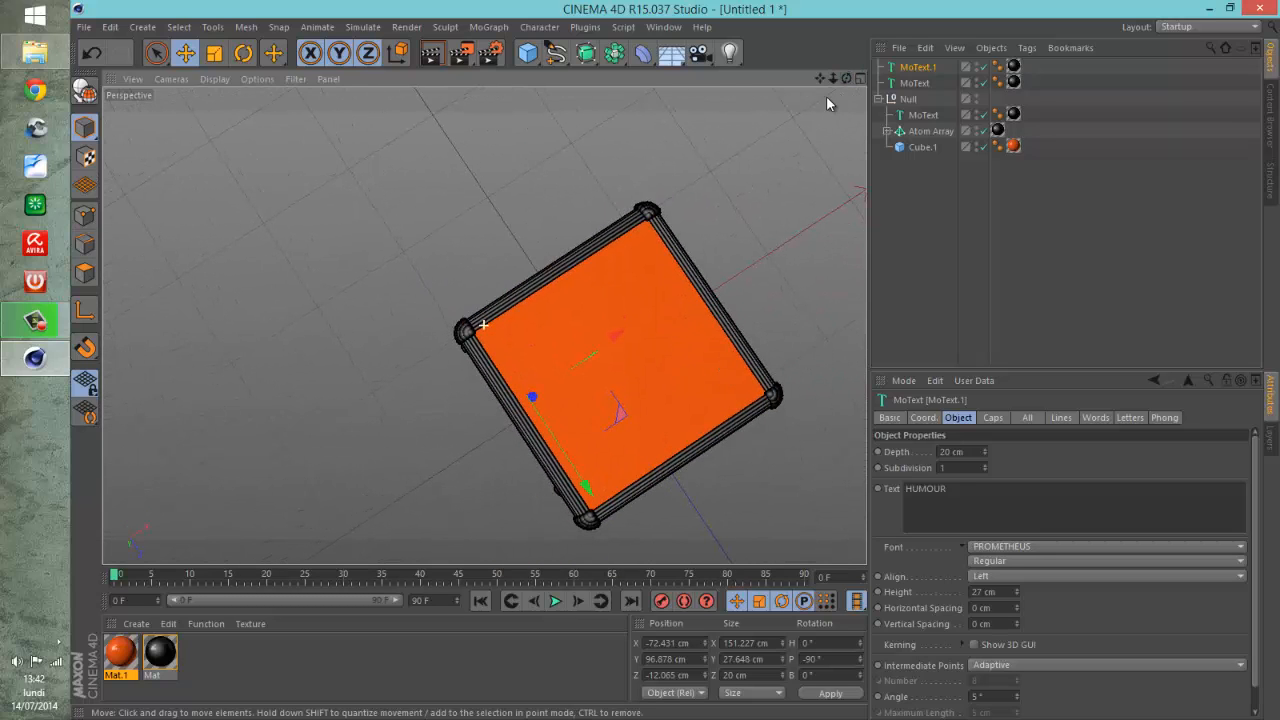
left_click_drag(819, 78, 640, 370)
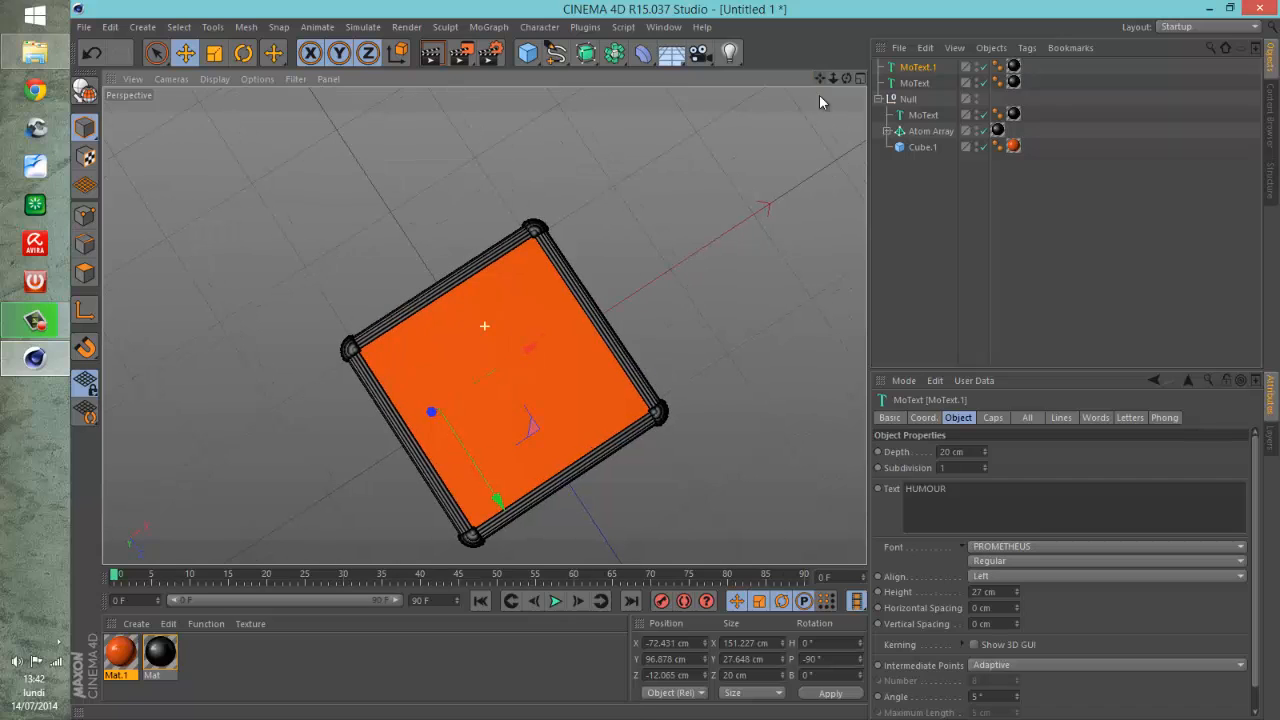
left_click_drag(846, 78, 676, 360)
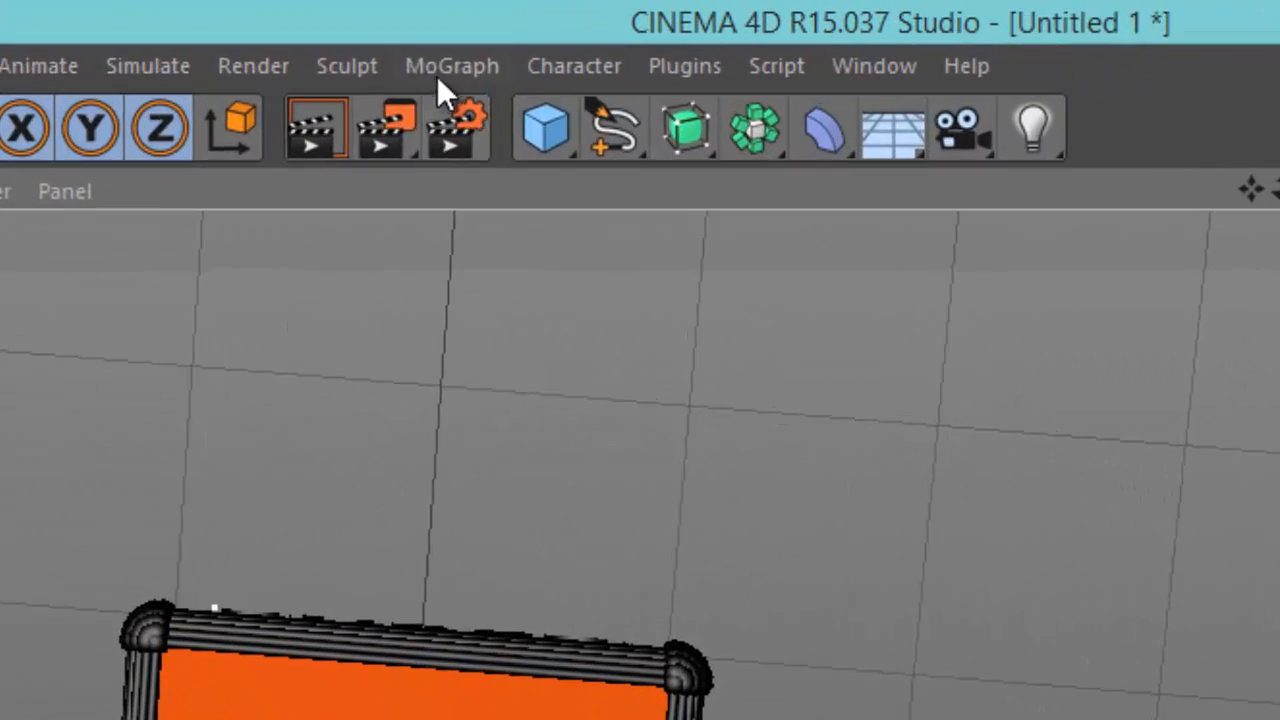
left_click(445, 70)
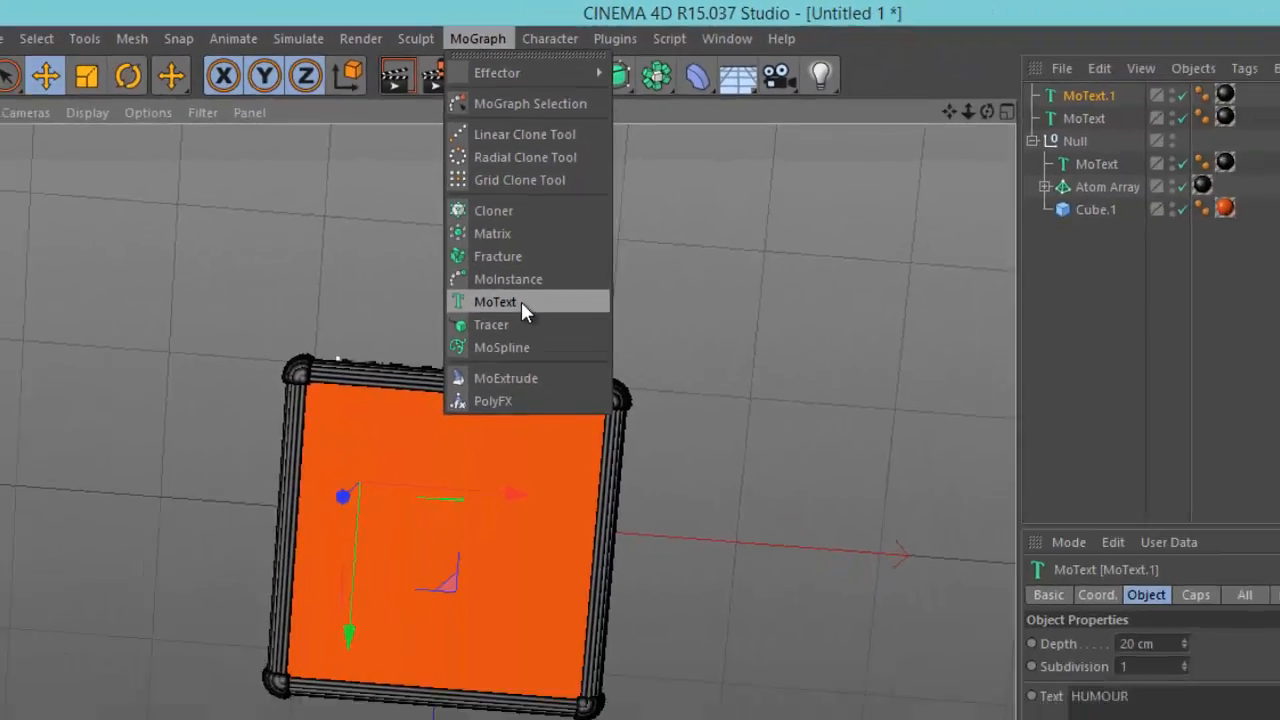
left_click(500, 451)
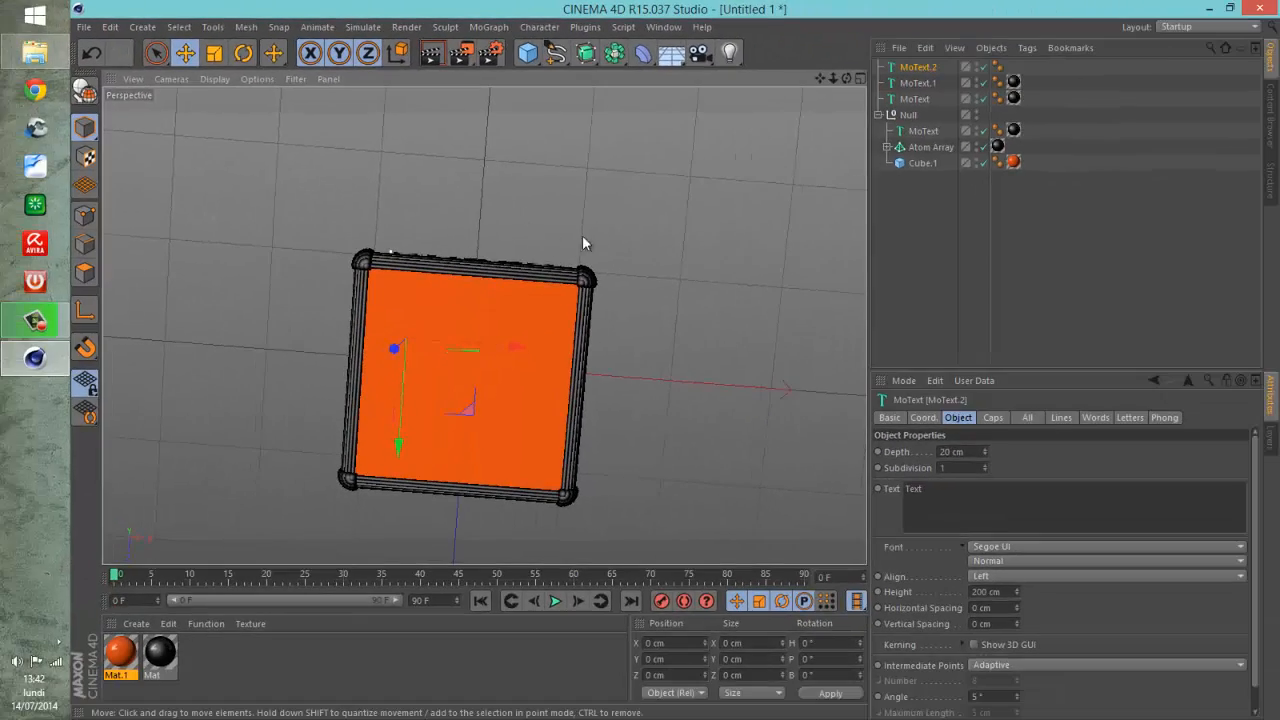
double_click(958, 496)
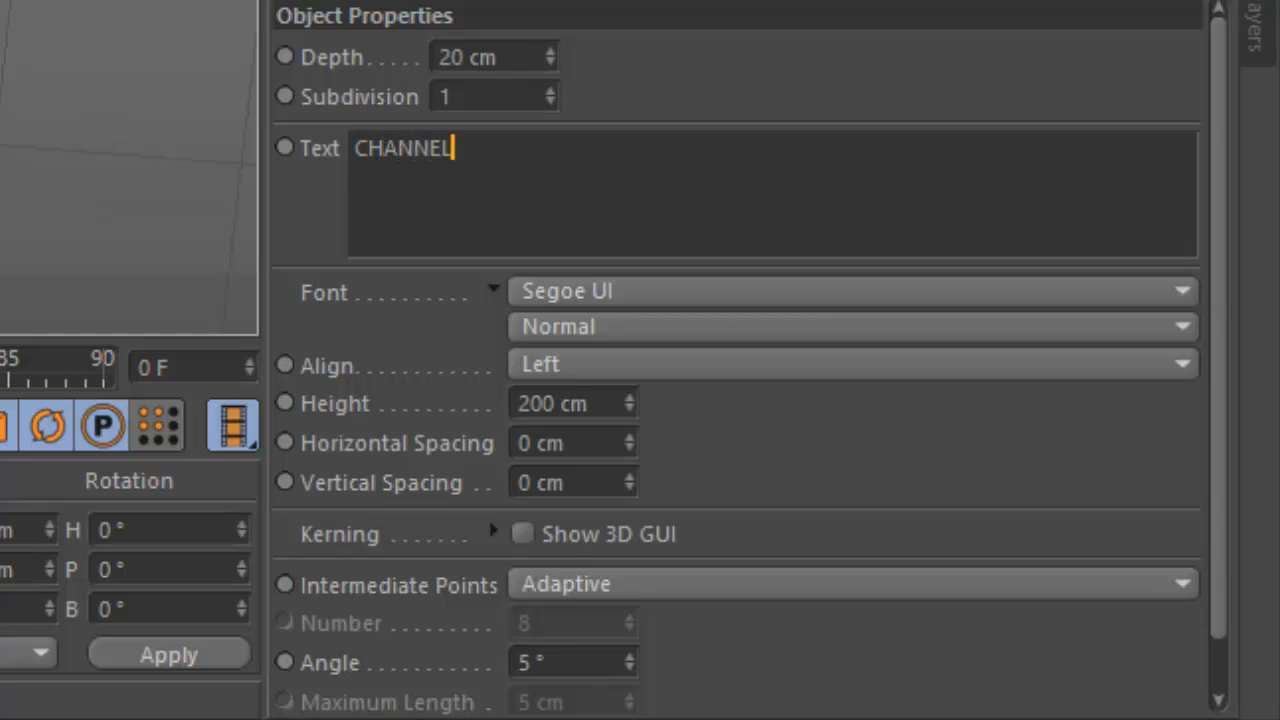
Set the CHANNEL text's height to 27 cm and give it the same font as the other texts.
left_click(577, 404)
key("BackSpace")
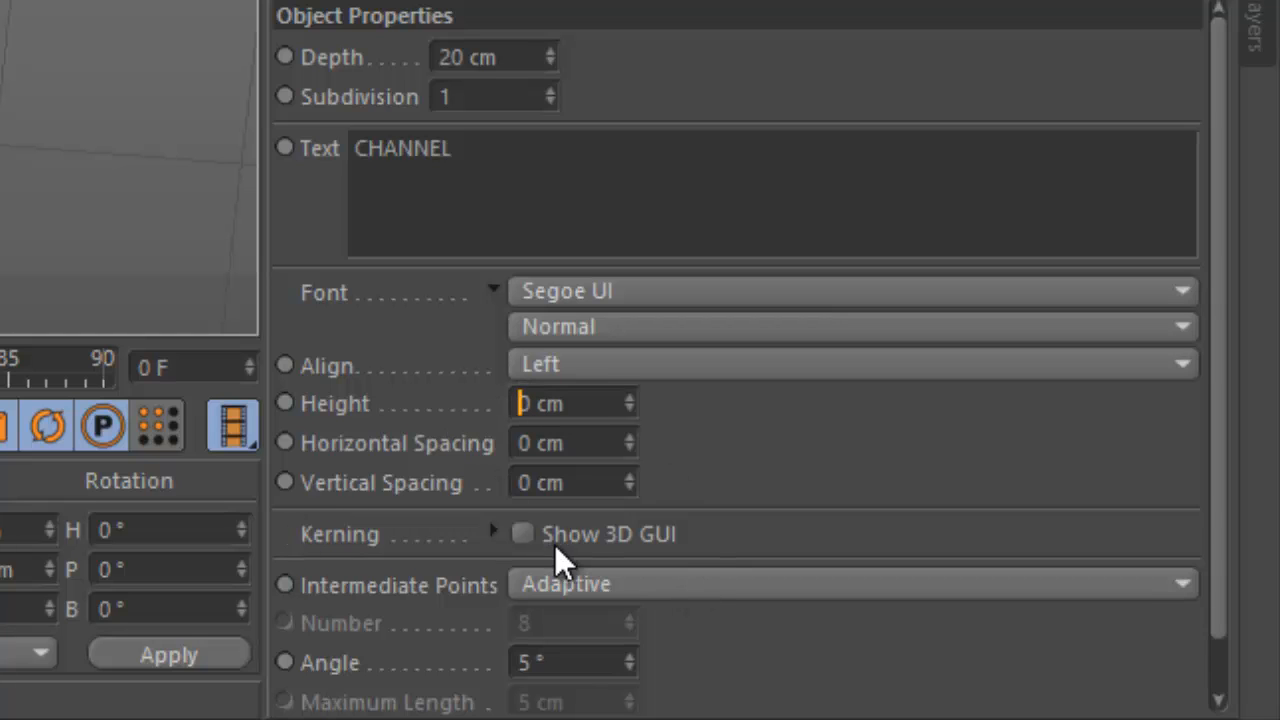
type("27")
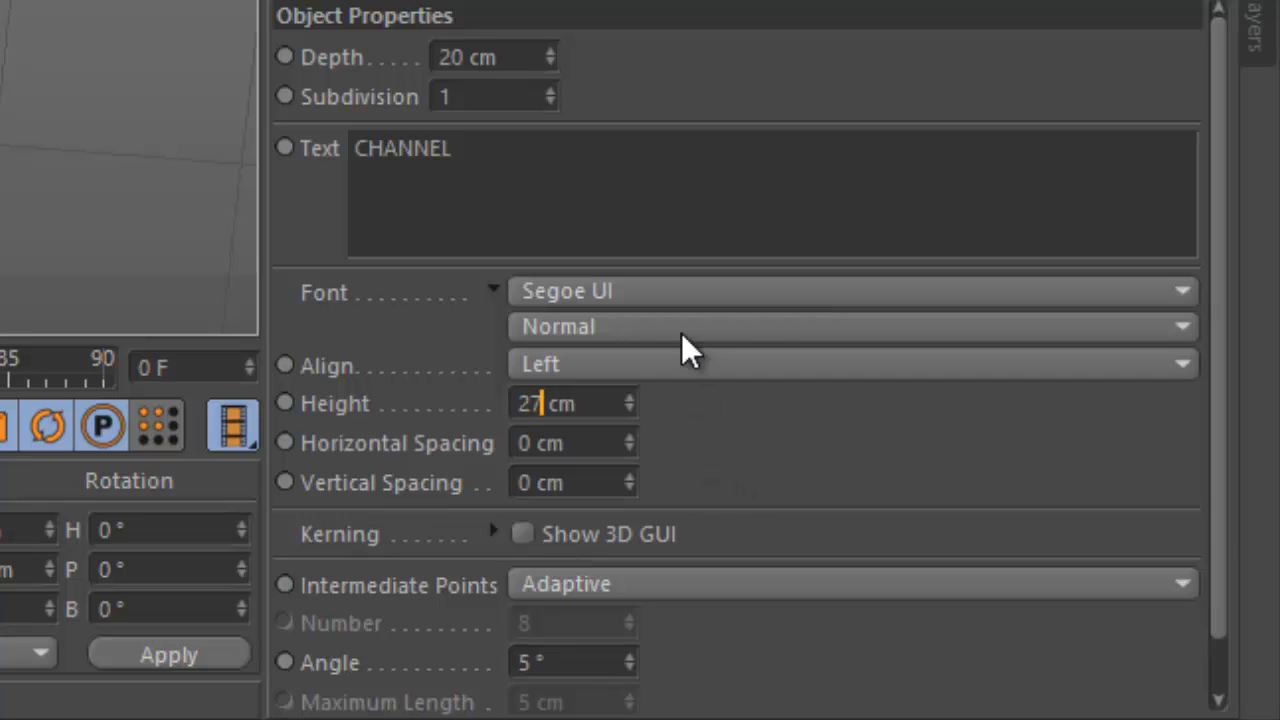
key("Return")
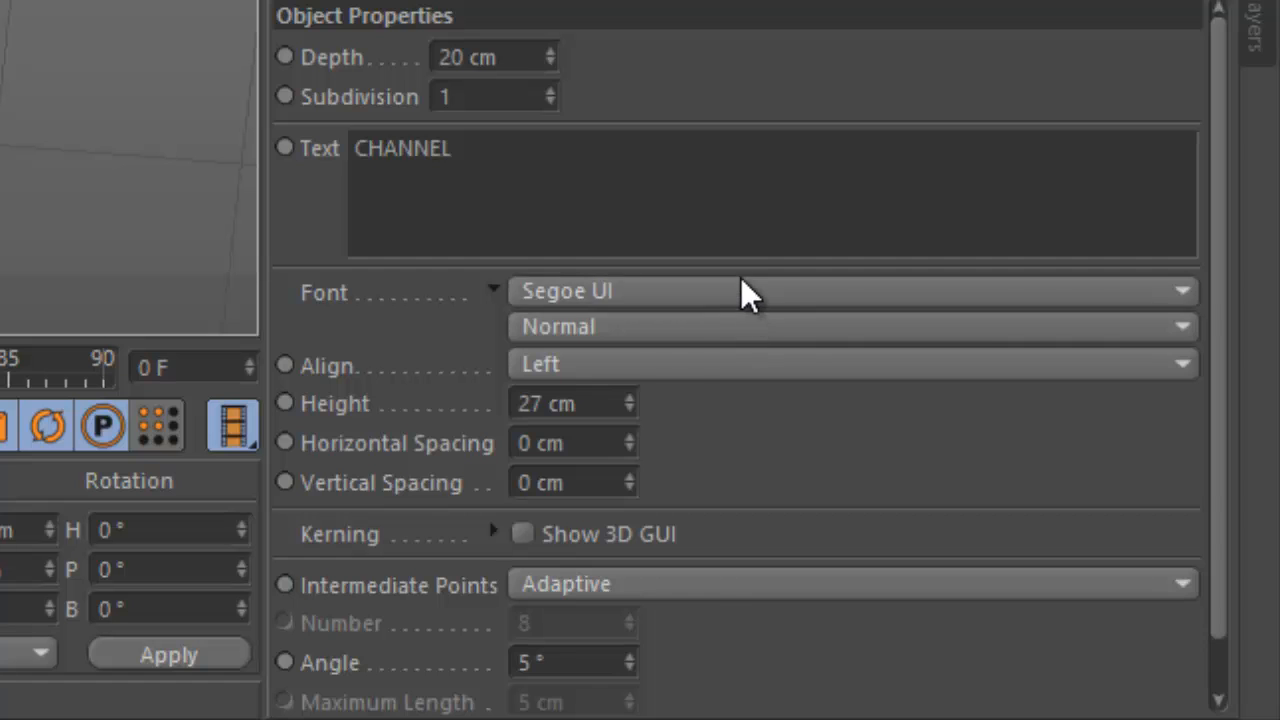
left_click(749, 291)
left_click(742, 40)
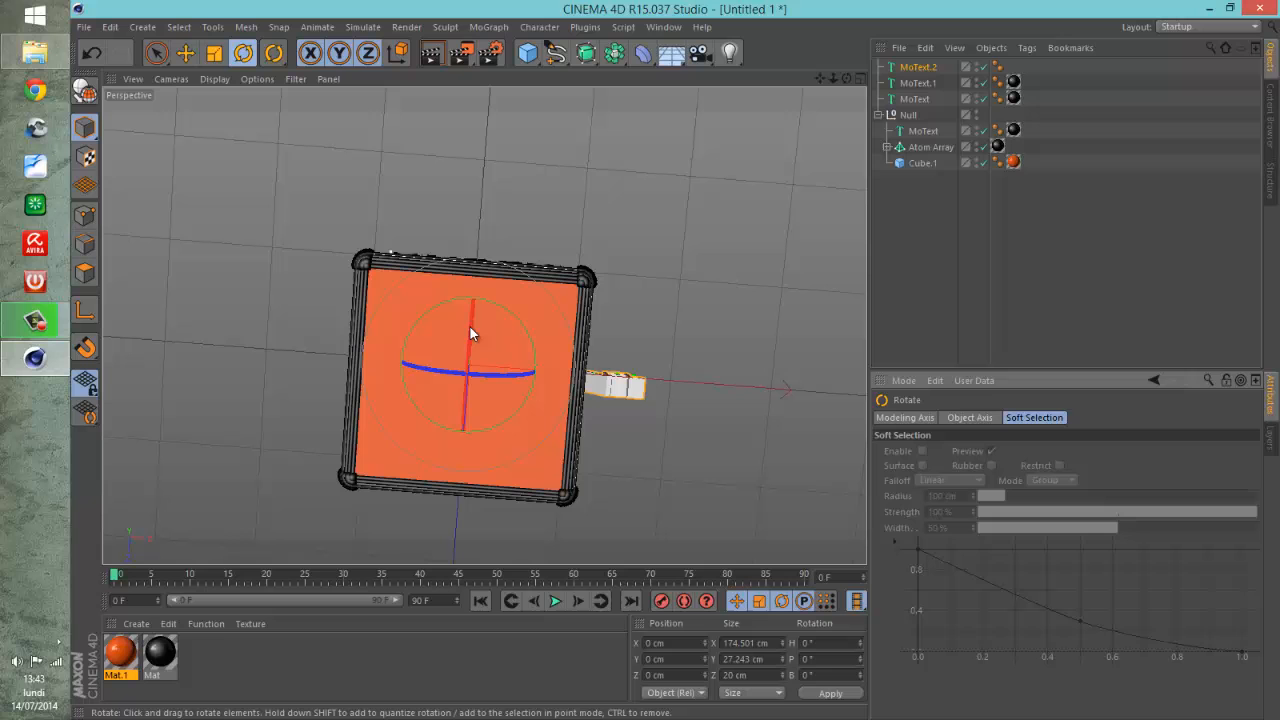
Rotate the CHANNEL text to a pitch of 90° so it lies parallel to the cube's underside.
left_click_drag(470, 328, 451, 457)
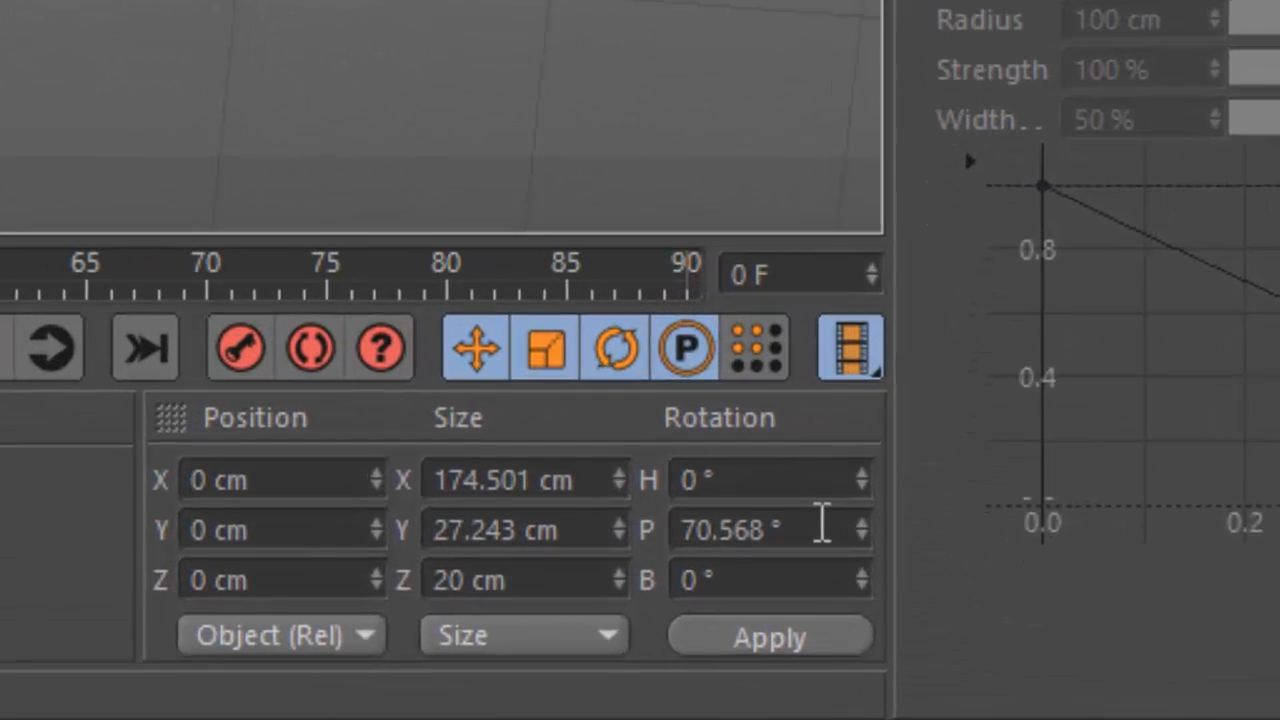
left_click(821, 522)
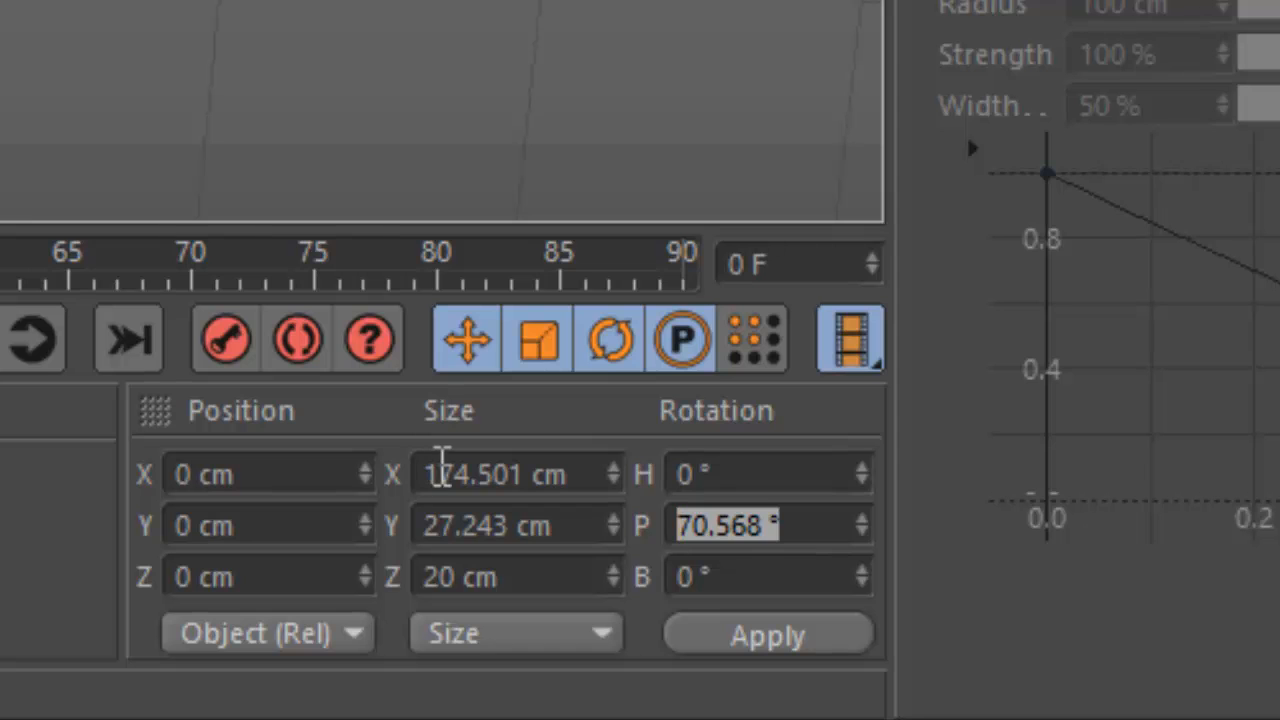
type("90")
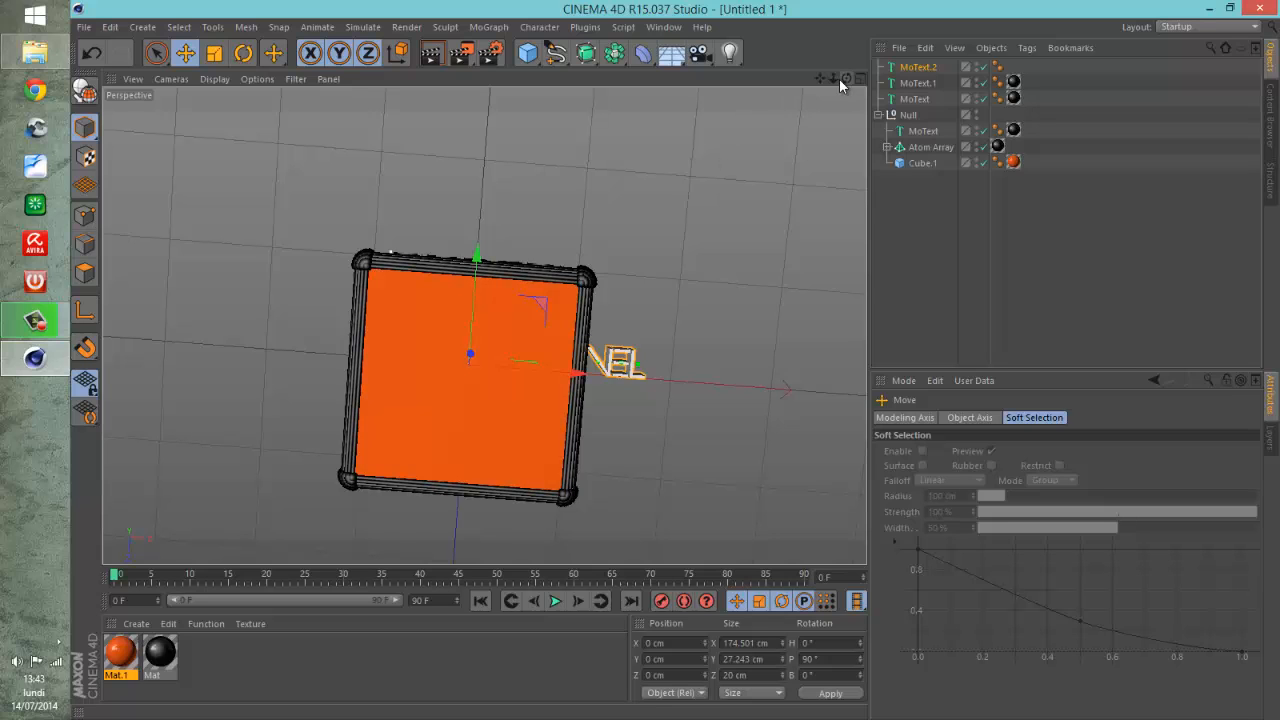
left_click_drag(845, 79, 617, 256)
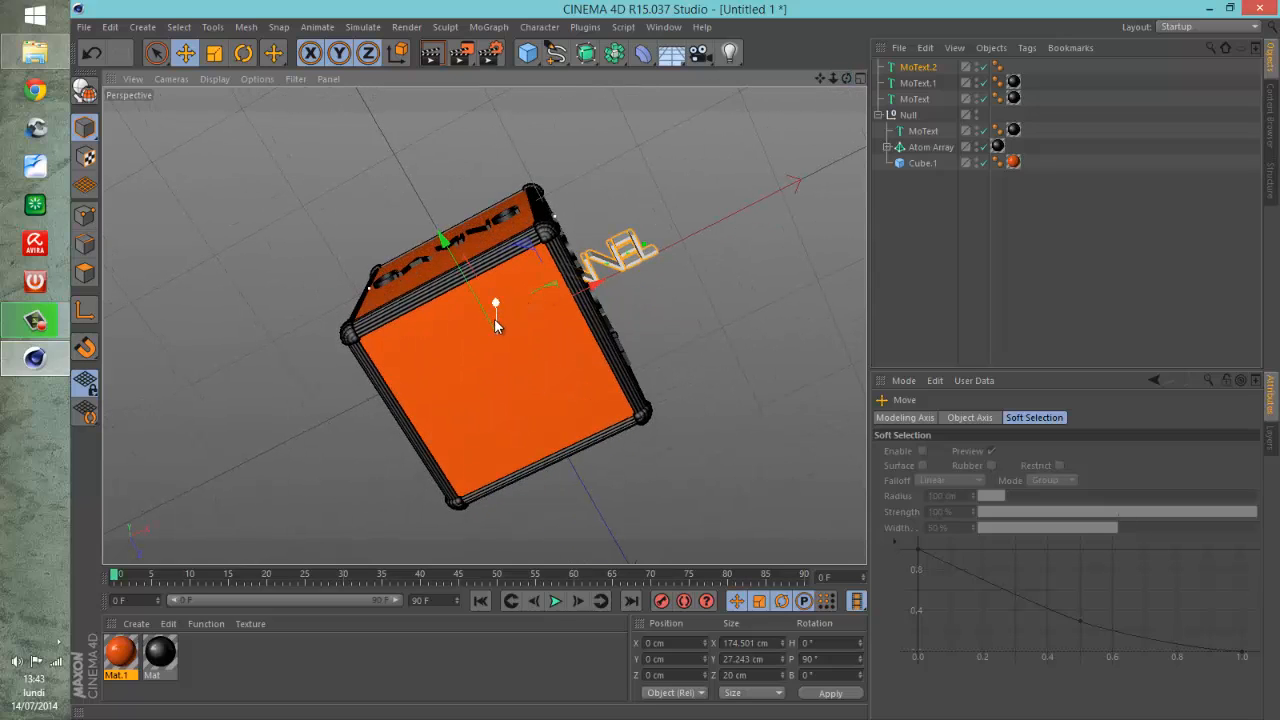
Move the CHANNEL text onto the cube's underside, at about X -88.6 cm and Y -112 cm.
left_click_drag(494, 318, 490, 350)
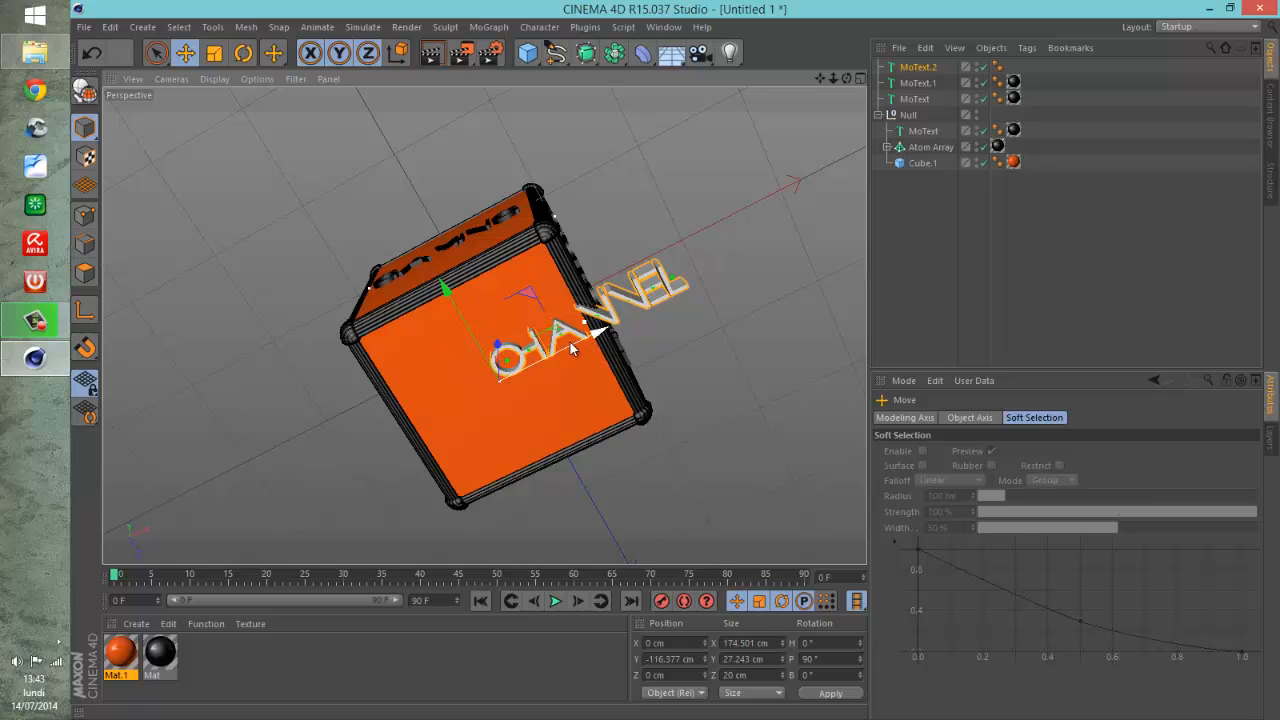
left_click_drag(574, 350, 507, 380)
left_click_drag(843, 78, 657, 180)
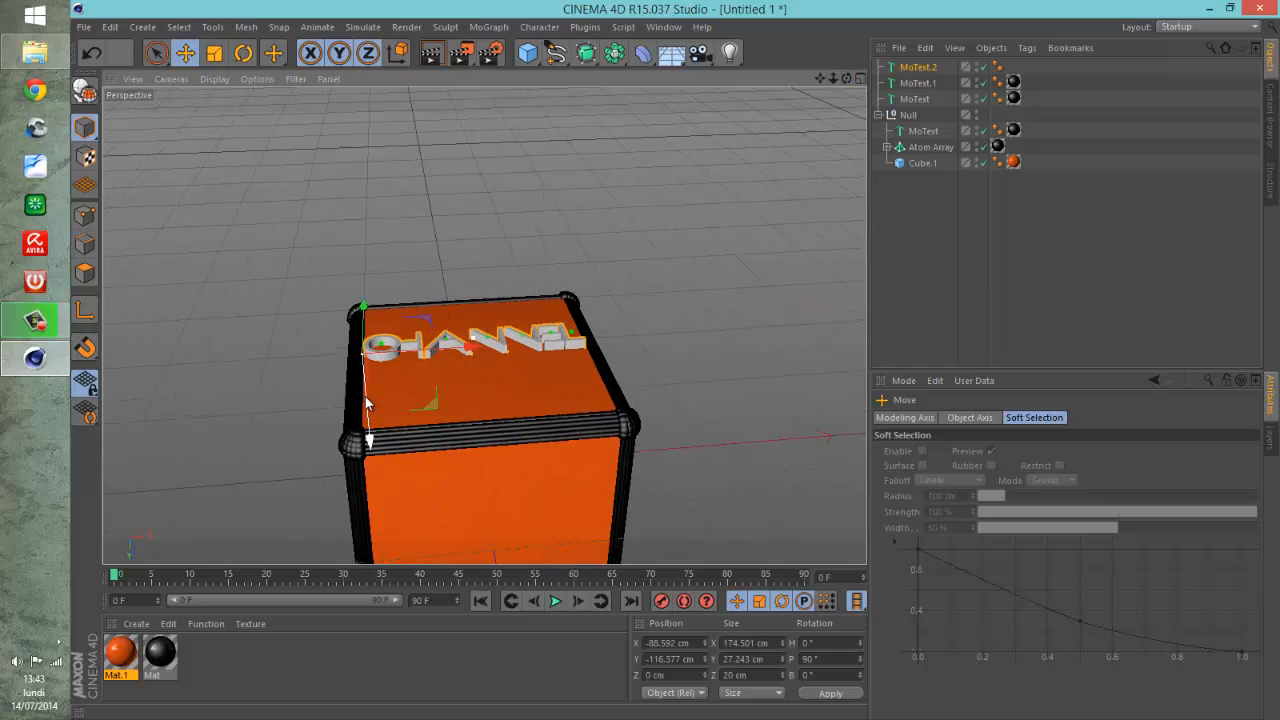
left_click_drag(366, 403, 369, 399)
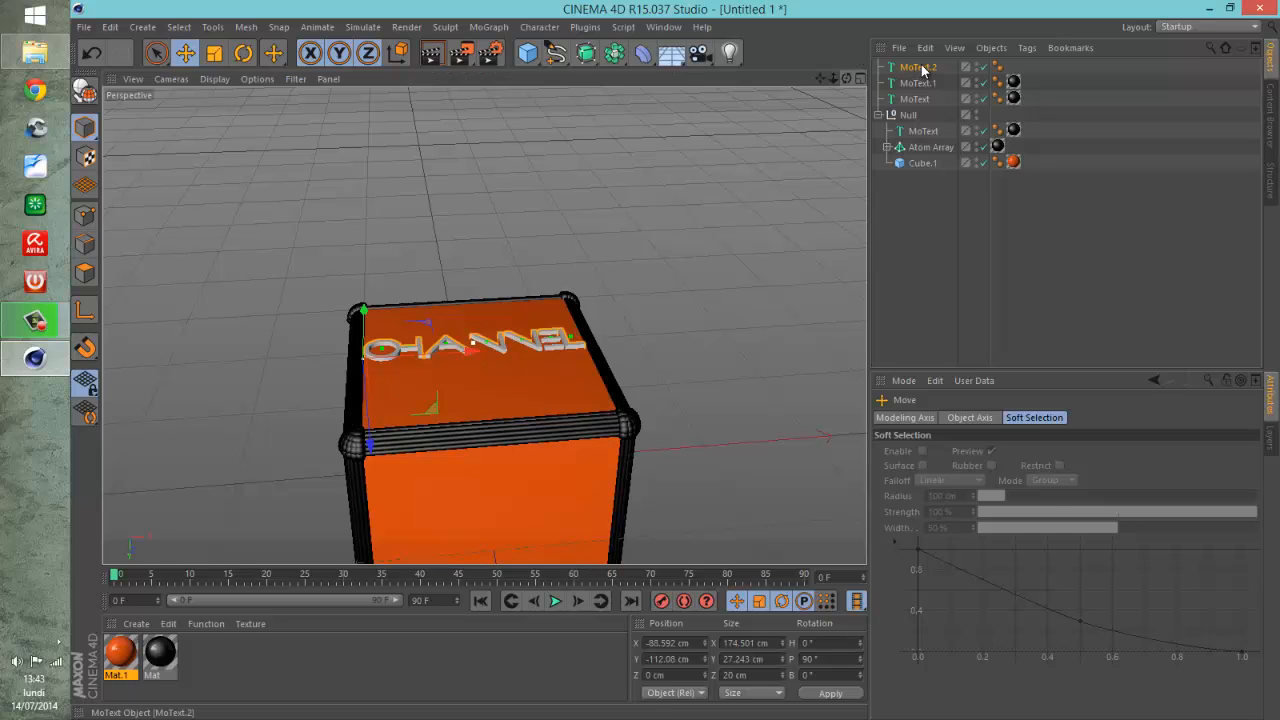
Reduce the CHANNEL text's height to 25 cm.
left_click(922, 68)
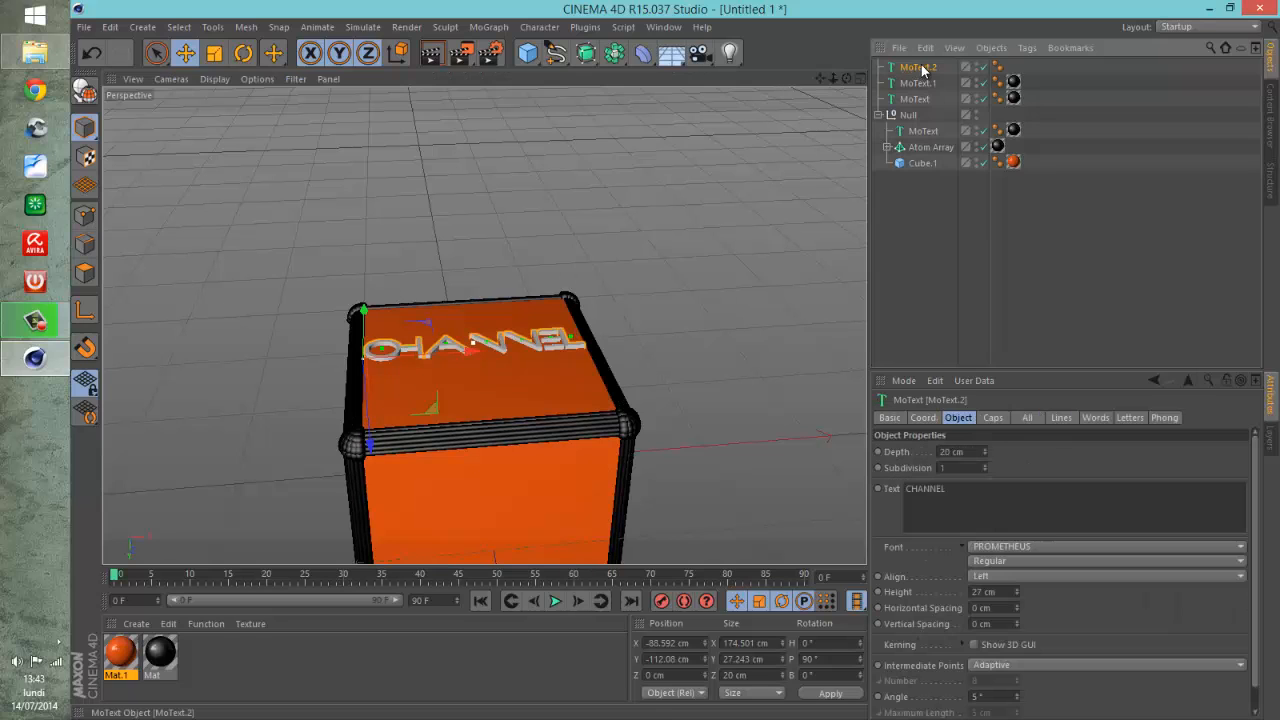
left_click(982, 592)
key("Delete")
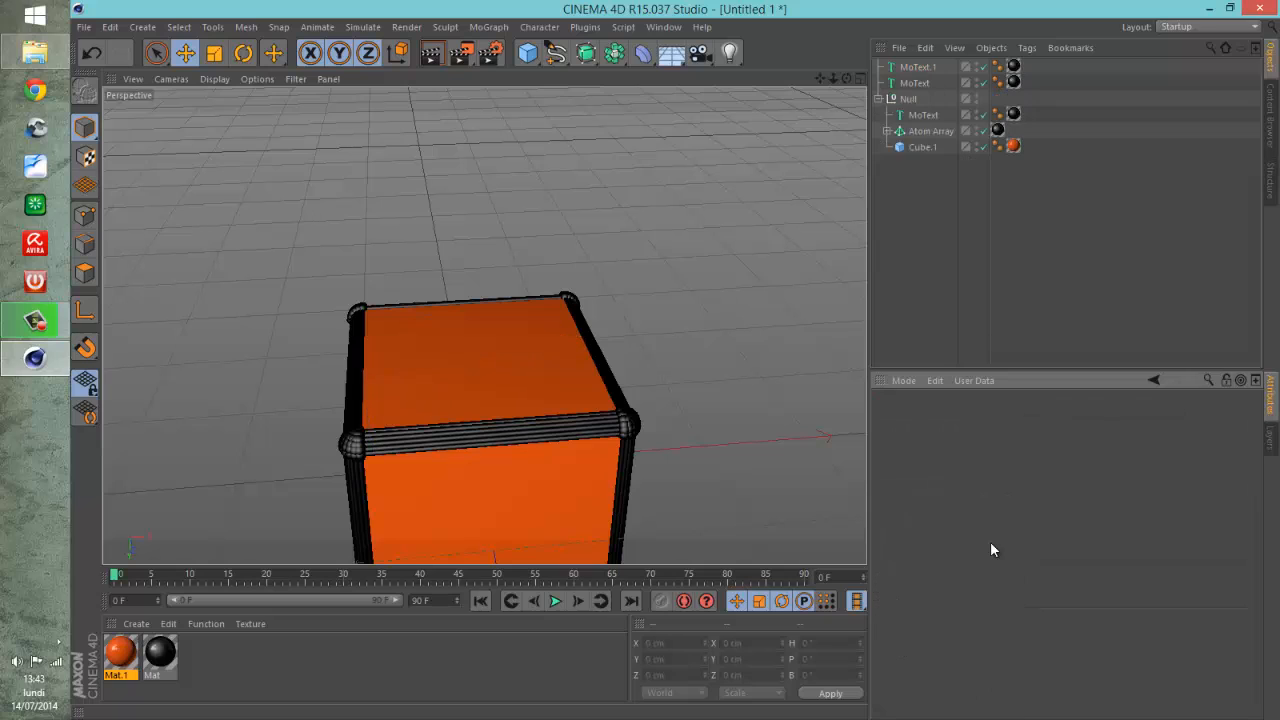
key("ctrl+z")
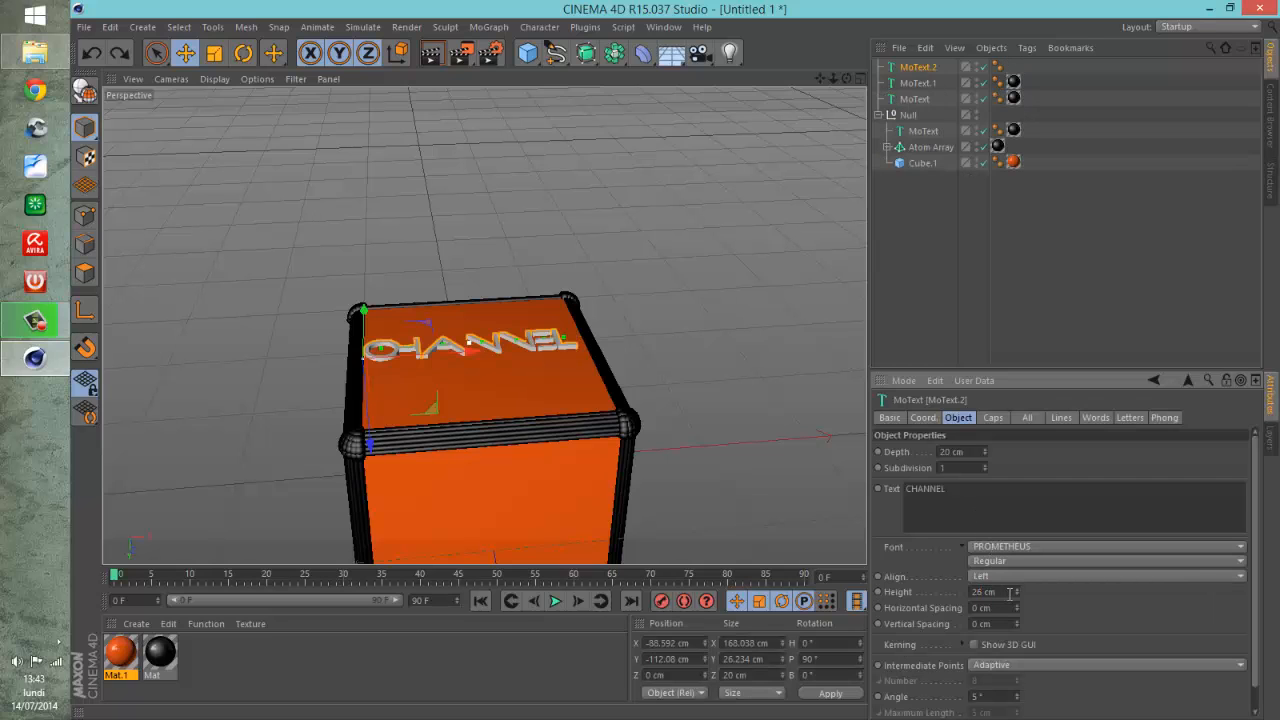
key("Return")
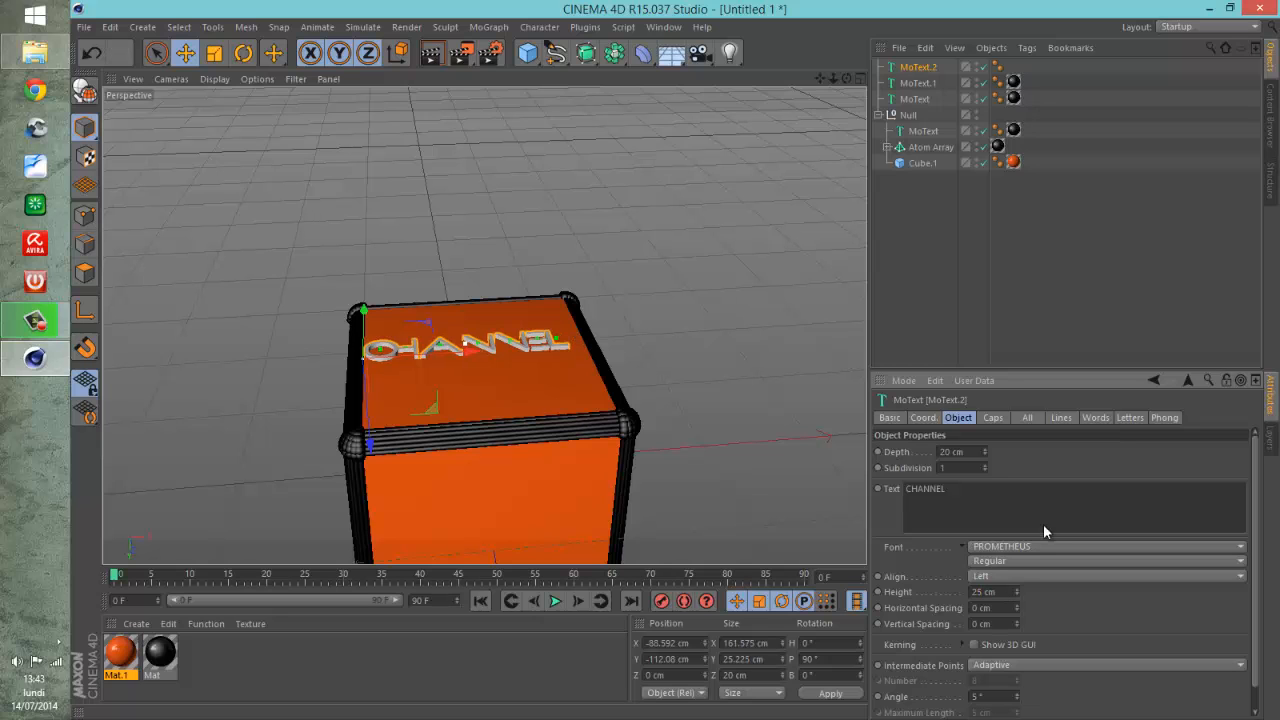
Centre the CHANNEL text sideways on the cube's underside and apply the black Mat material to it.
left_click_drag(847, 79, 591, 368)
left_click_drag(466, 371, 482, 374)
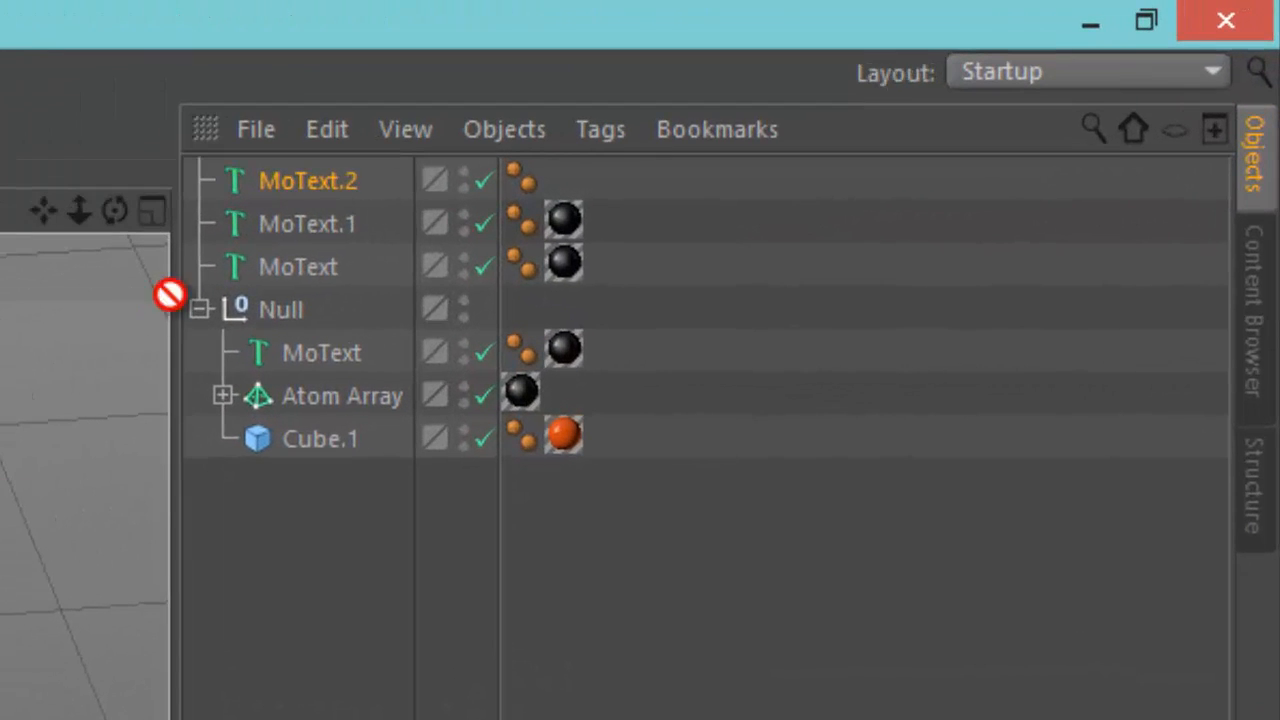
left_click_drag(634, 171, 724, 109)
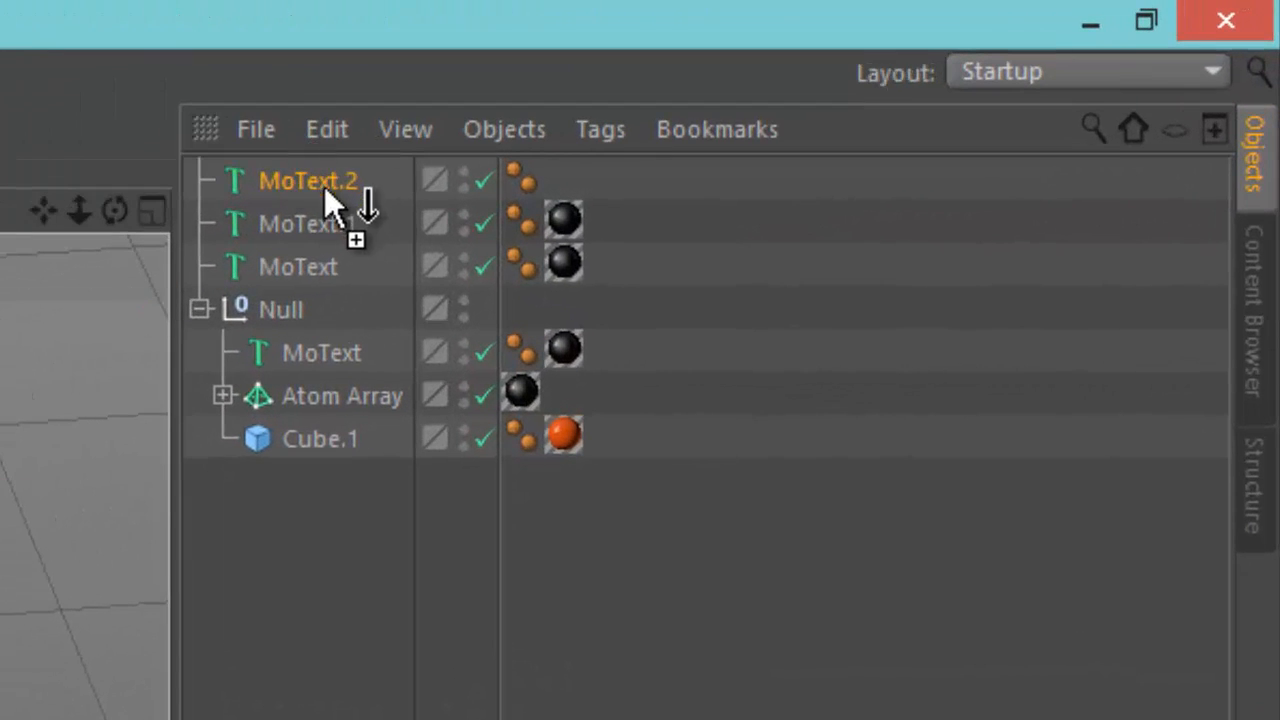
left_click_drag(320, 178, 312, 192)
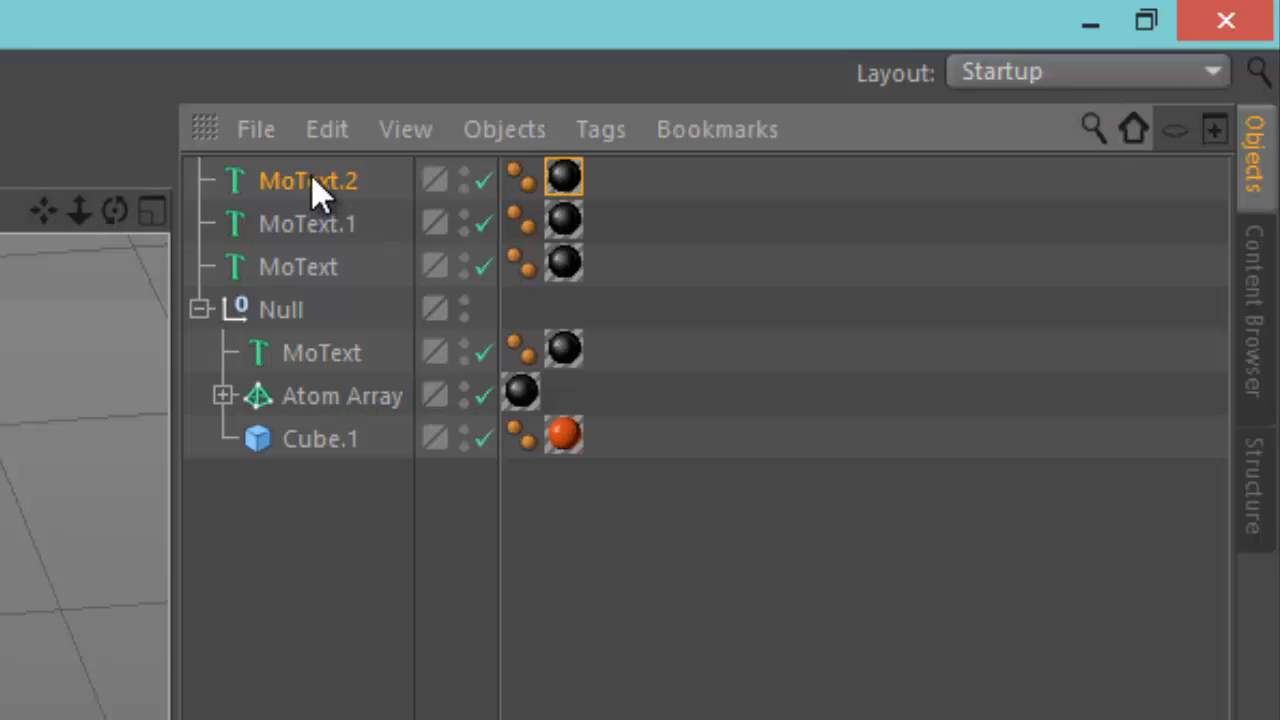
Put the three loose MoText objects into the Null and shift them together along Z to about -28.7 cm.
left_click(300, 268, "shift")
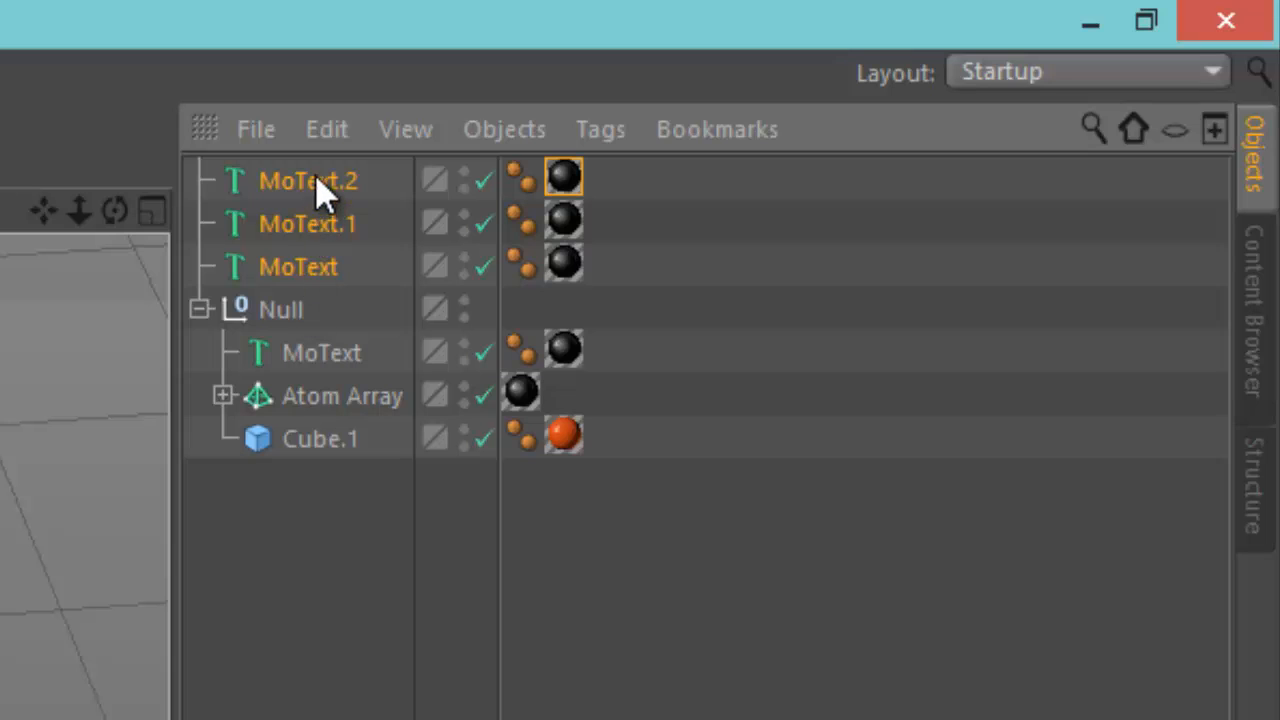
left_click_drag(315, 177, 286, 312)
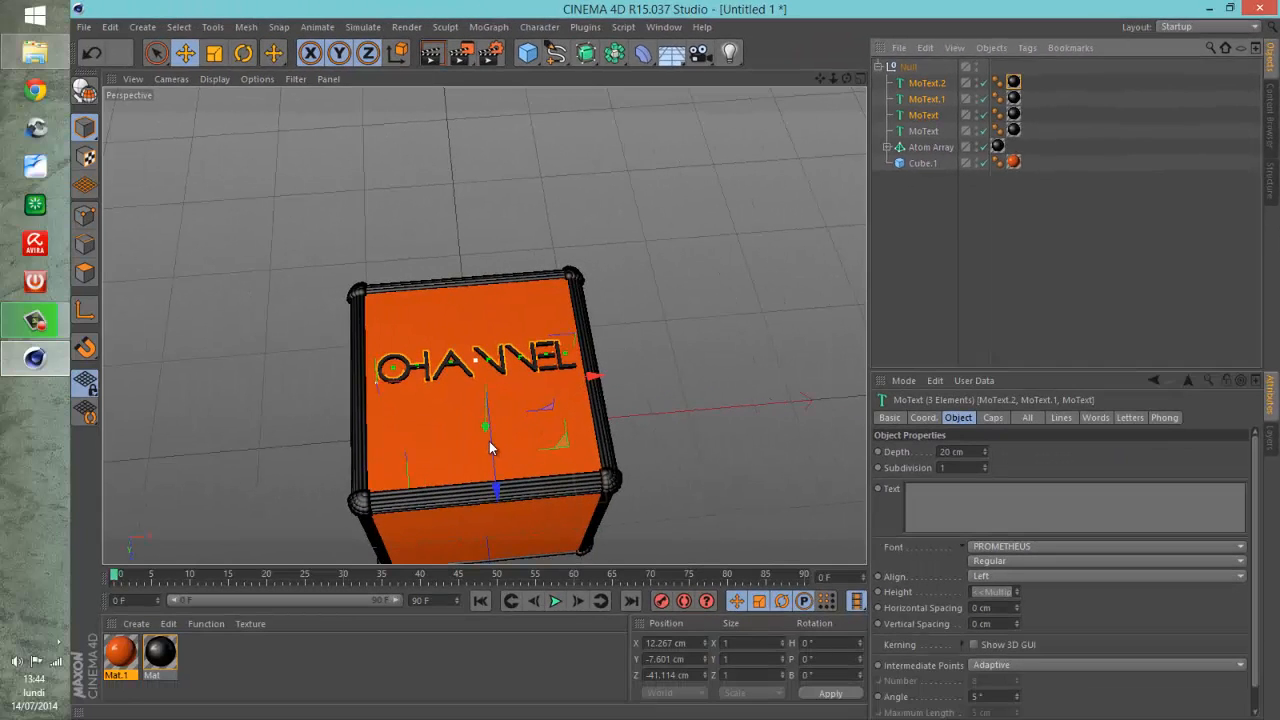
left_click_drag(495, 488, 503, 458)
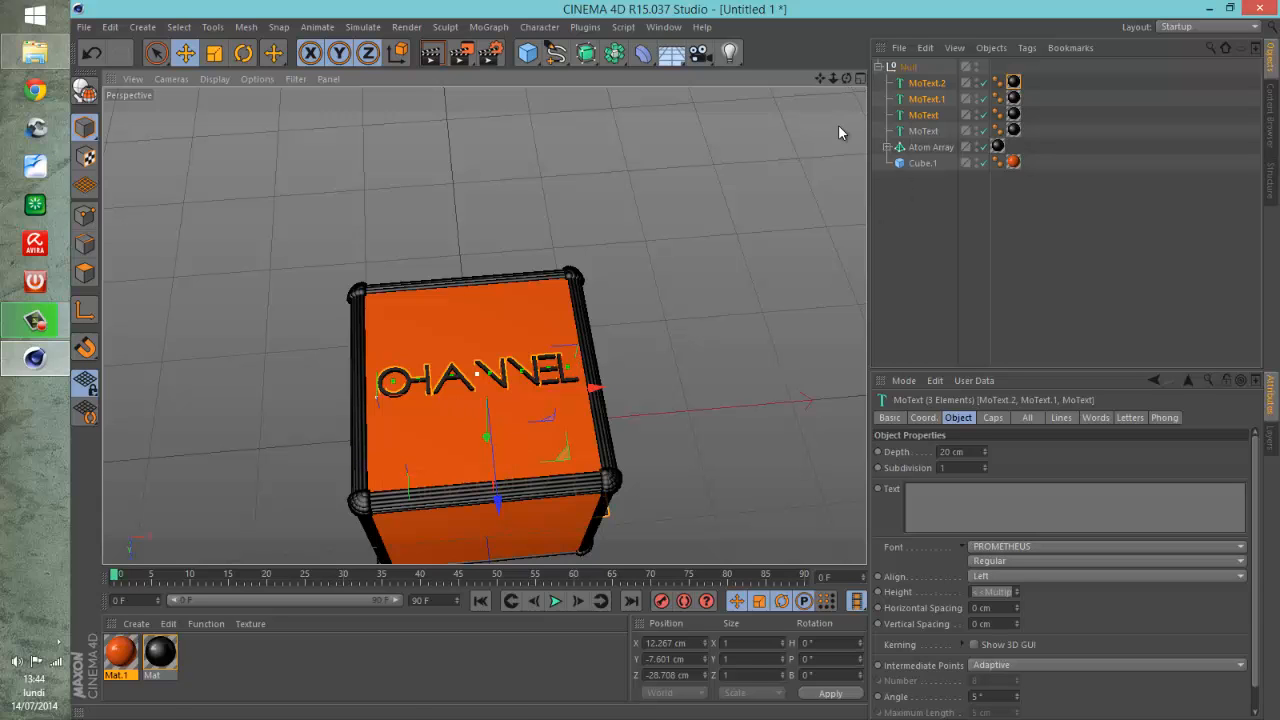
Select the Null that holds the cube, frame and texts, and collapse its hierarchy.
left_click_drag(846, 78, 673, 367)
mouse_move(674, 361)
left_mouse_down("alt")
mouse_move(653, 361)
mouse_move(686, 366)
mouse_move(676, 379)
mouse_move(717, 378)
mouse_move(676, 360)
left_mouse_up("alt")
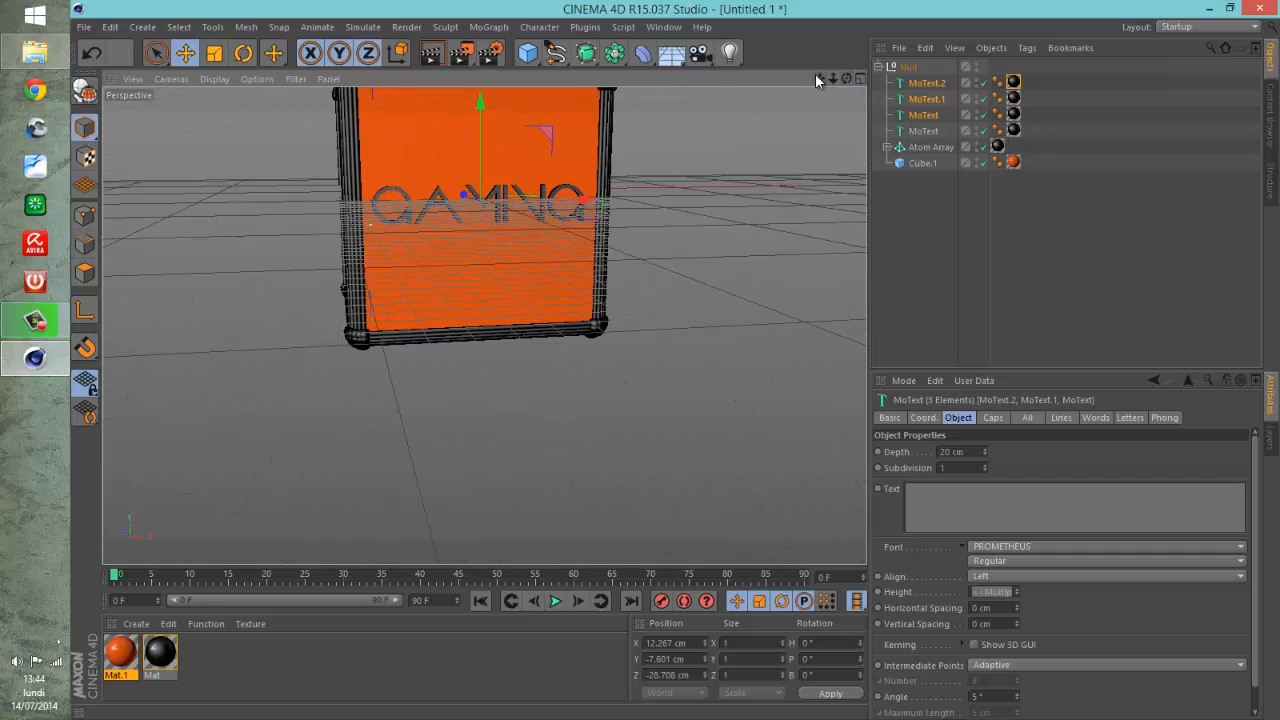
left_click_drag(815, 73, 674, 365)
left_click_drag(849, 75, 675, 357)
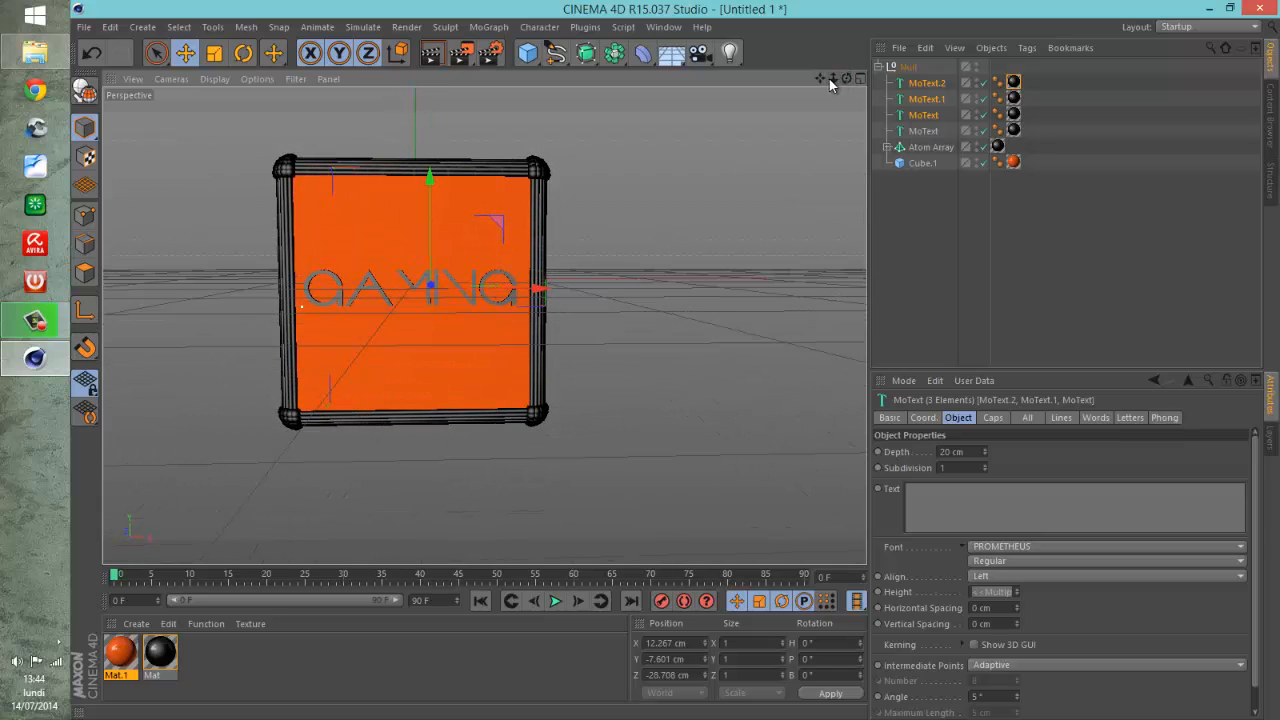
left_click_drag(820, 78, 677, 364)
mouse_move(845, 88)
left_mouse_down()
mouse_move(674, 363)
mouse_move(846, 80)
left_mouse_up()
left_click(907, 67)
left_click(878, 67)
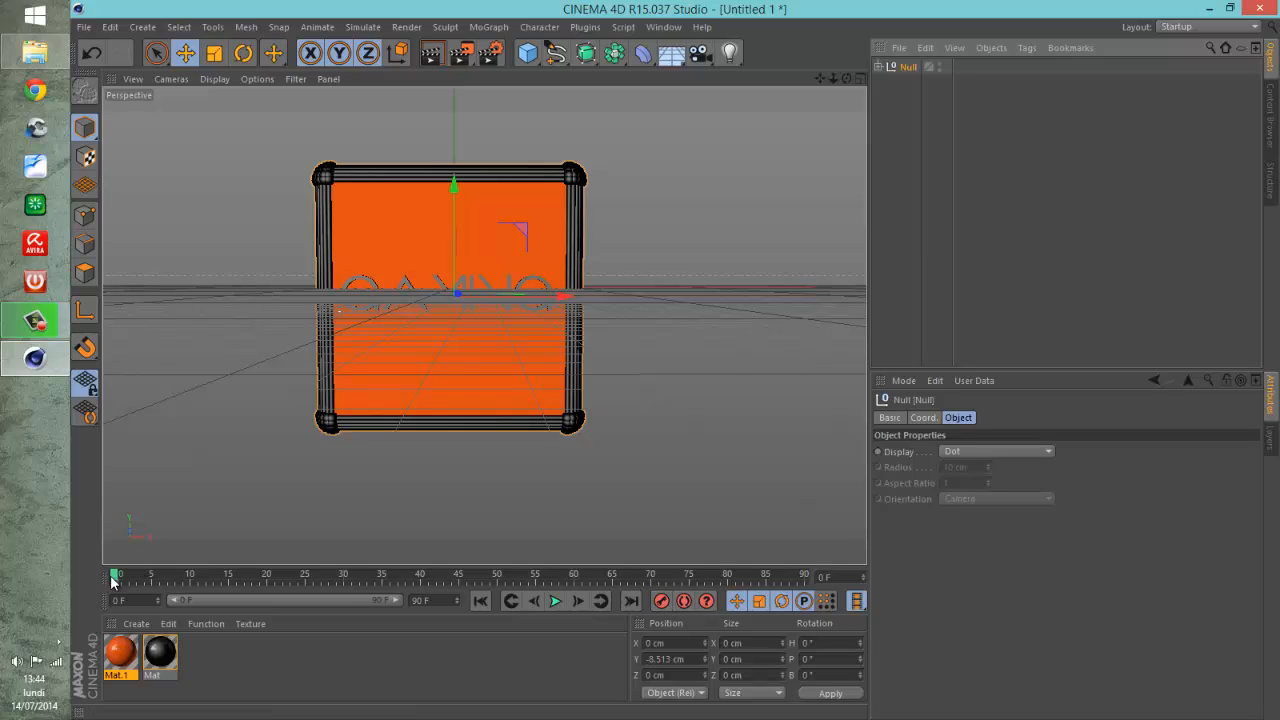
Set the animation's length to 100 frames and go to frame 30.
left_click(428, 600)
type("1")
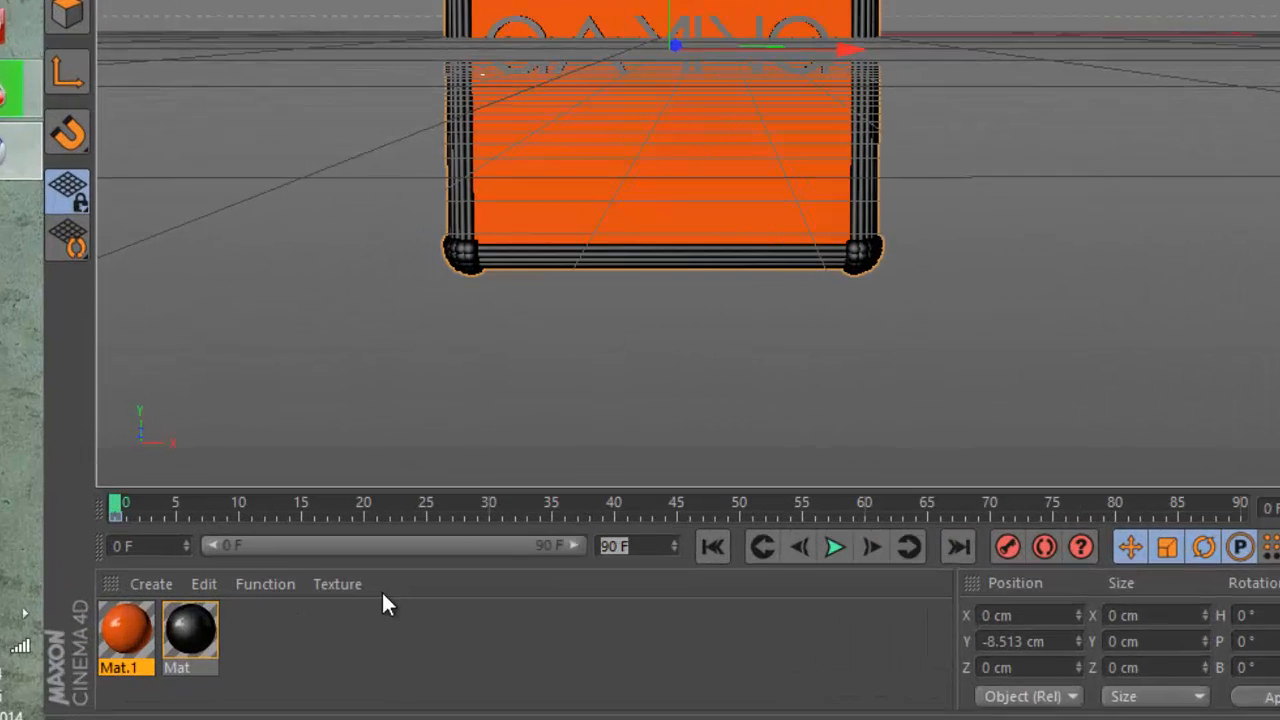
type("00")
key("Return")
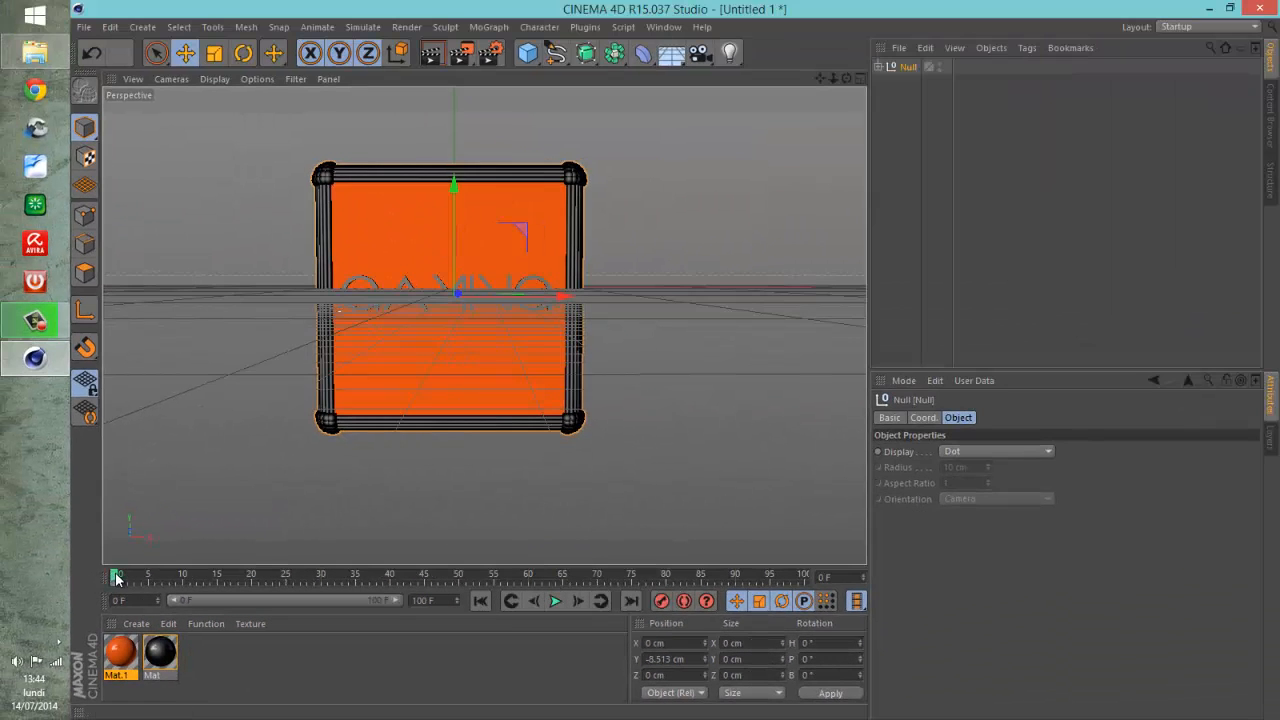
left_click_drag(116, 578, 233, 585)
left_click_drag(325, 582, 320, 584)
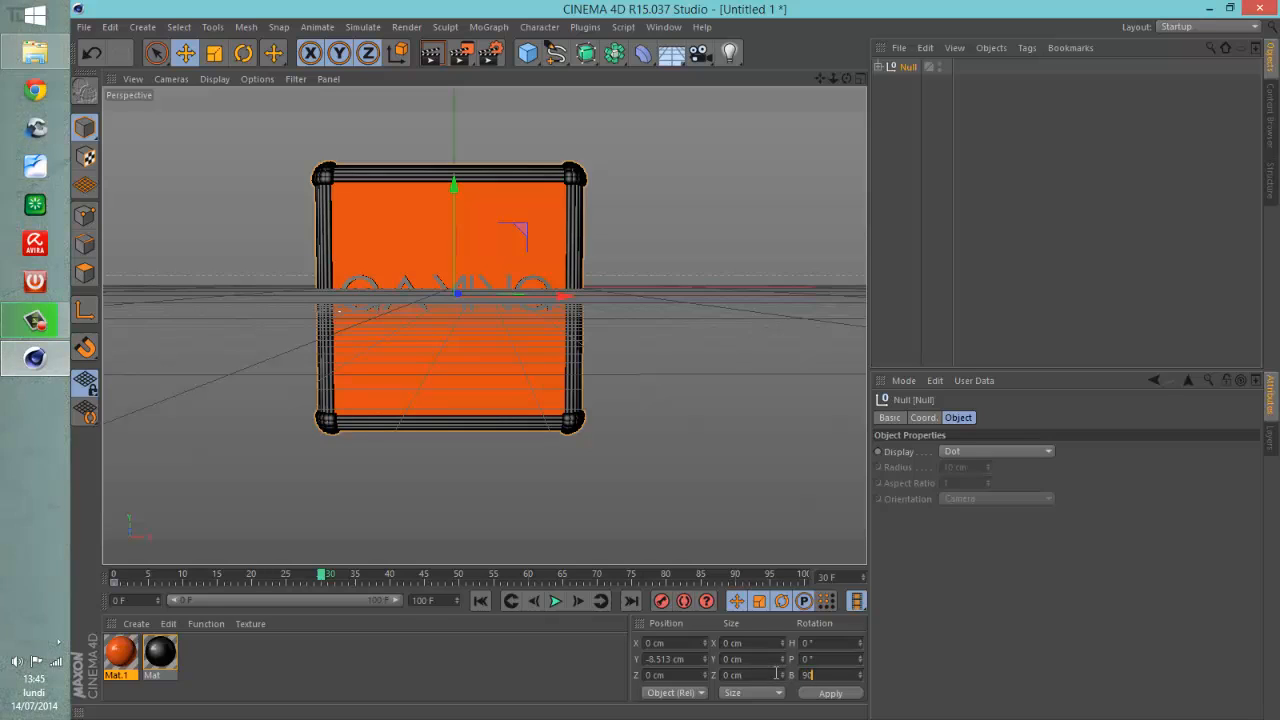
type("90")
key("Return")
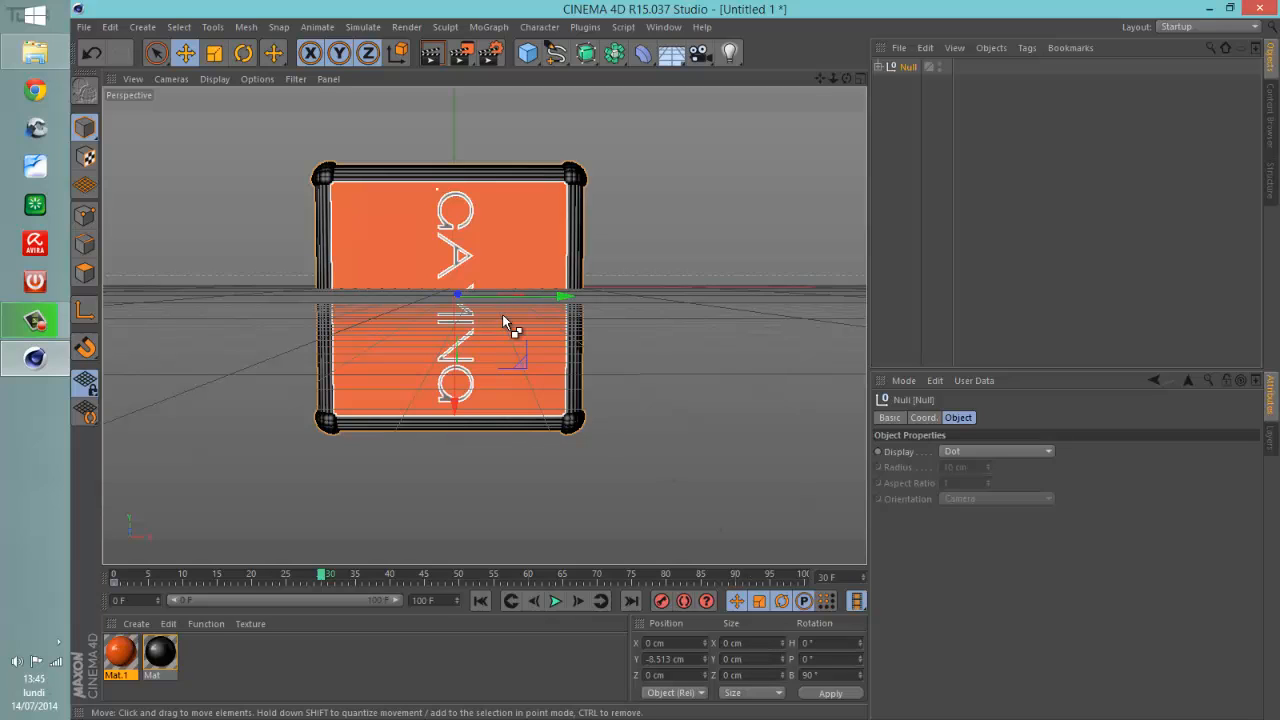
key("ctrl+z")
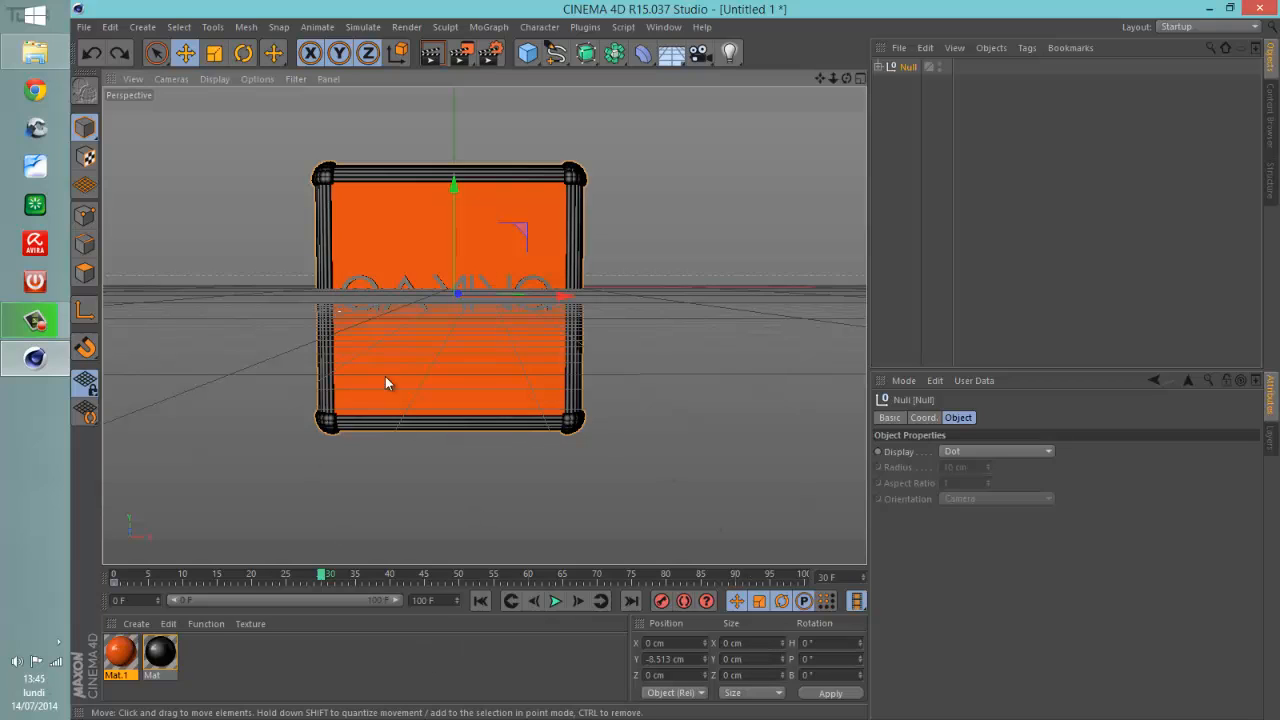
Rotate the Null to a pitch of 90° at frame 30 with the Rotate tool and an exact value.
left_click(243, 53)
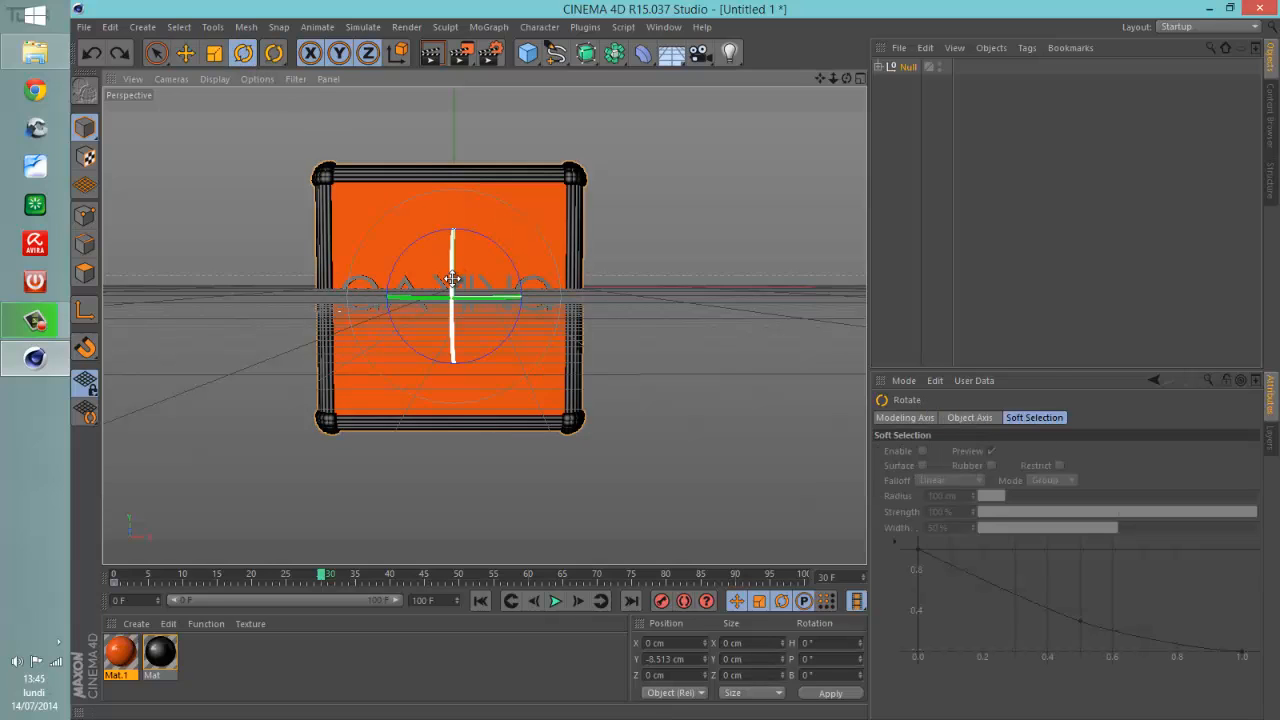
left_click_drag(453, 285, 458, 447)
left_click_drag(842, 659, 790, 652)
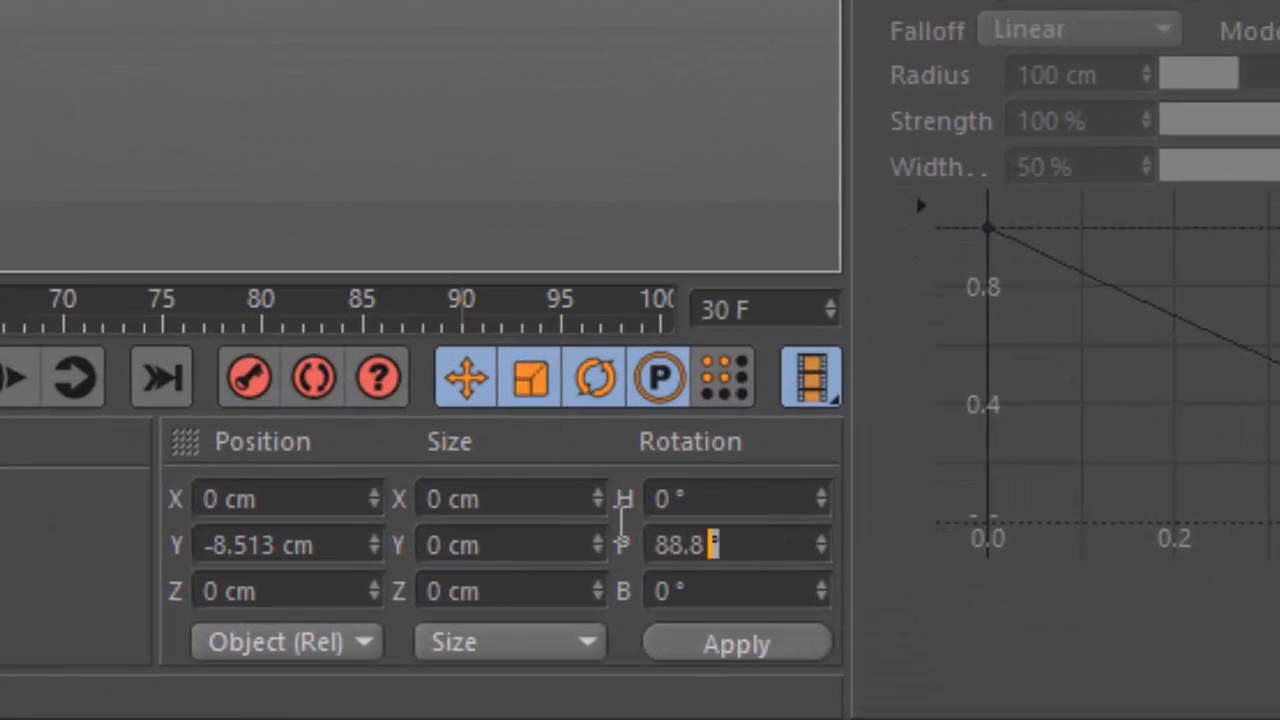
left_click_drag(622, 522, 543, 517)
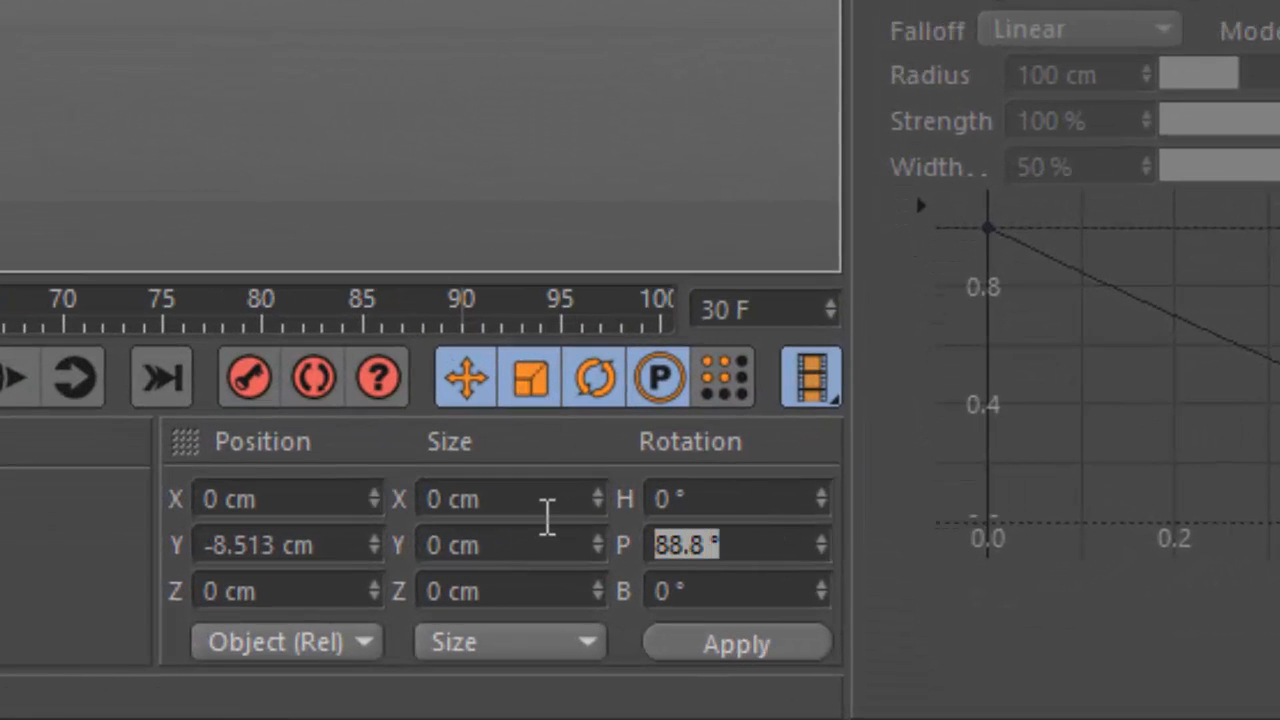
type("90")
key("Return")
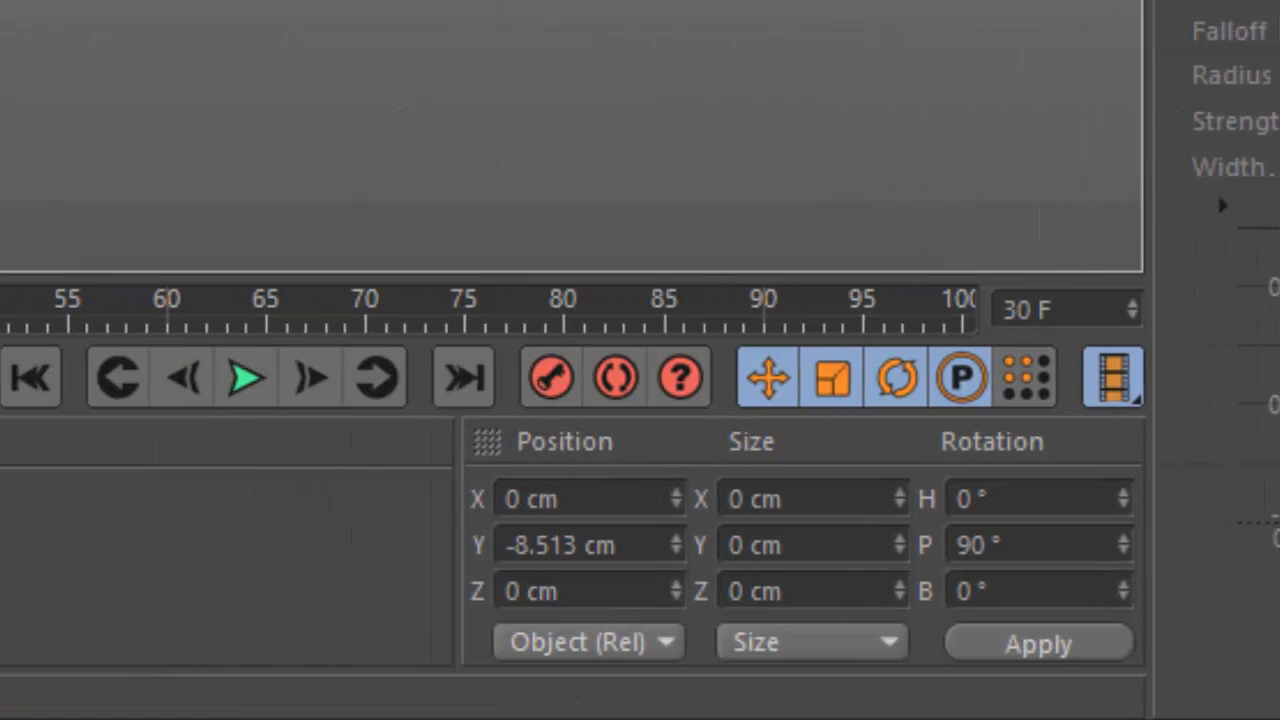
Go to frame 60 and set the Null's rotation to heading 90° and pitch 0°.
left_click_drag(0, 327, 161, 323)
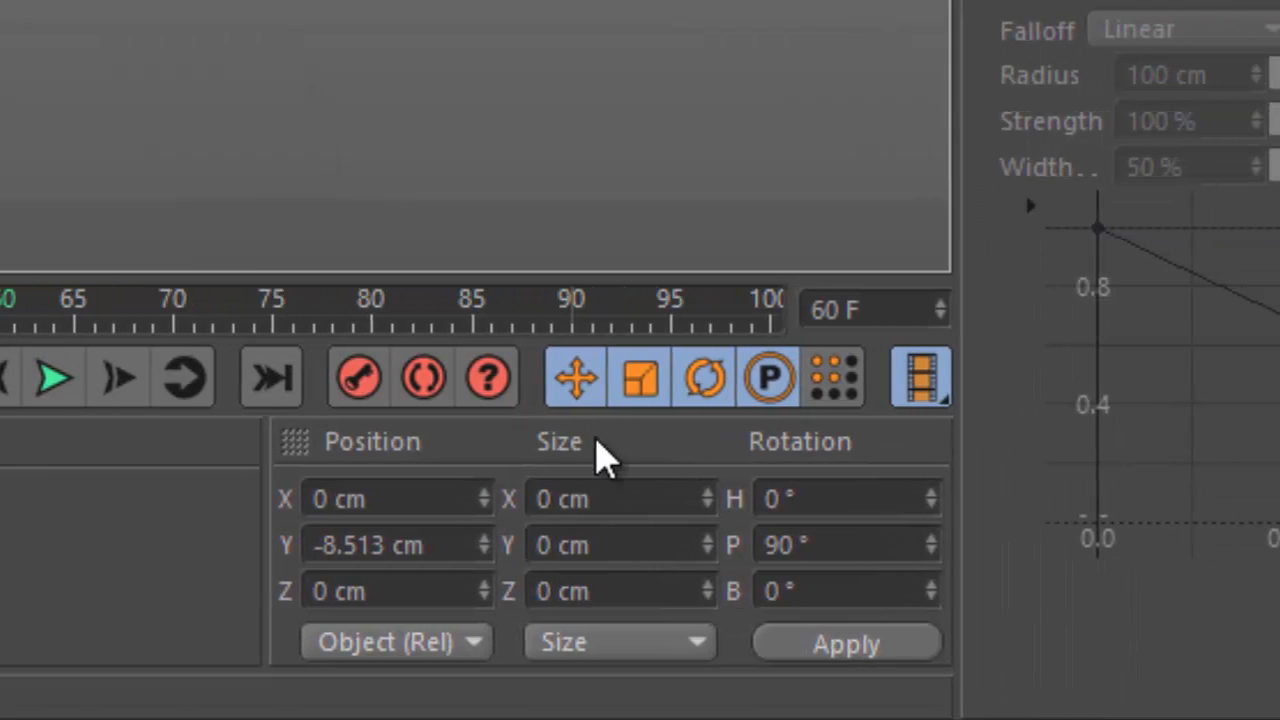
left_click(803, 498)
double_click(803, 498)
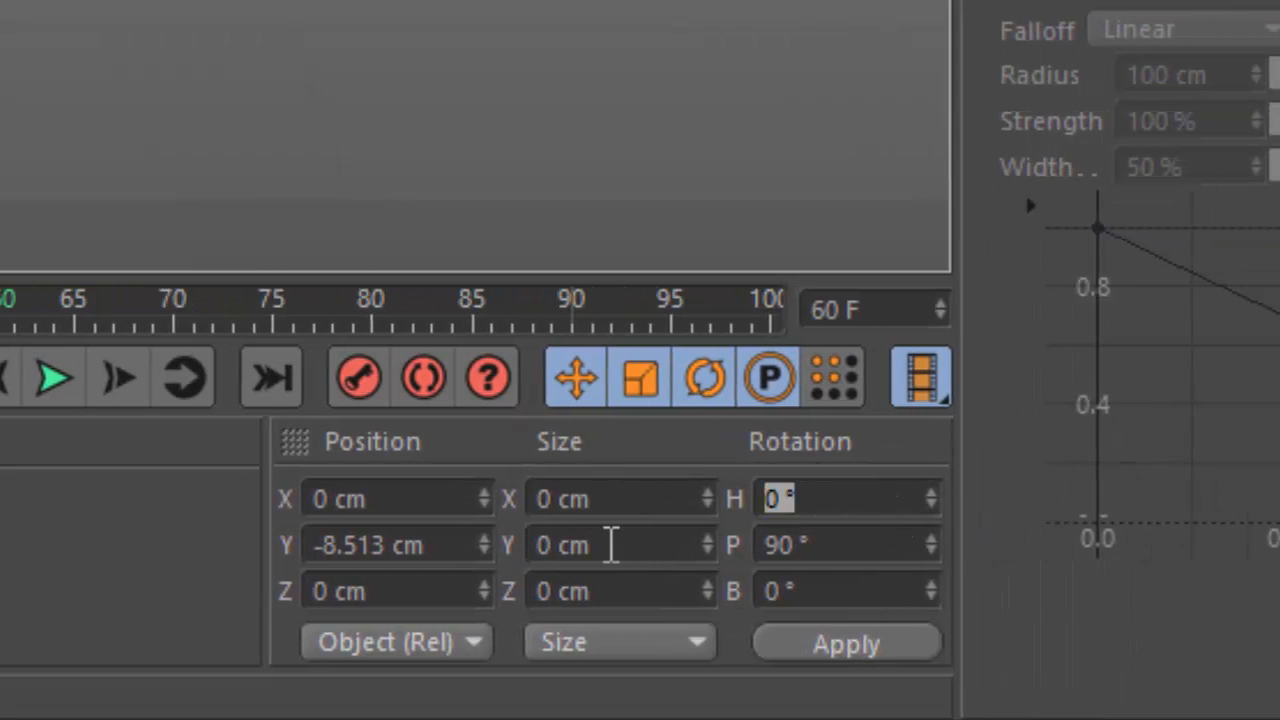
type("90")
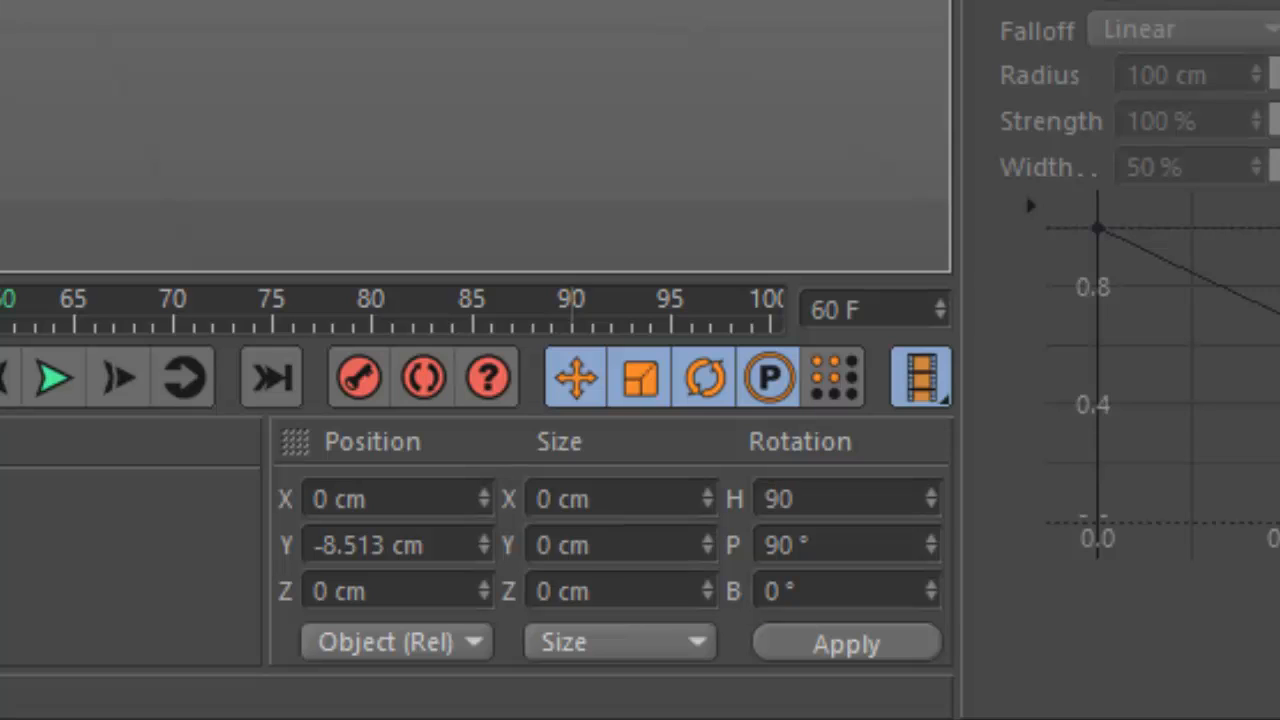
left_click(809, 545)
double_click(790, 545)
type("0")
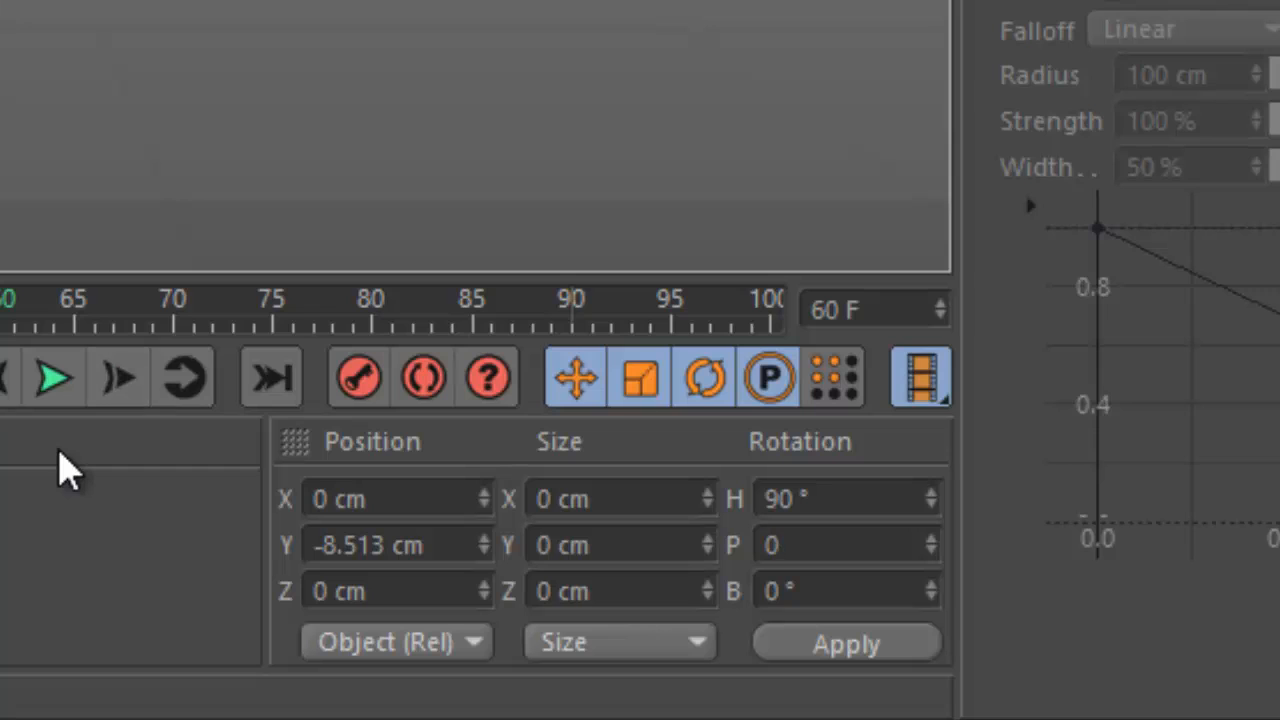
key("Return")
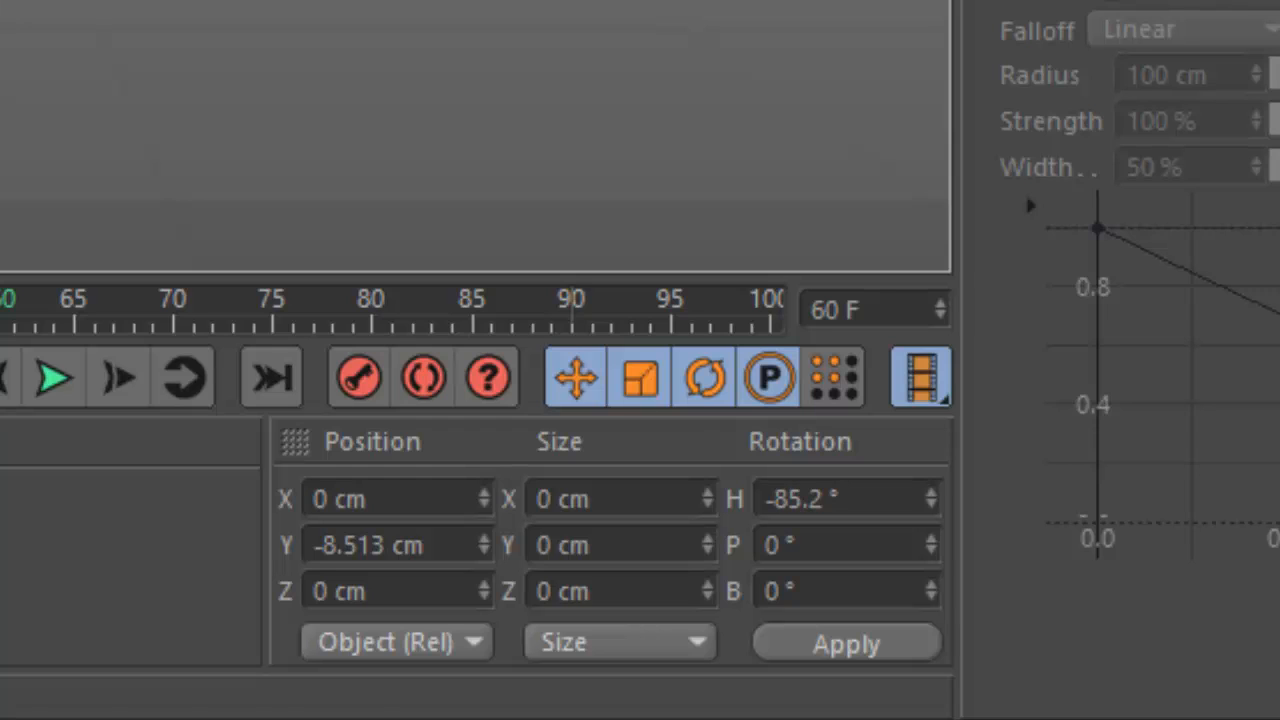
Set the Null's heading to -90° at frame 60 so the TUTORIEL face points forward.
left_click_drag(867, 491, 545, 496)
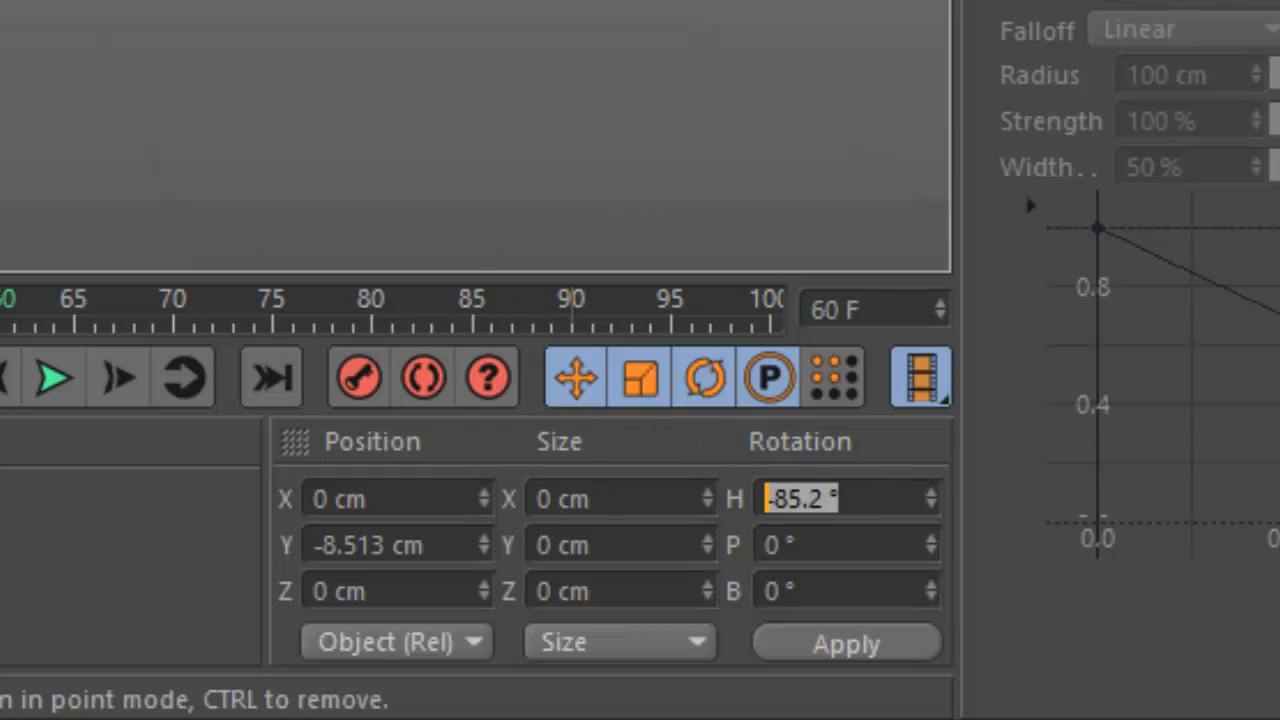
type("-90")
key("Return")
key("Right")
key("Right")
key("Right")
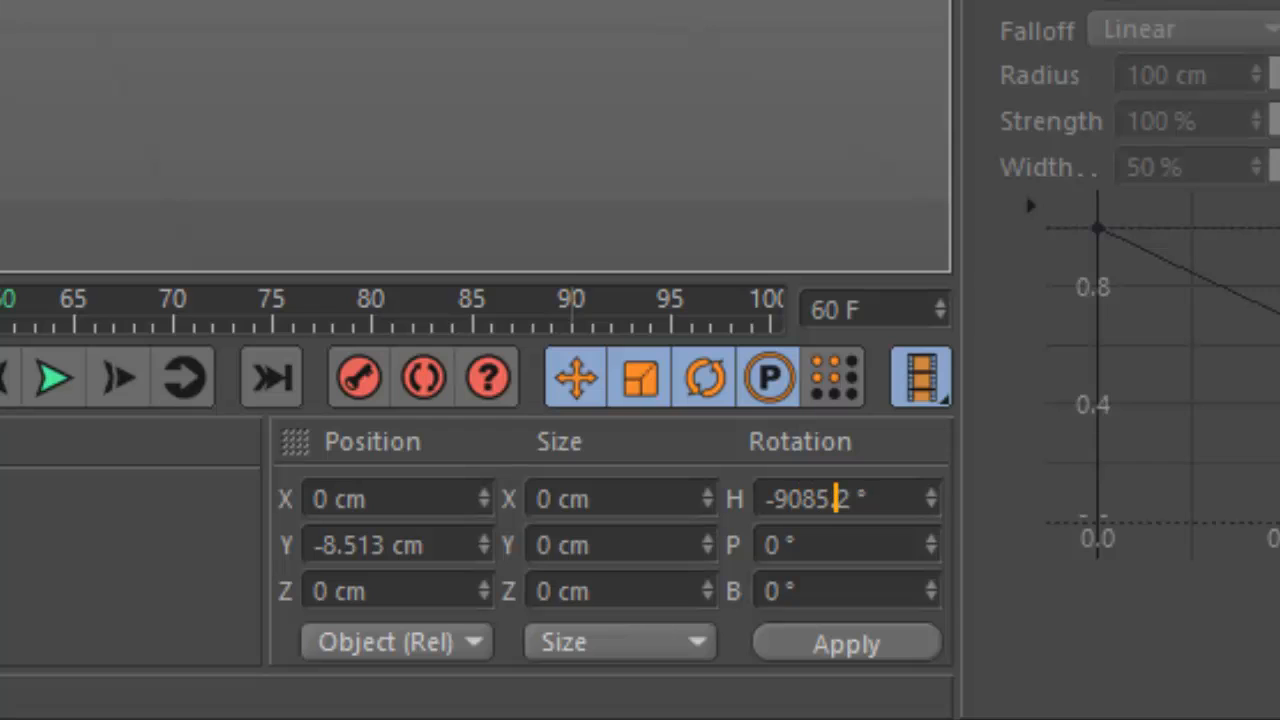
key("BackSpace")
key("BackSpace")
key("BackSpace")
key("BackSpace")
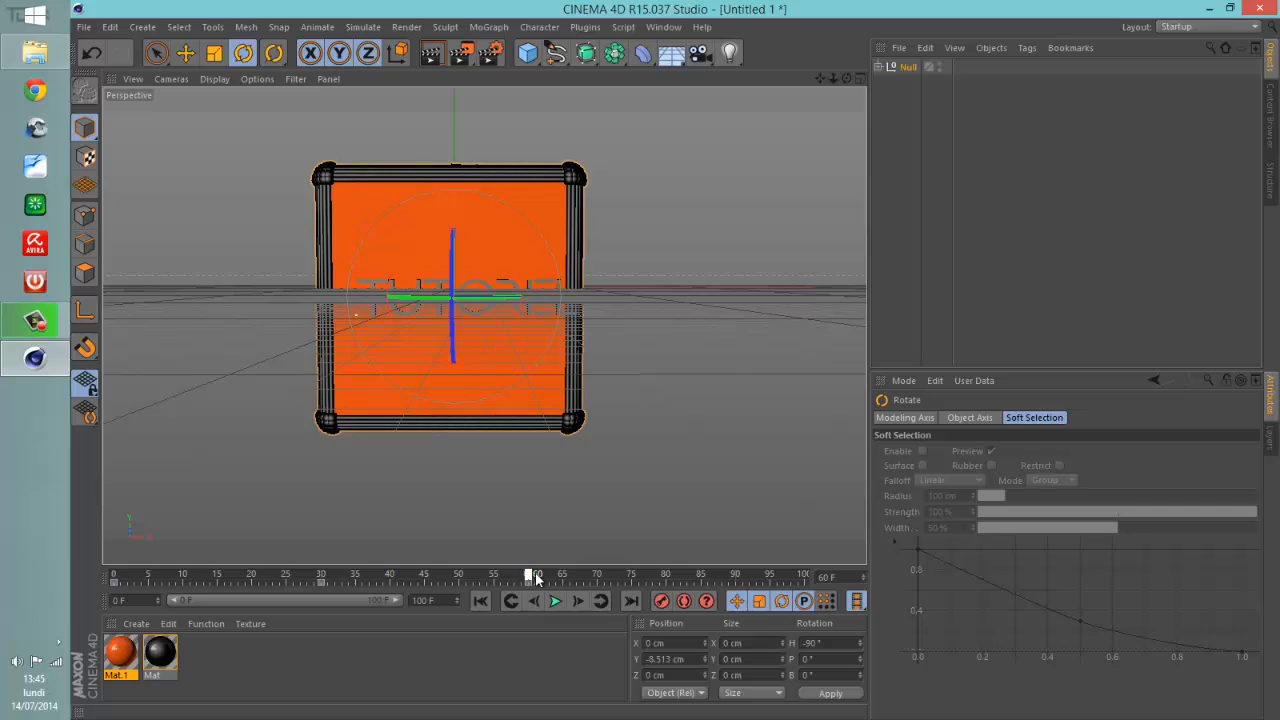
Try rotating the Null to pitch -90° and bank -10° at frame 90, and undo the rotation.
left_click_drag(527, 578, 734, 578)
left_click(844, 641)
left_click(825, 658)
key("BackSpace")
key("Return")
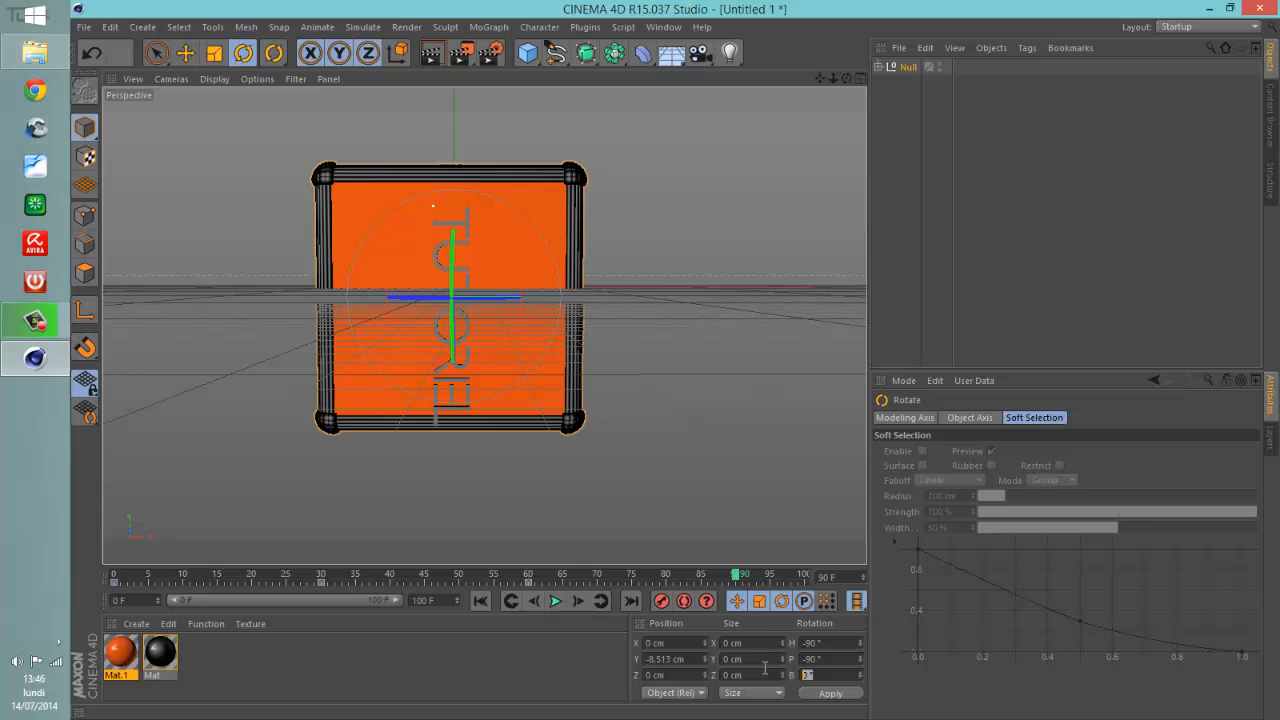
key("Return")
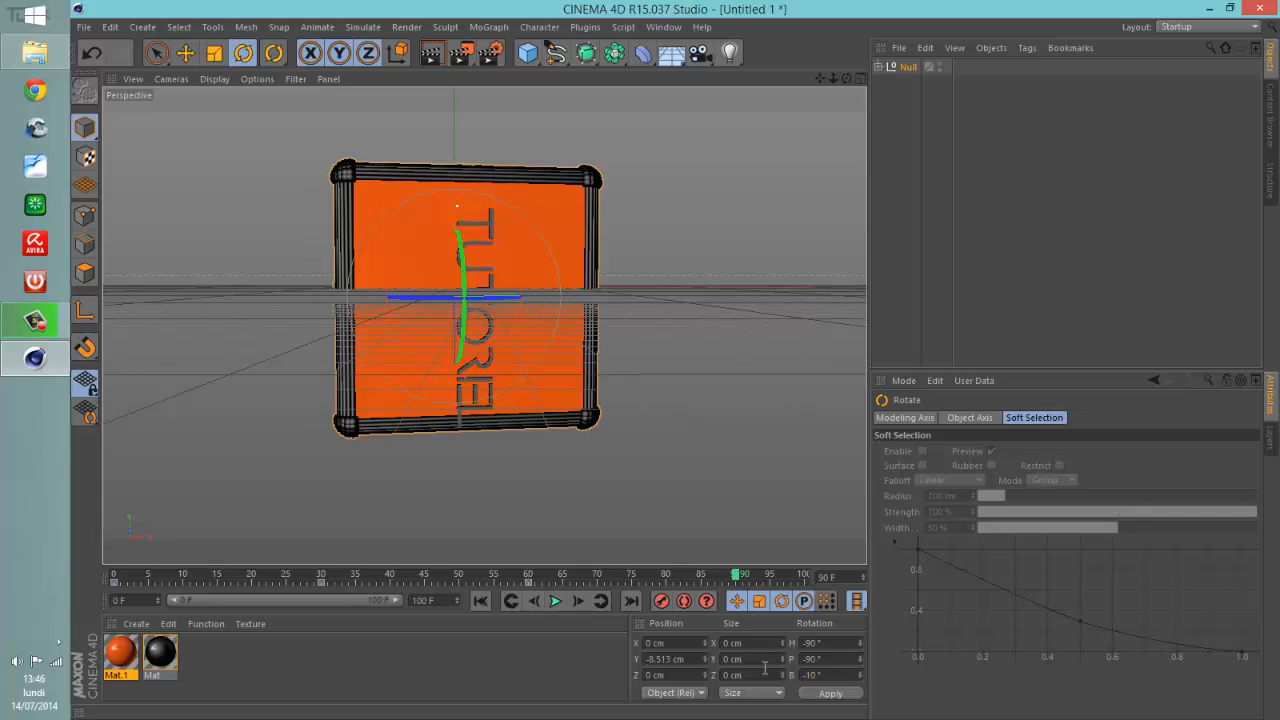
key("ctrl+z")
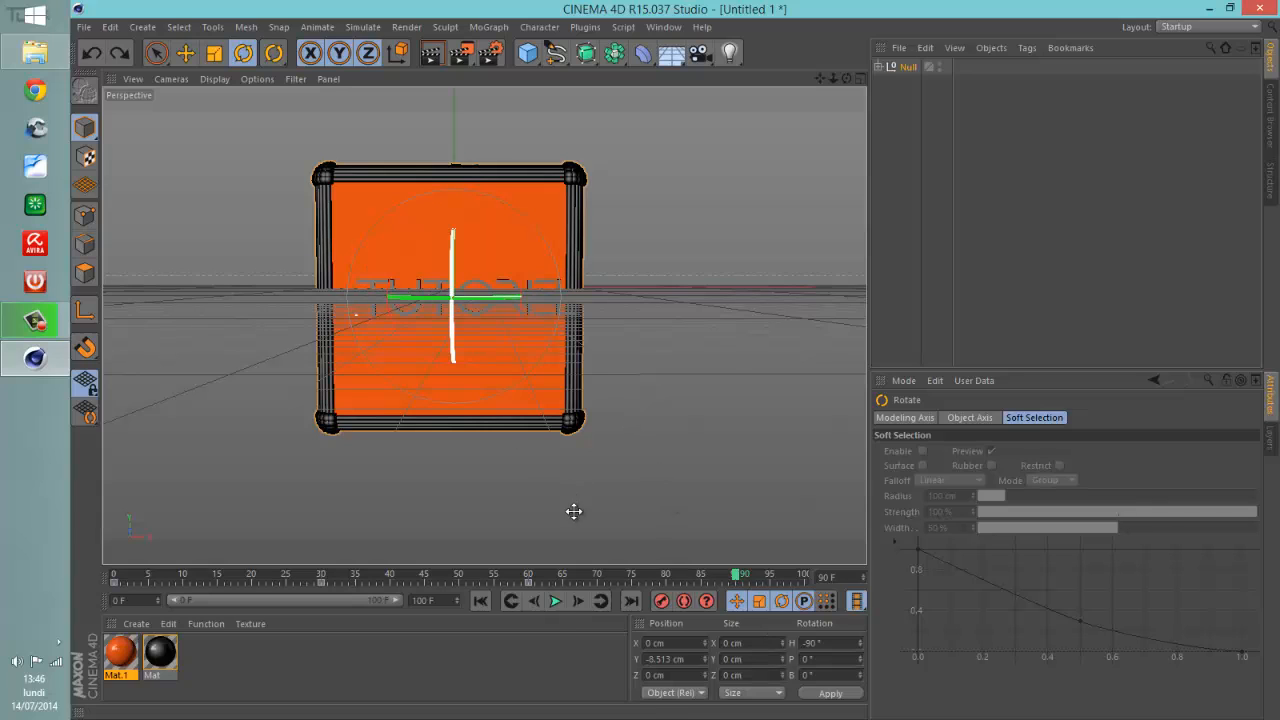
Play the animation to frame 65 and rotate the Null with the Rotate tool until the CHANNEL text faces forward and reads horizontally.
left_click(555, 601)
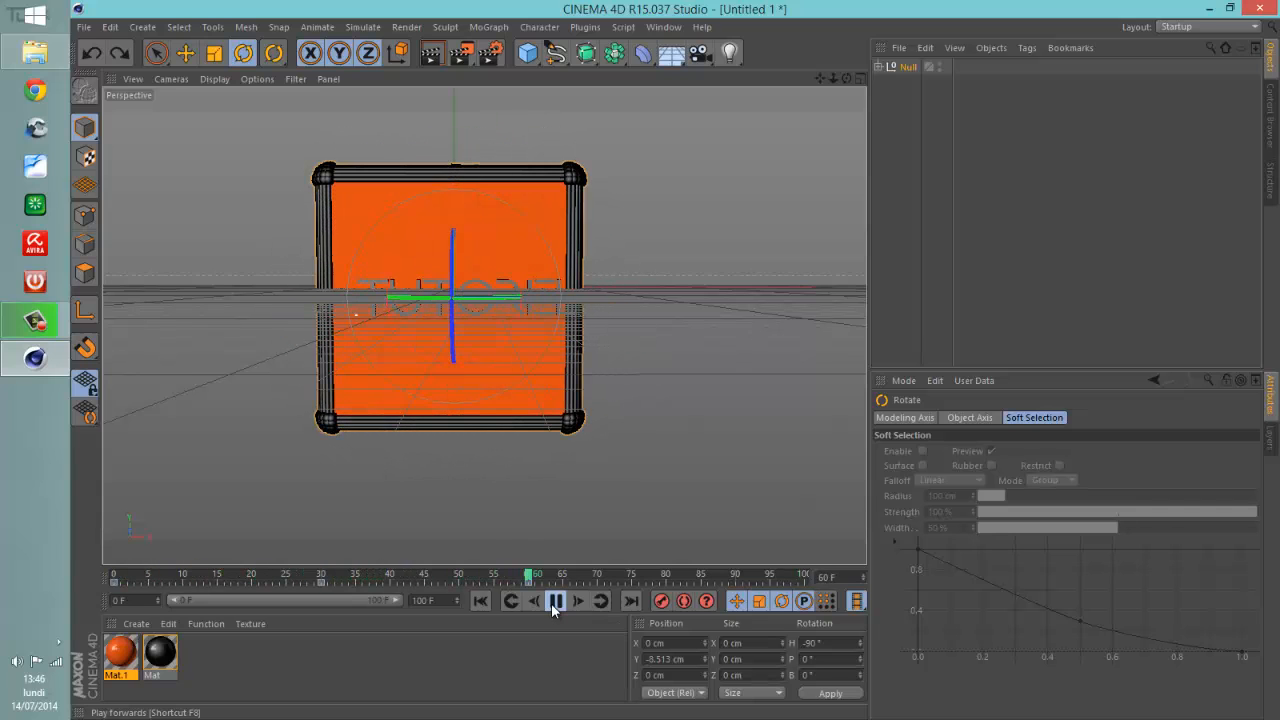
left_click(555, 603)
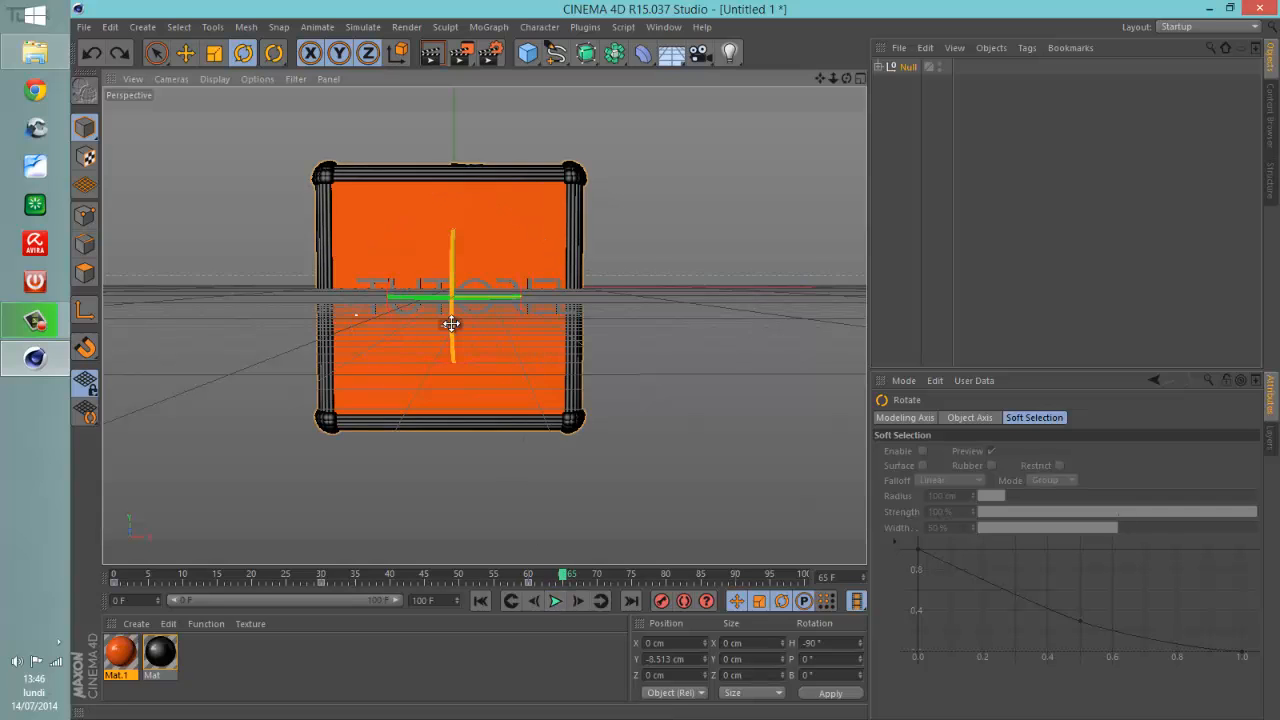
left_click_drag(451, 323, 434, 195)
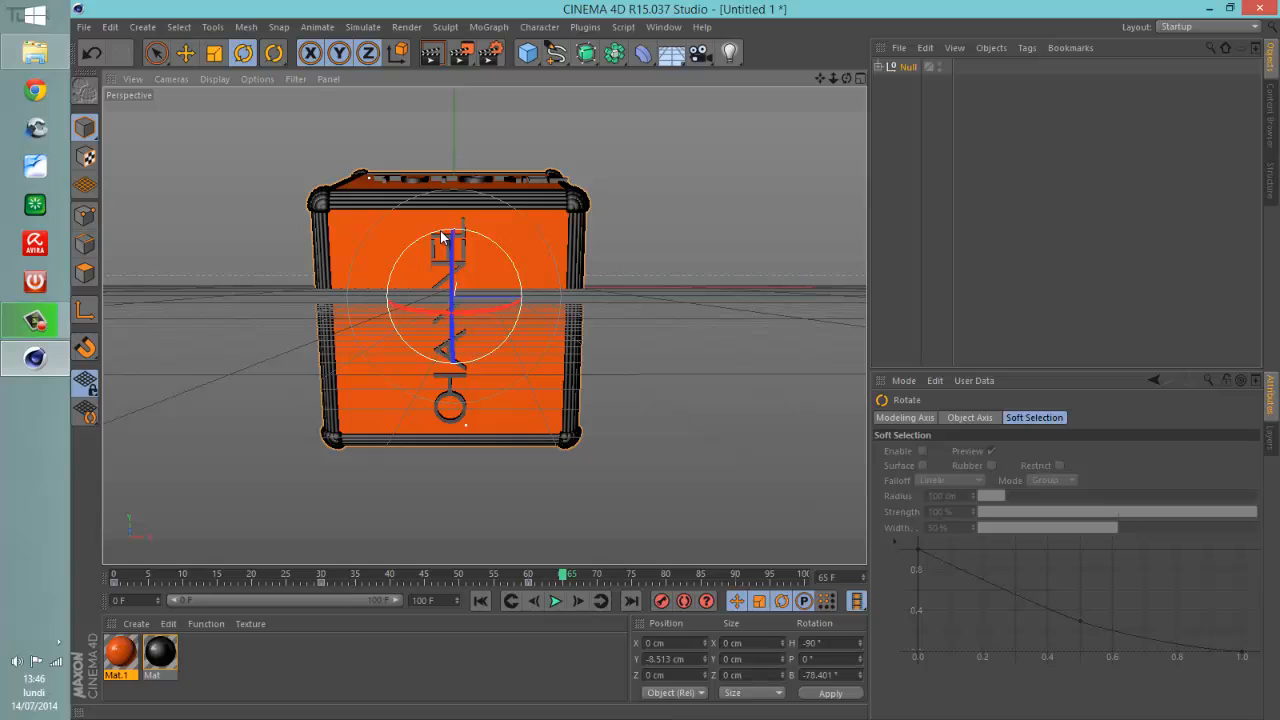
left_click_drag(445, 240, 491, 287)
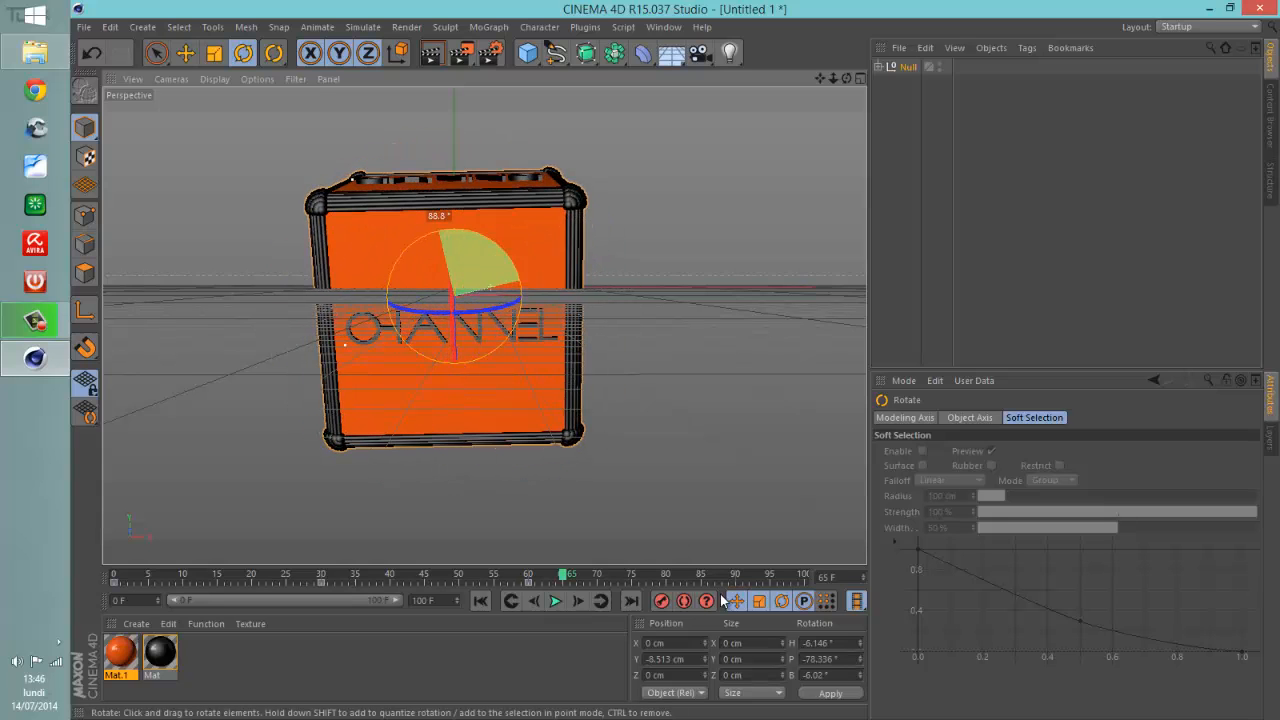
Set the Null's rotation to heading -10°, pitch -80° and bank 10° at frame 65.
double_click(833, 643)
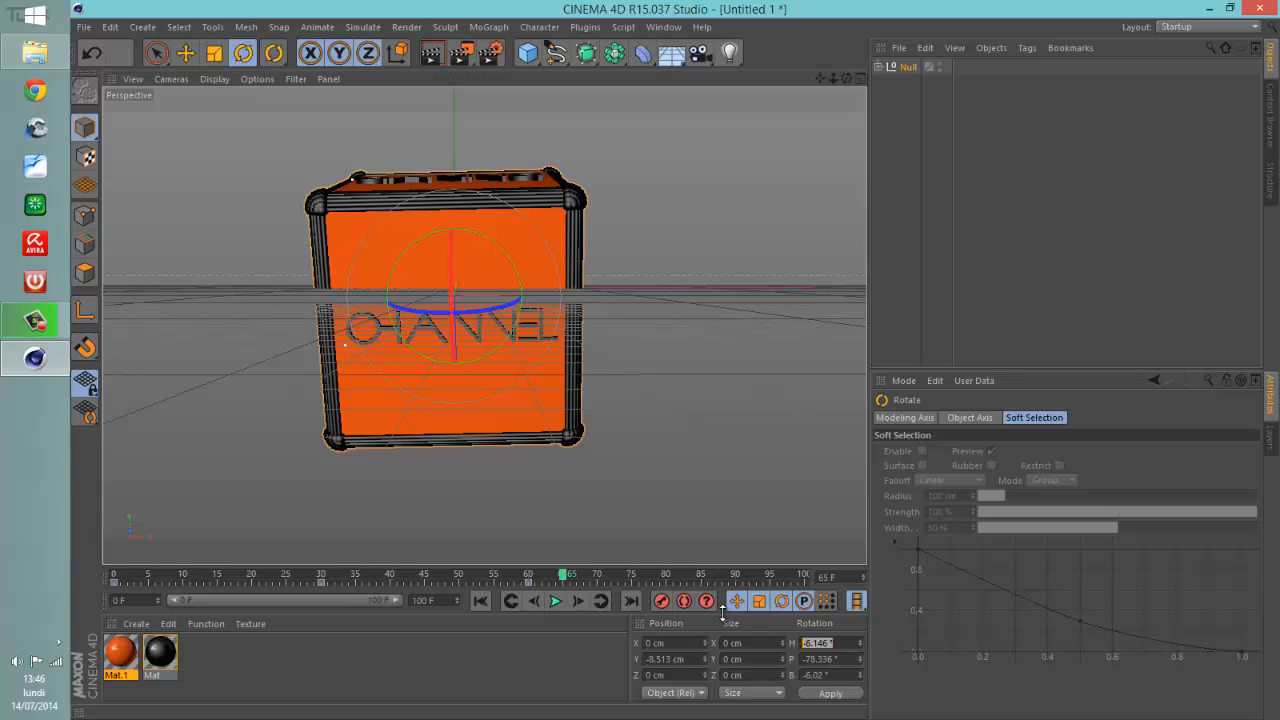
type("-")
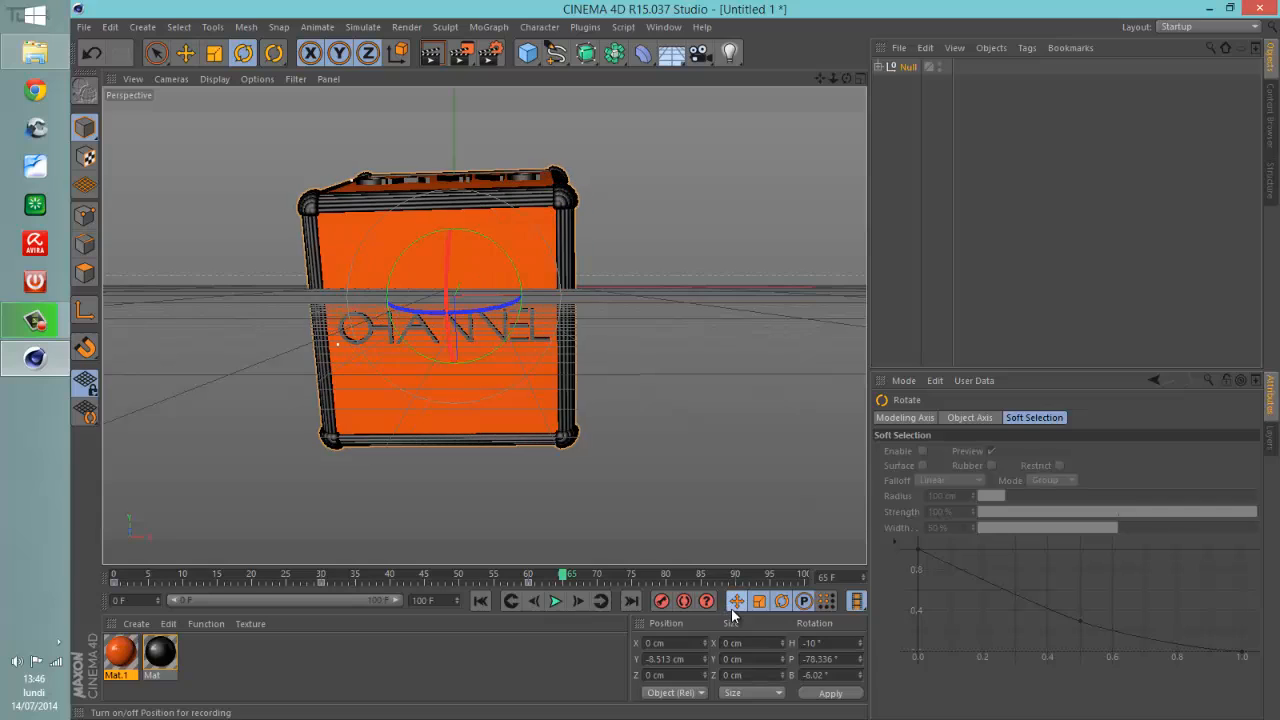
double_click(835, 659)
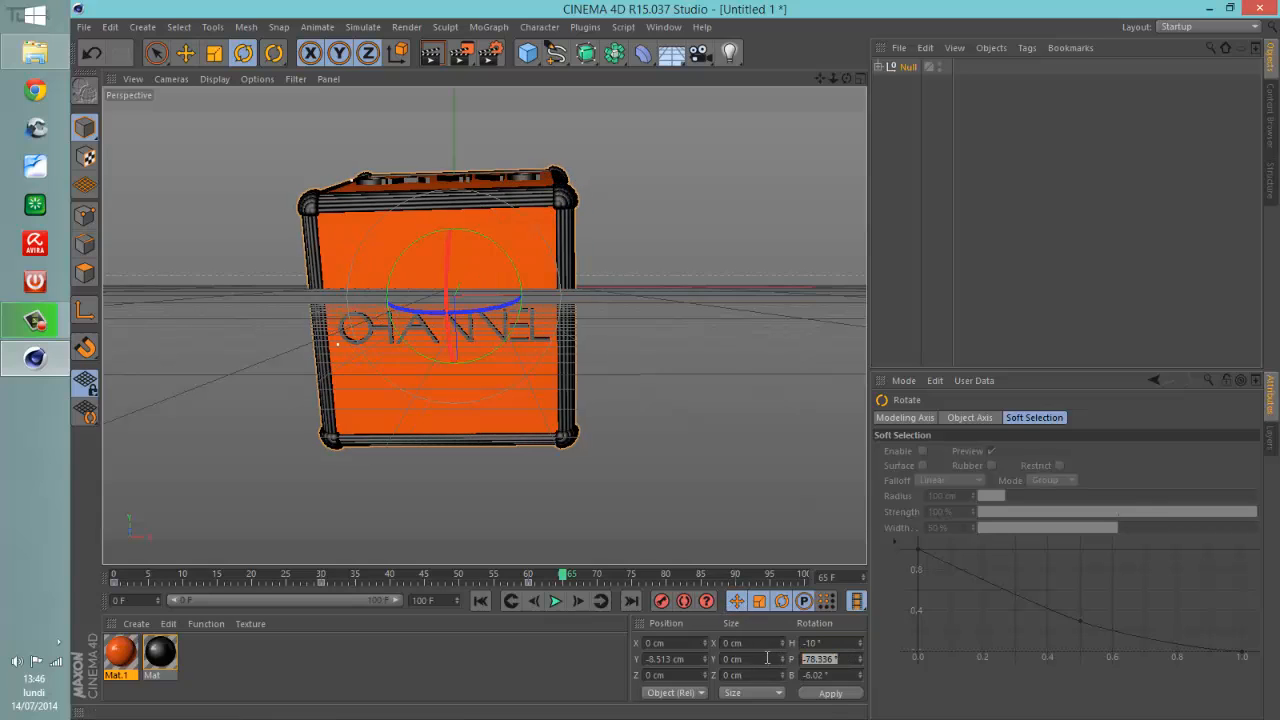
type("-80")
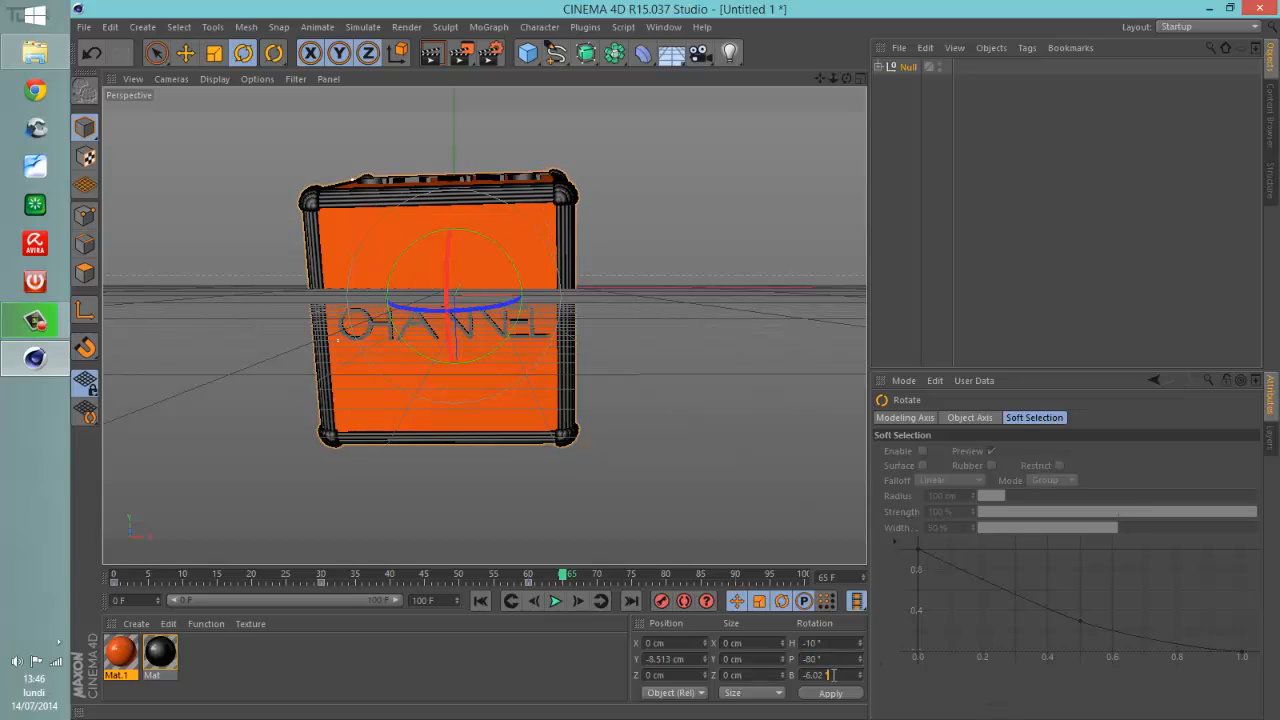
double_click(829, 675)
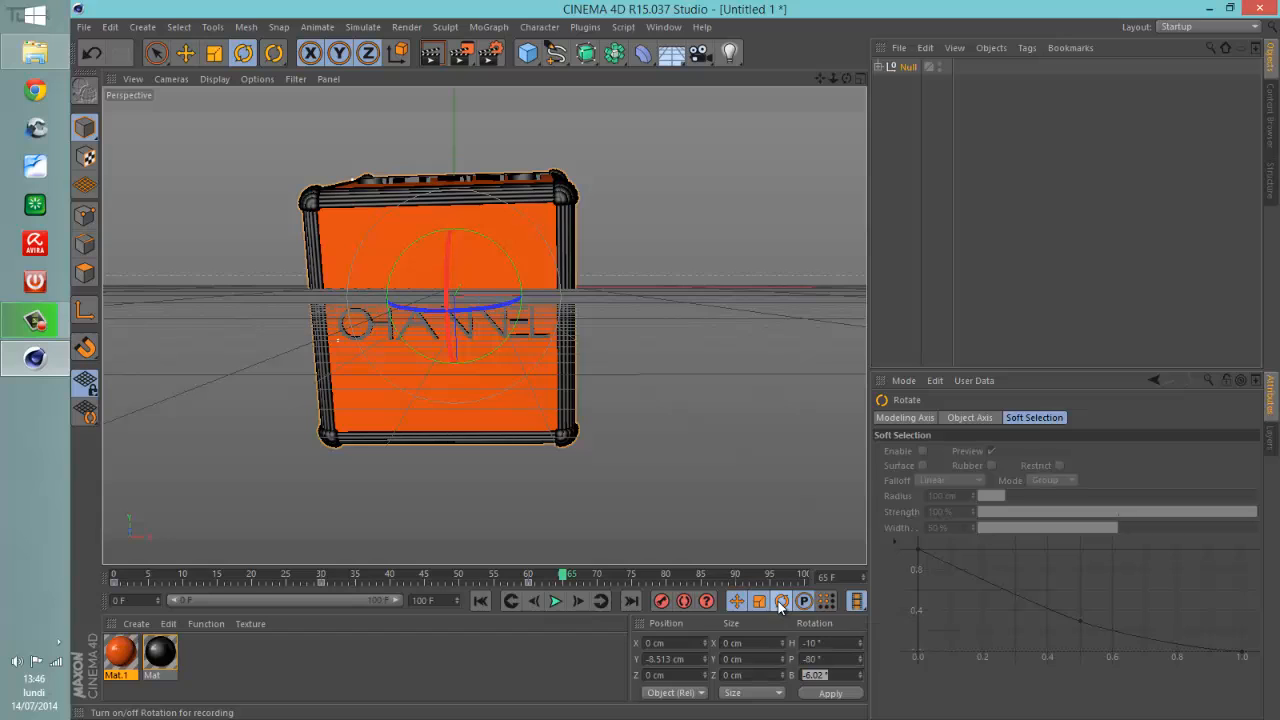
type("10")
key("Return")
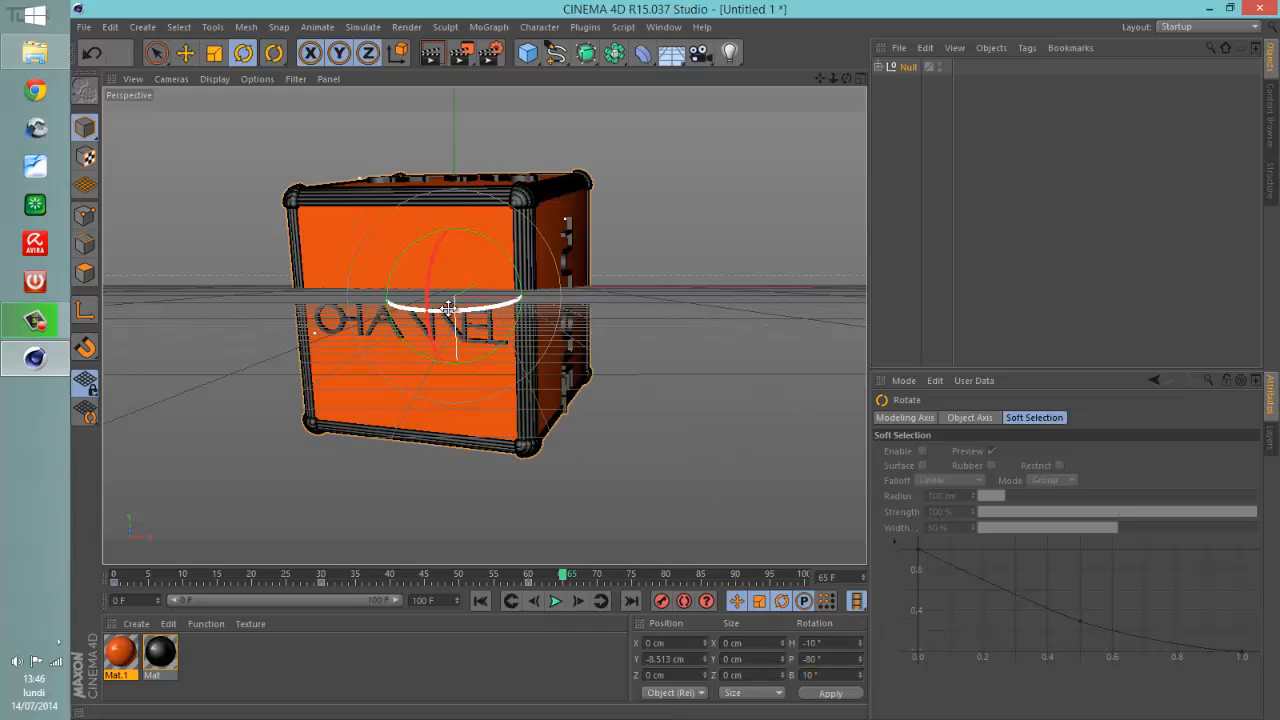
Rotate the Null freehand to level the CHANNEL face and set its heading to 40°.
left_click_drag(455, 304, 449, 260)
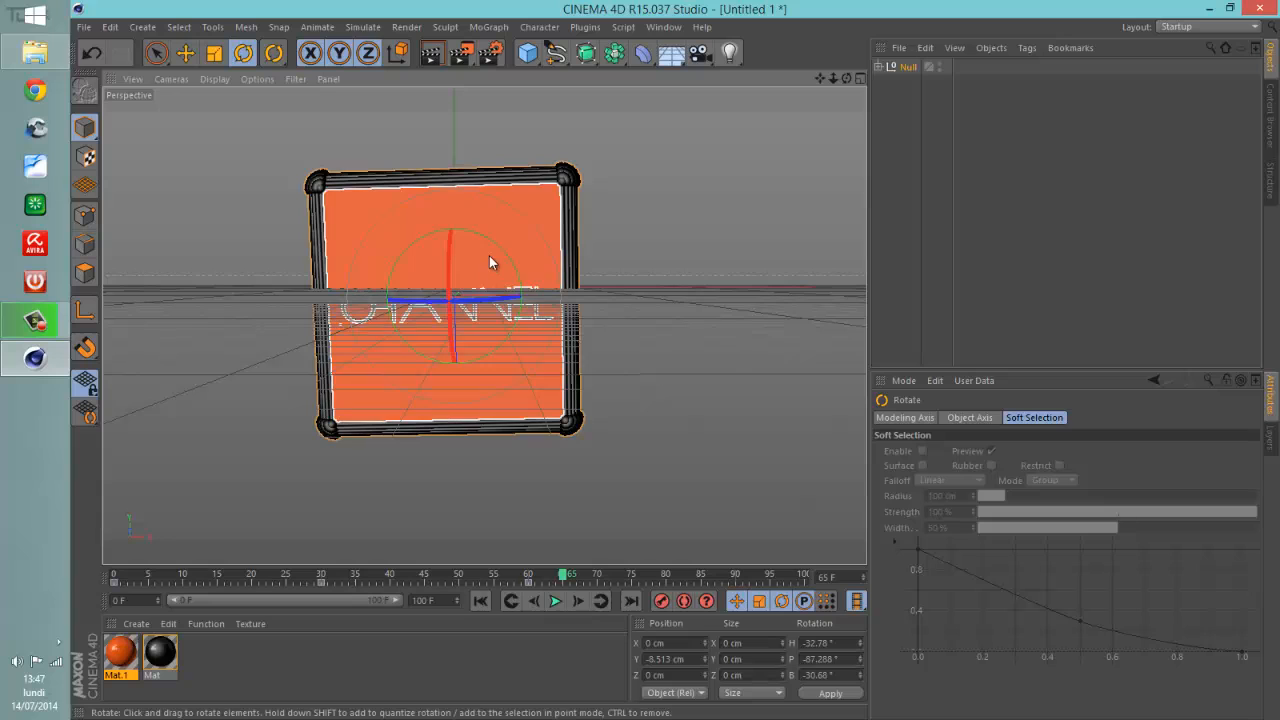
mouse_move(497, 246)
left_mouse_down()
mouse_move(494, 236)
mouse_move(493, 248)
left_mouse_up()
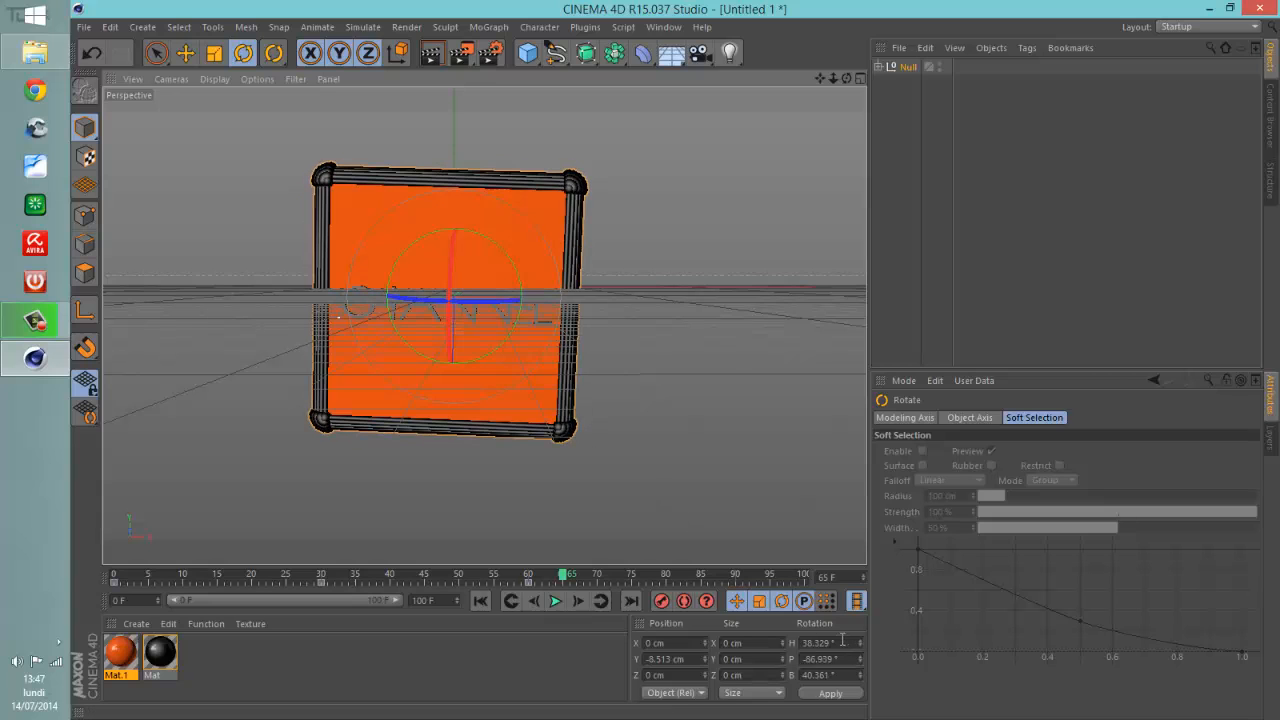
left_click_drag(840, 642, 745, 623)
type("4")
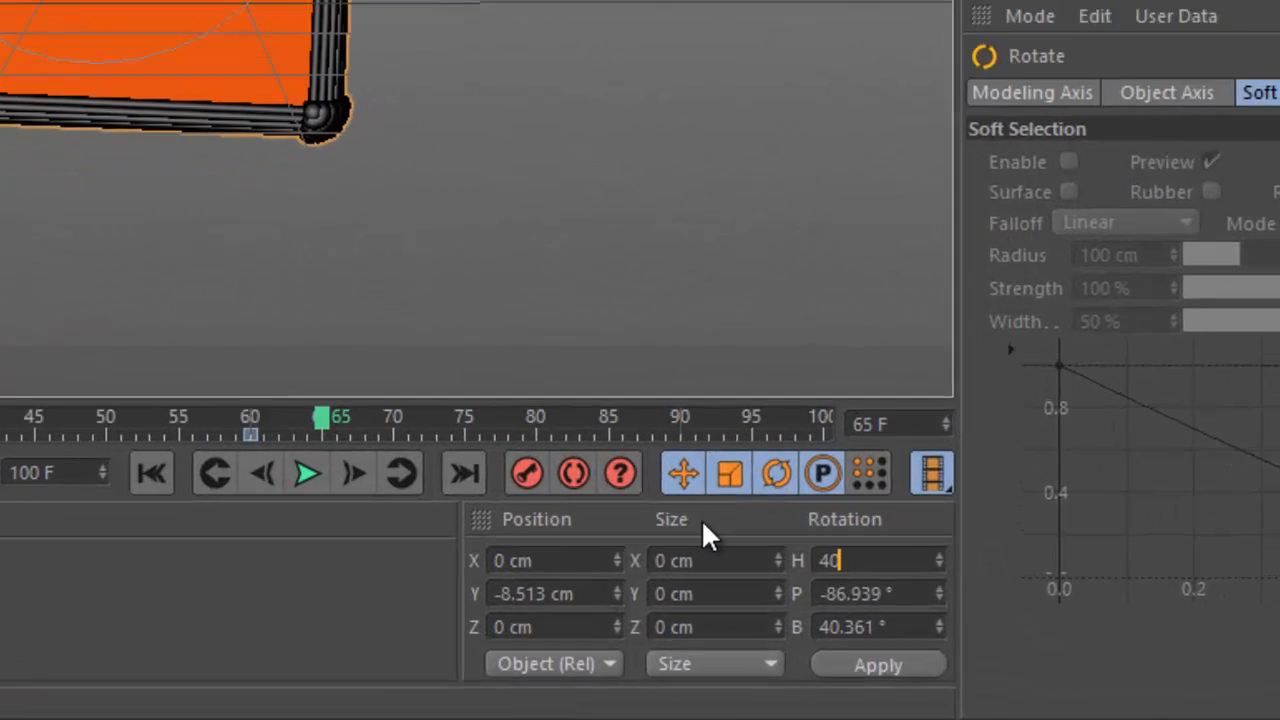
type("0")
key("Return")
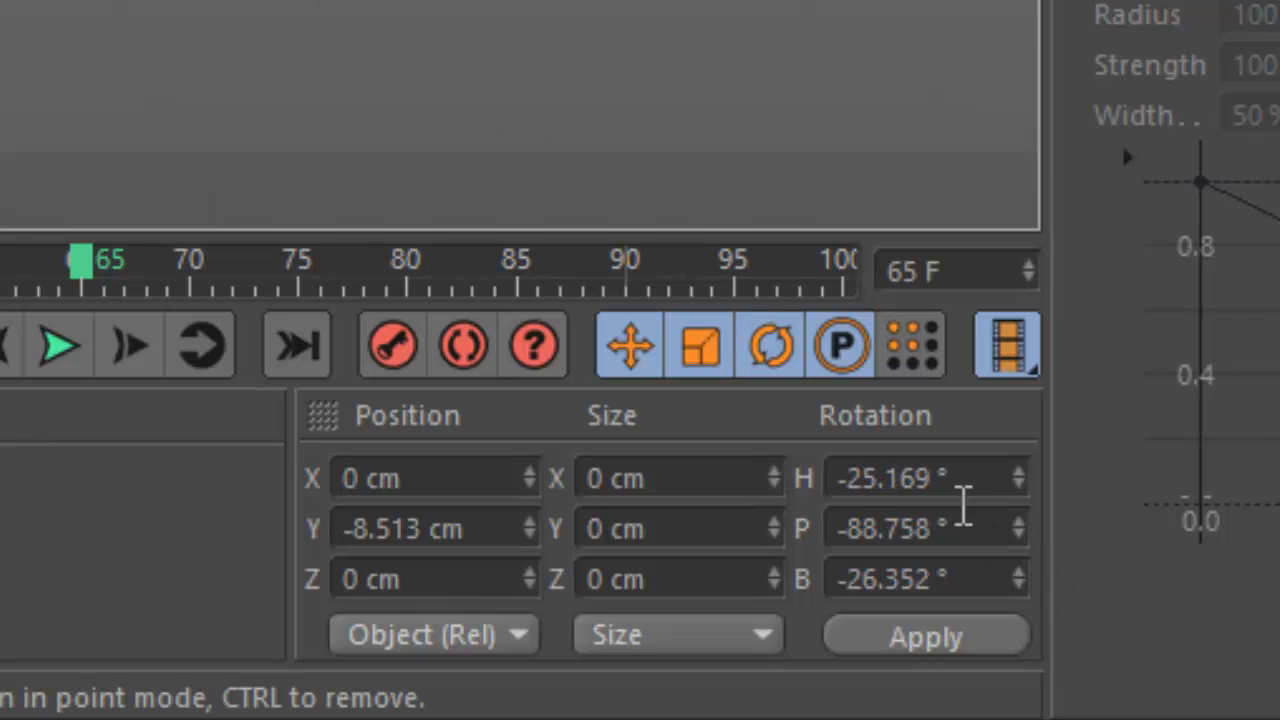
Set the Null's rotation to heading -30°, pitch -90° and bank -30° so the CHANNEL face sits straight.
left_click_drag(968, 525, 846, 491)
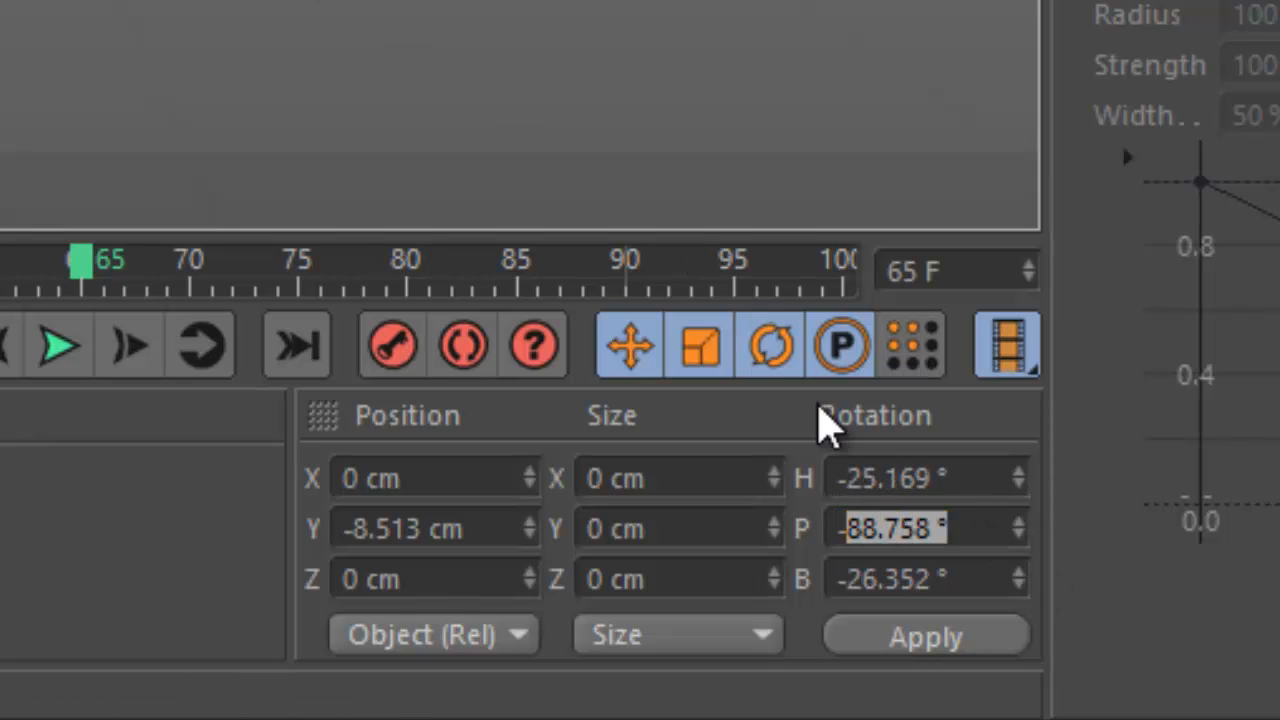
type("90")
key("Return")
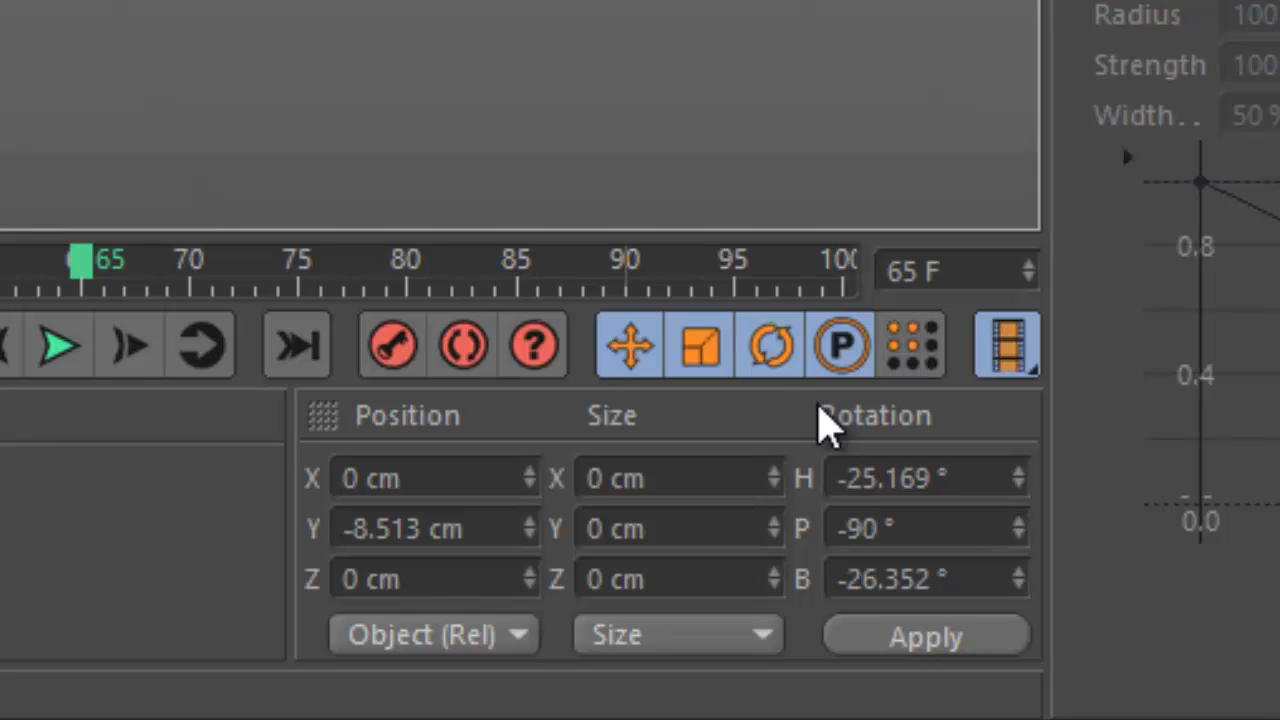
left_click_drag(955, 478, 880, 478)
type("30")
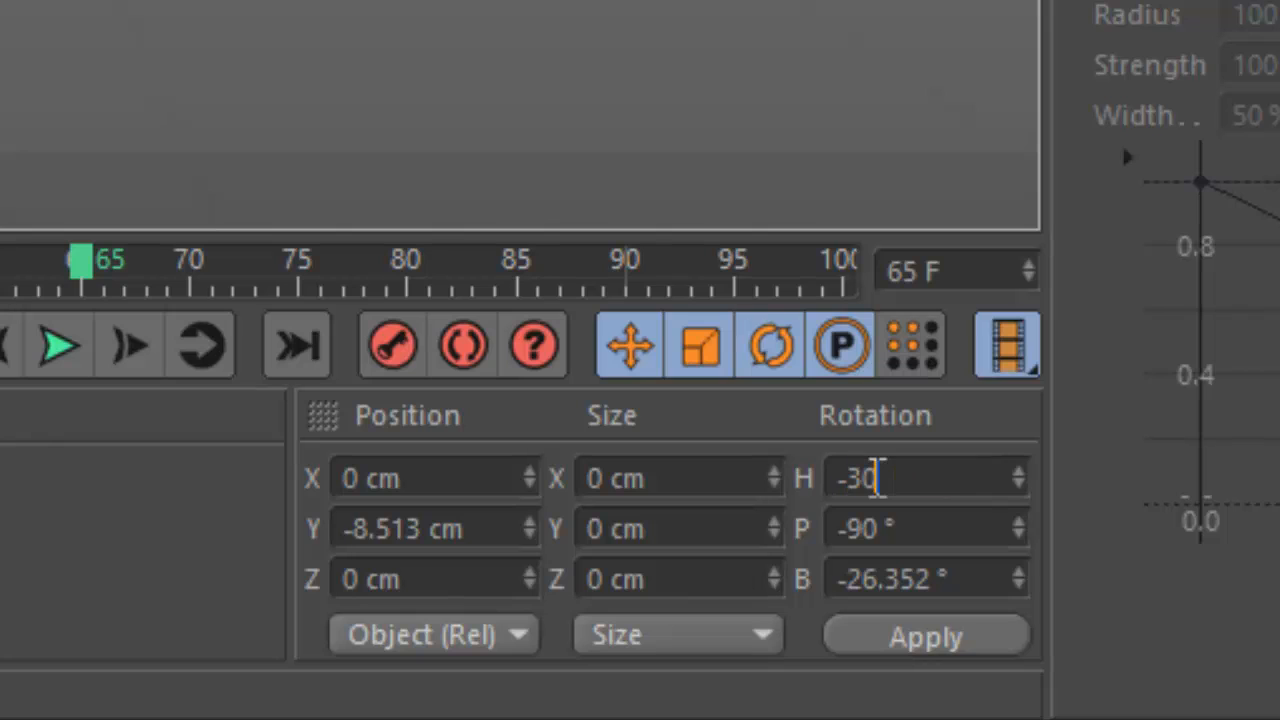
key("Return")
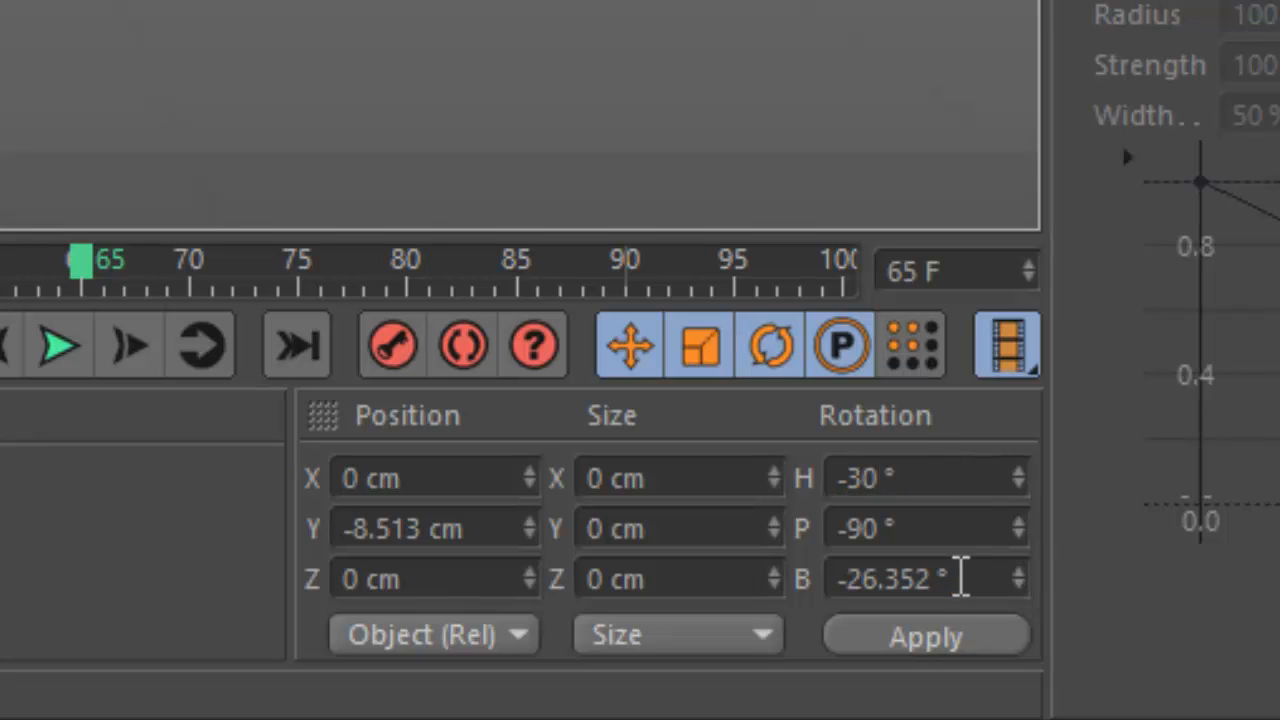
left_click_drag(963, 576, 849, 576)
type("30")
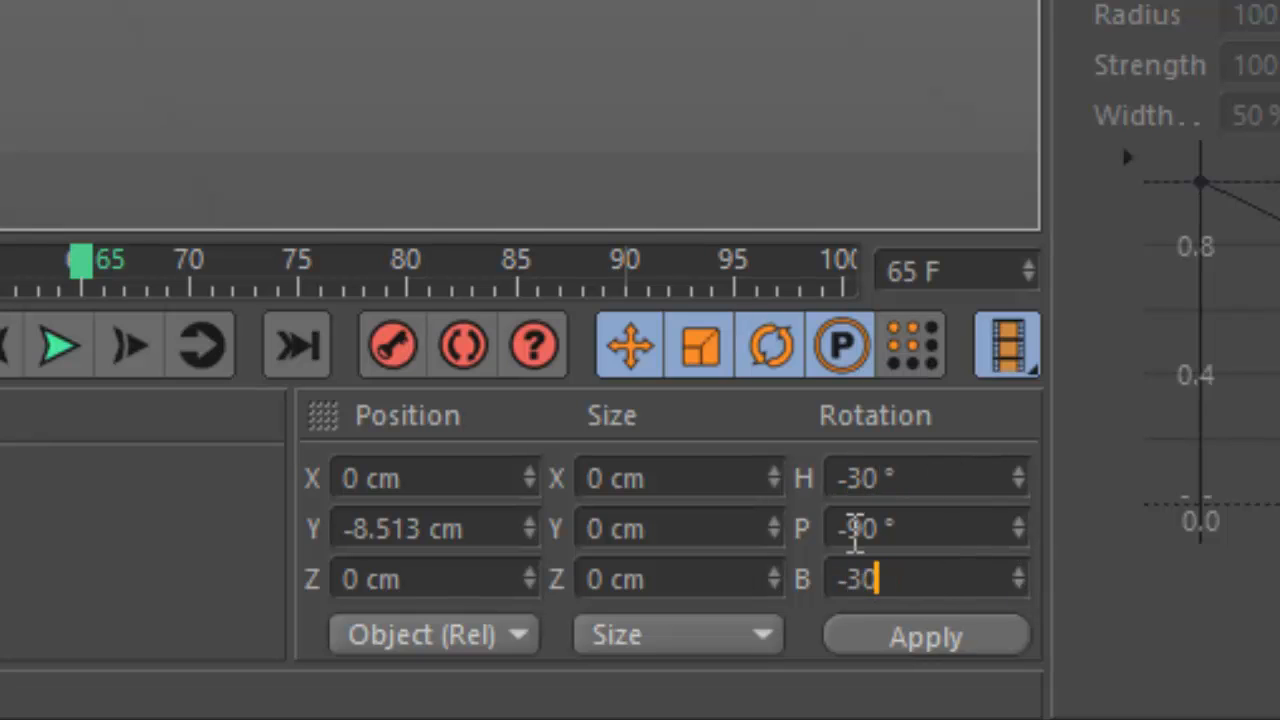
key("Return")
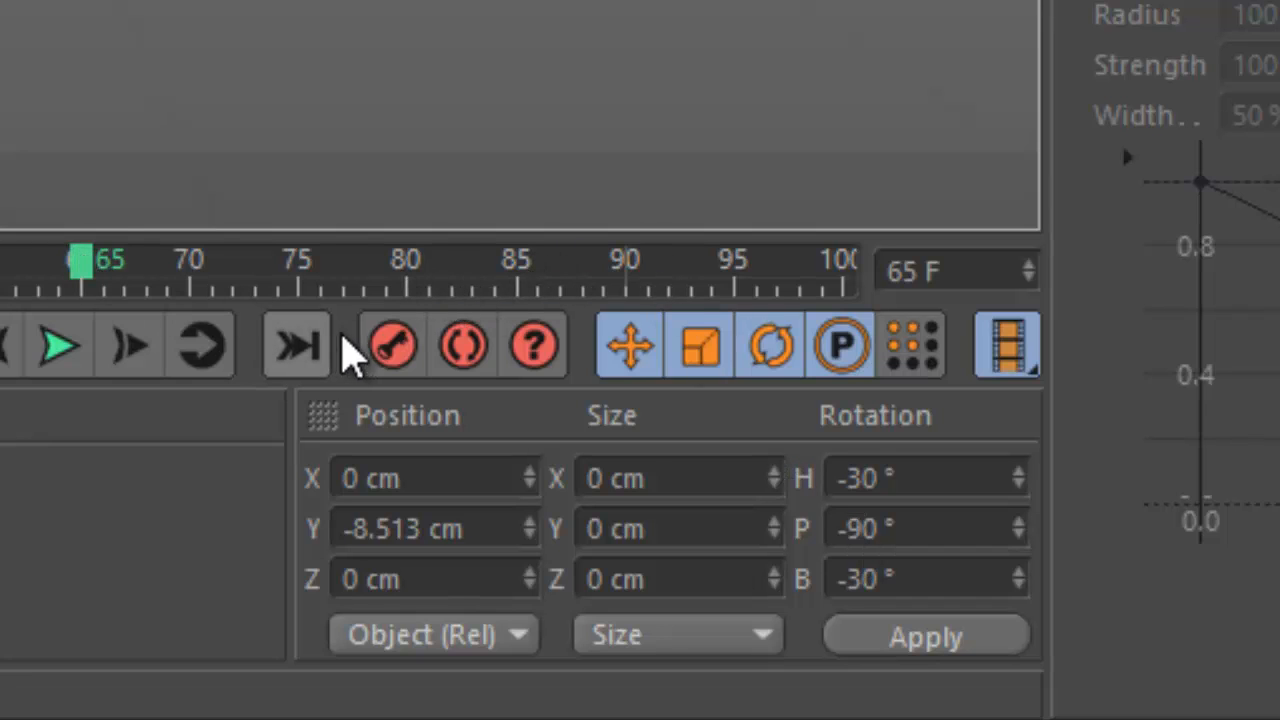
Record a keyframe for the Null at frame 65, move that key to frame 90 and scrub back through the animation.
left_click(374, 334)
left_click_drag(84, 287, 623, 286)
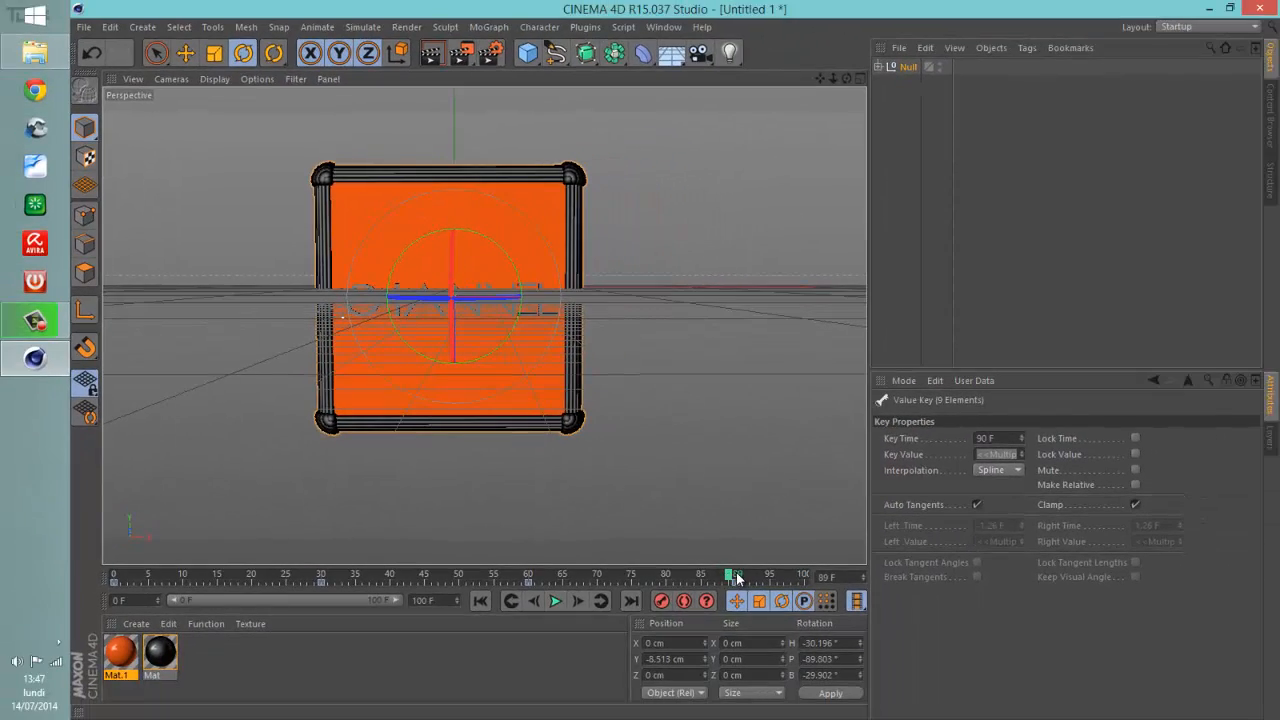
left_click_drag(905, 705, 161, 709)
Add a camera at frame 0 and record a keyframe for its starting position.
left_click_drag(180, 583, 126, 580)
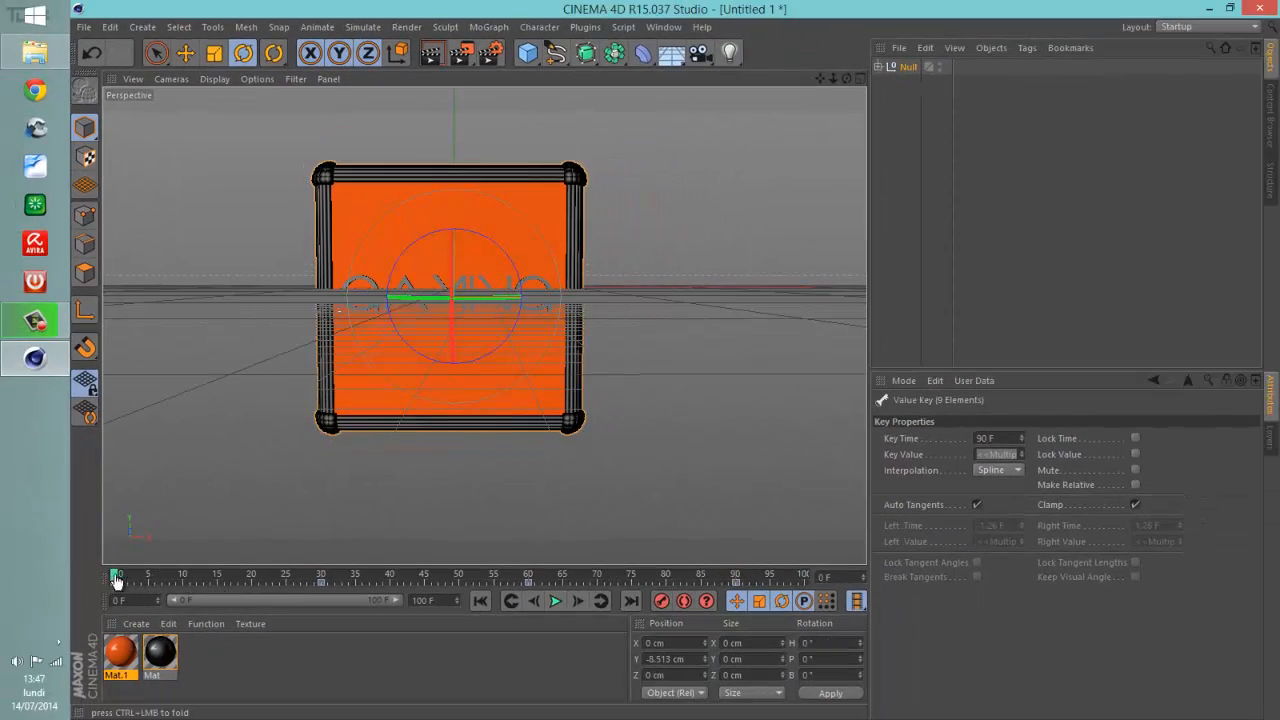
left_click(697, 53)
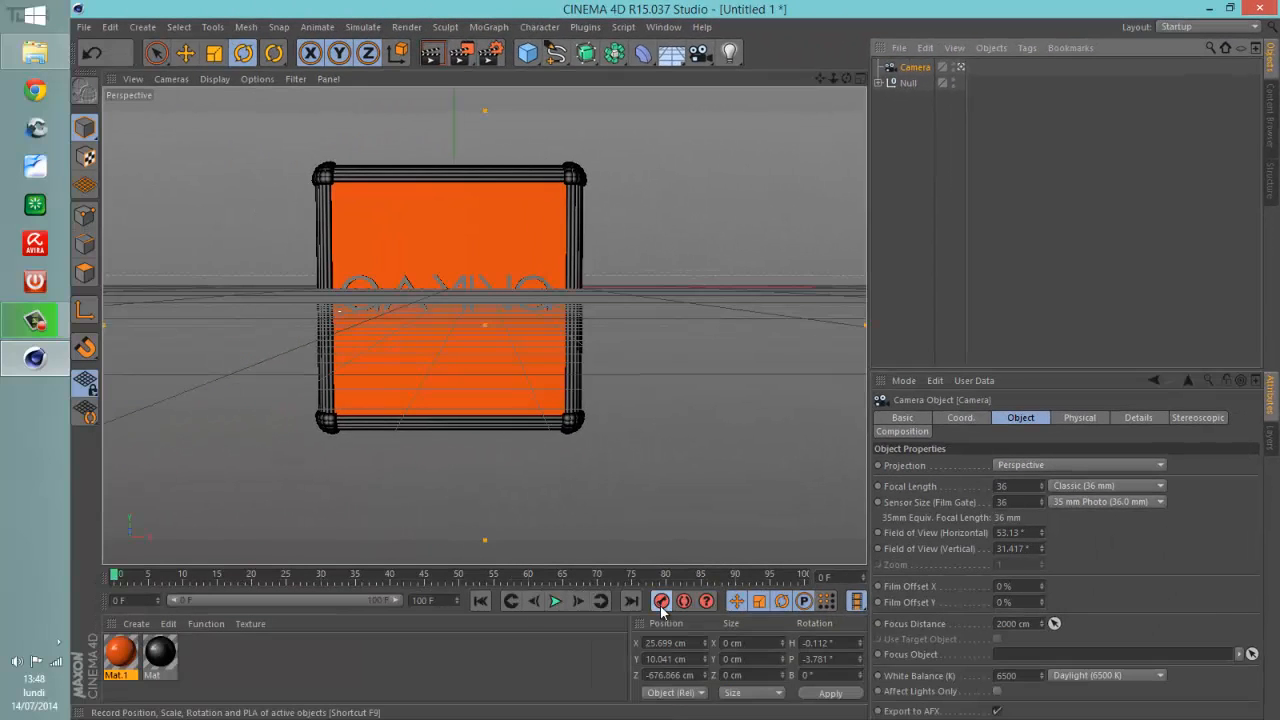
left_click(661, 600)
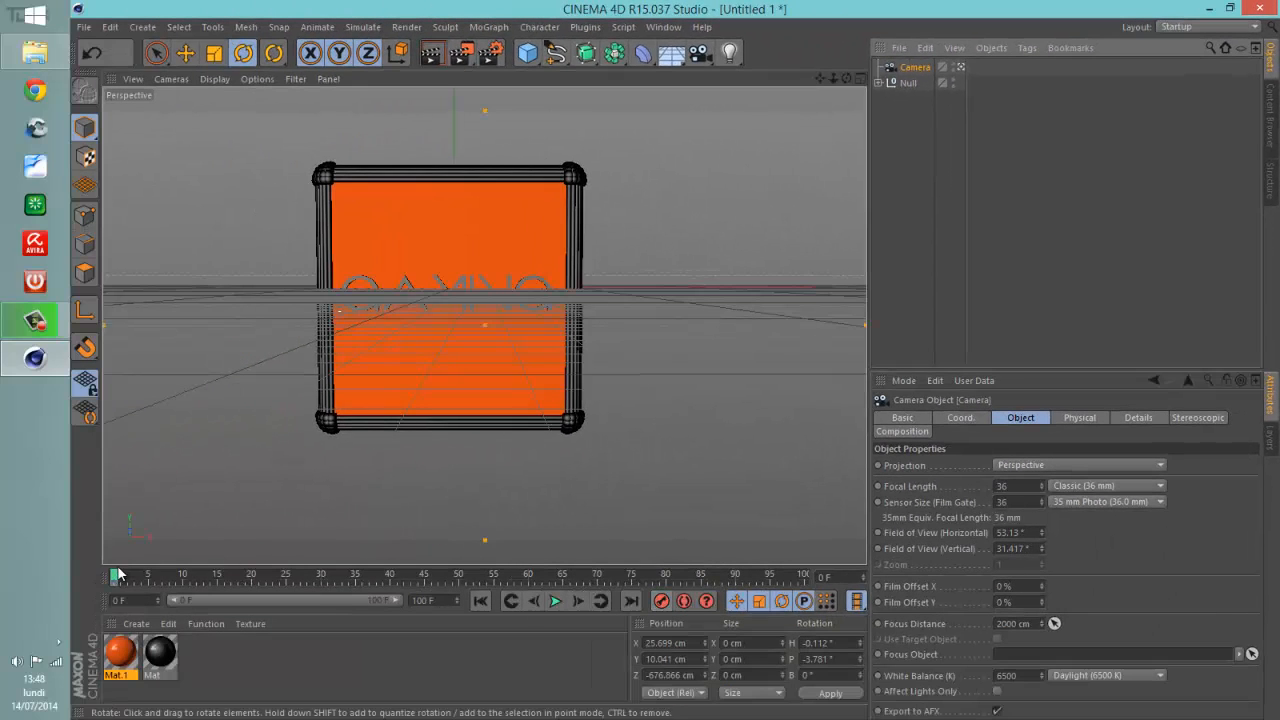
At frame 100, pull back and orbit the camera to about X 180, Y 89, Z -801 cm, with heading about 11° and pitch about -8.6°.
left_click_drag(116, 576, 805, 563)
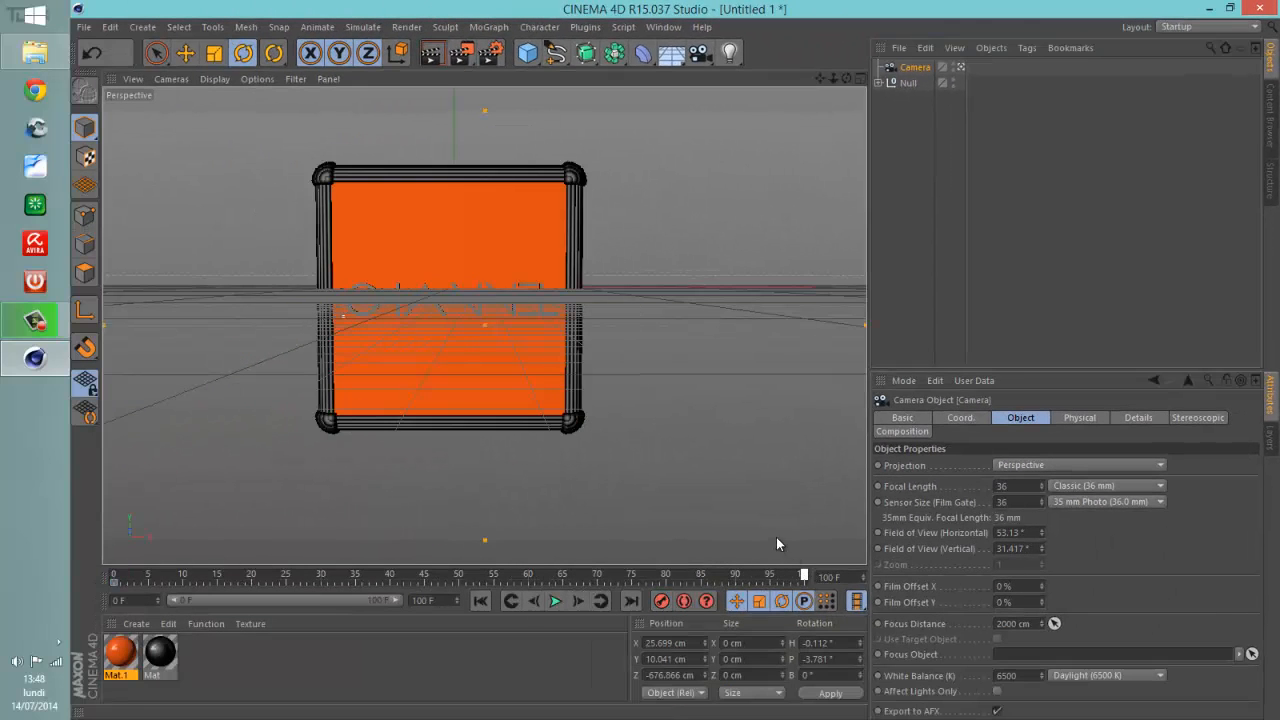
scroll(514, 328, "down", 3)
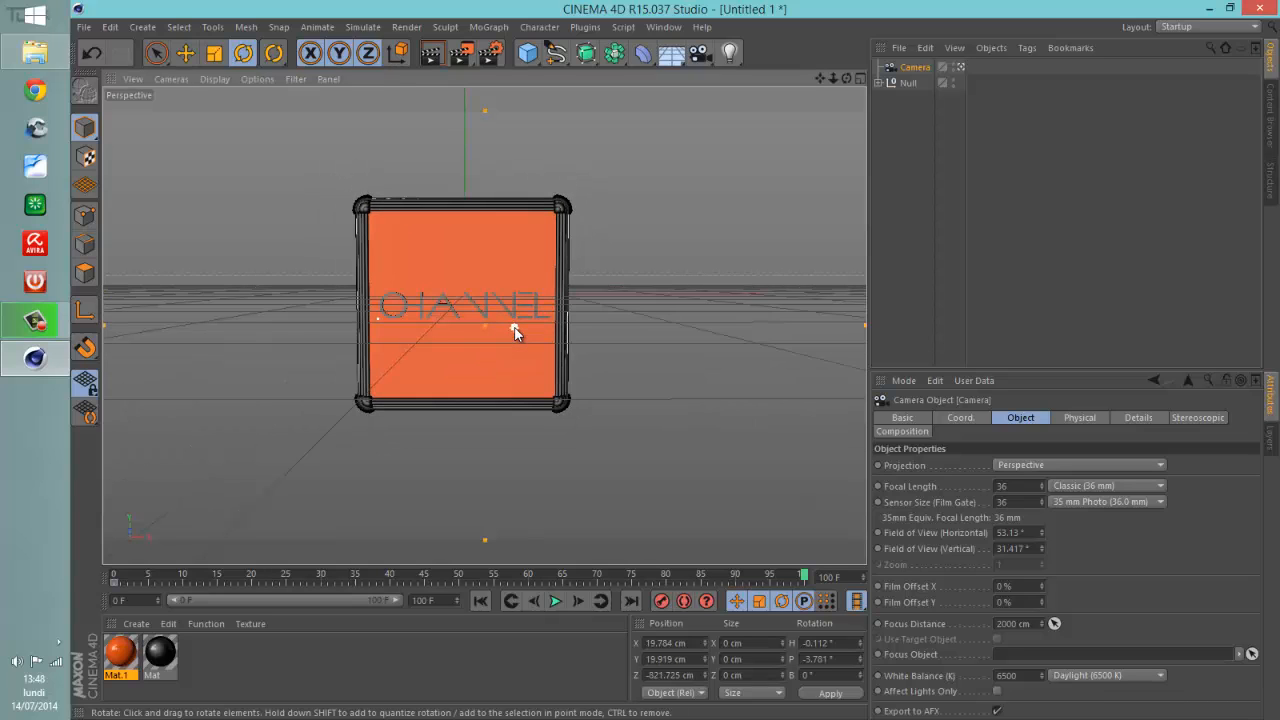
mouse_move(819, 78)
left_mouse_down()
mouse_move(795, 88)
mouse_move(843, 78)
left_mouse_up()
left_click_drag(676, 362, 676, 361)
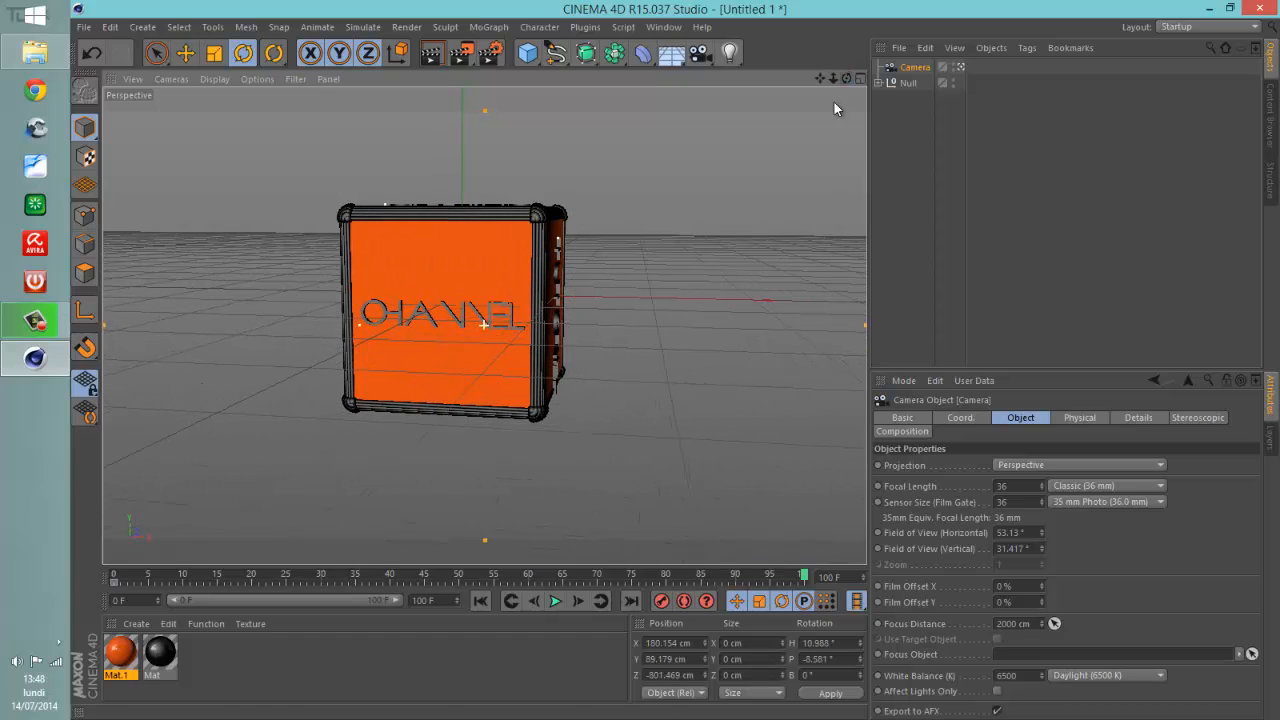
Preview the cube and camera animation, stop at frame 96 and render the current view.
left_click(552, 604)
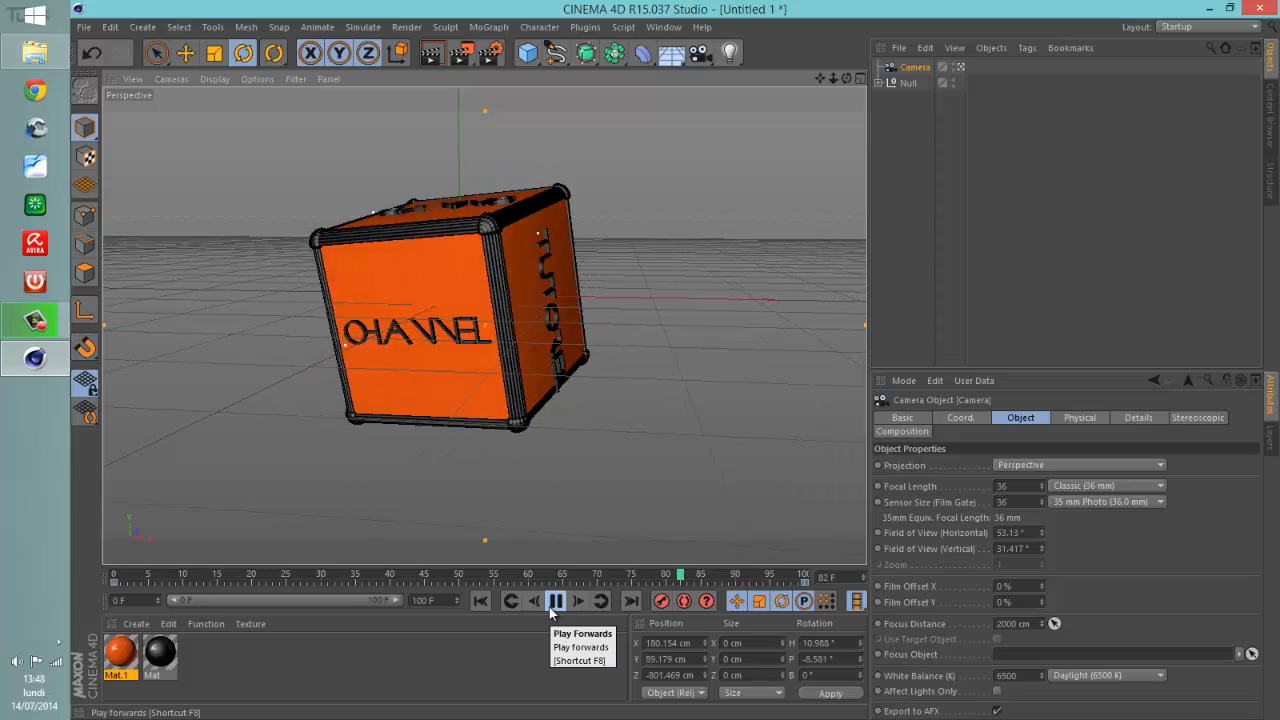
left_click(552, 604)
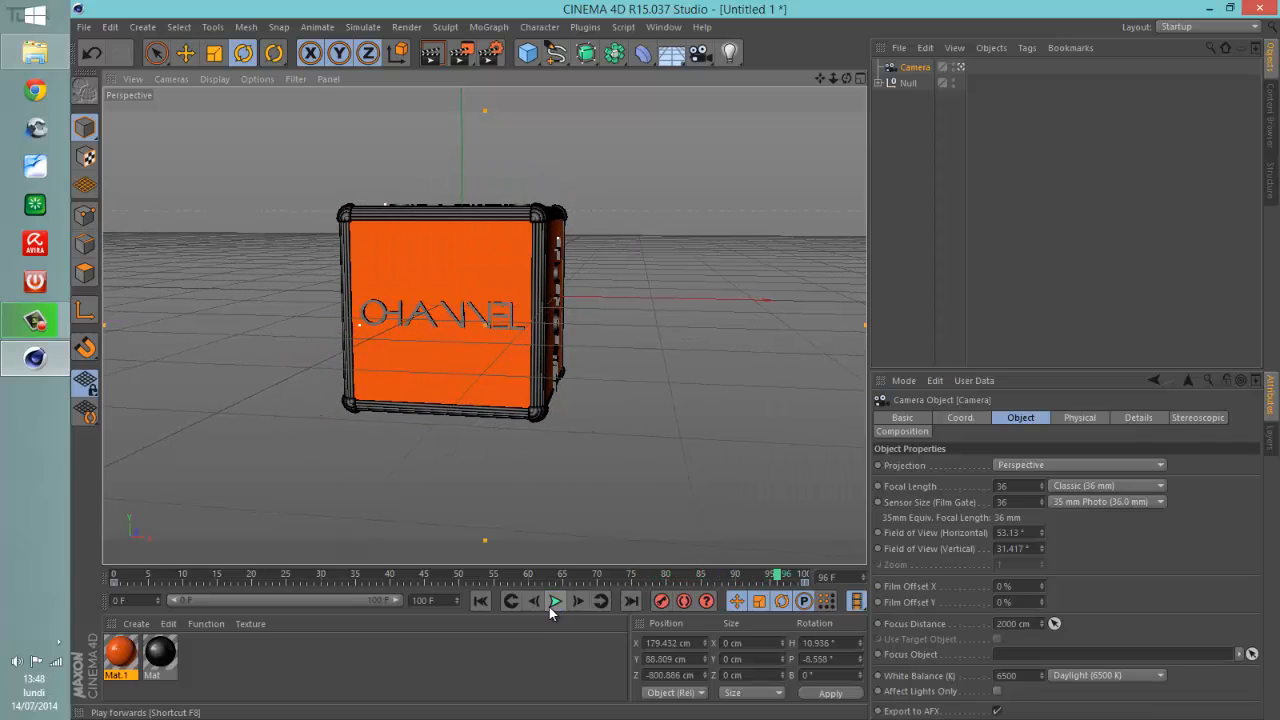
left_click(437, 55)
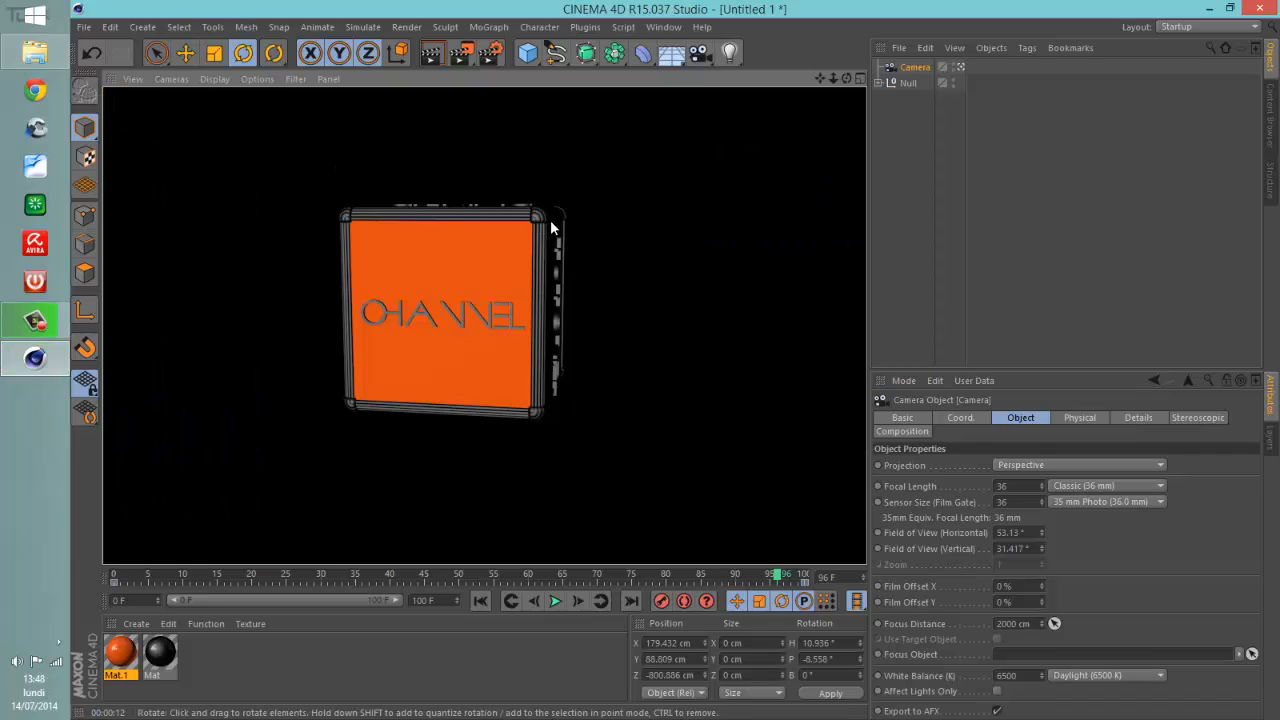
left_click(632, 371)
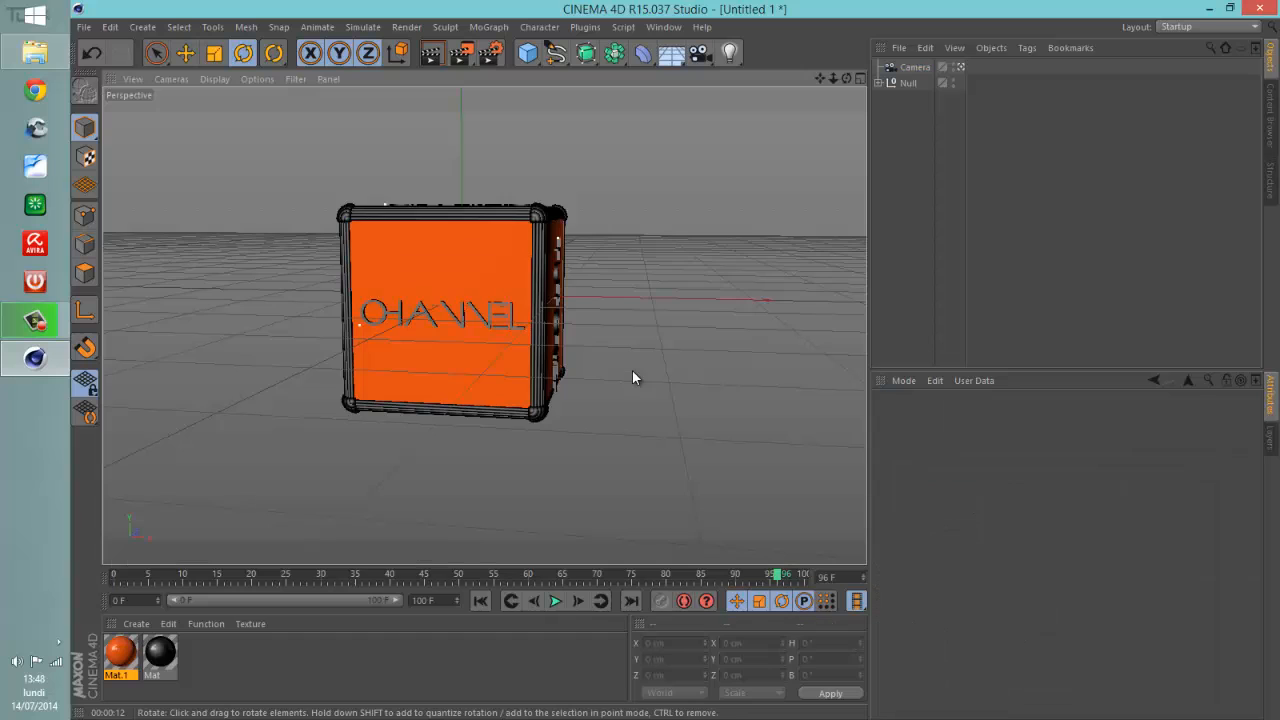
Enable the Luminance channel on the orange Mat.1 material and check the RGB values of its Color channel.
double_click(121, 651)
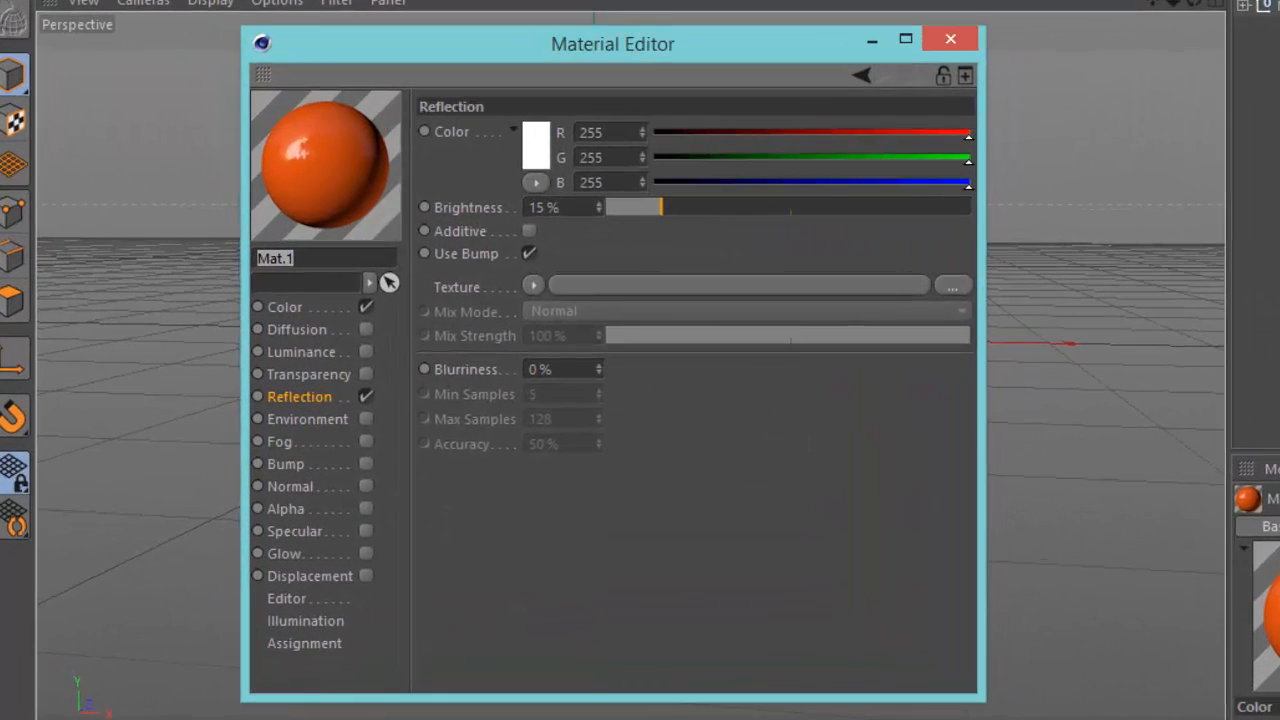
left_click(365, 352)
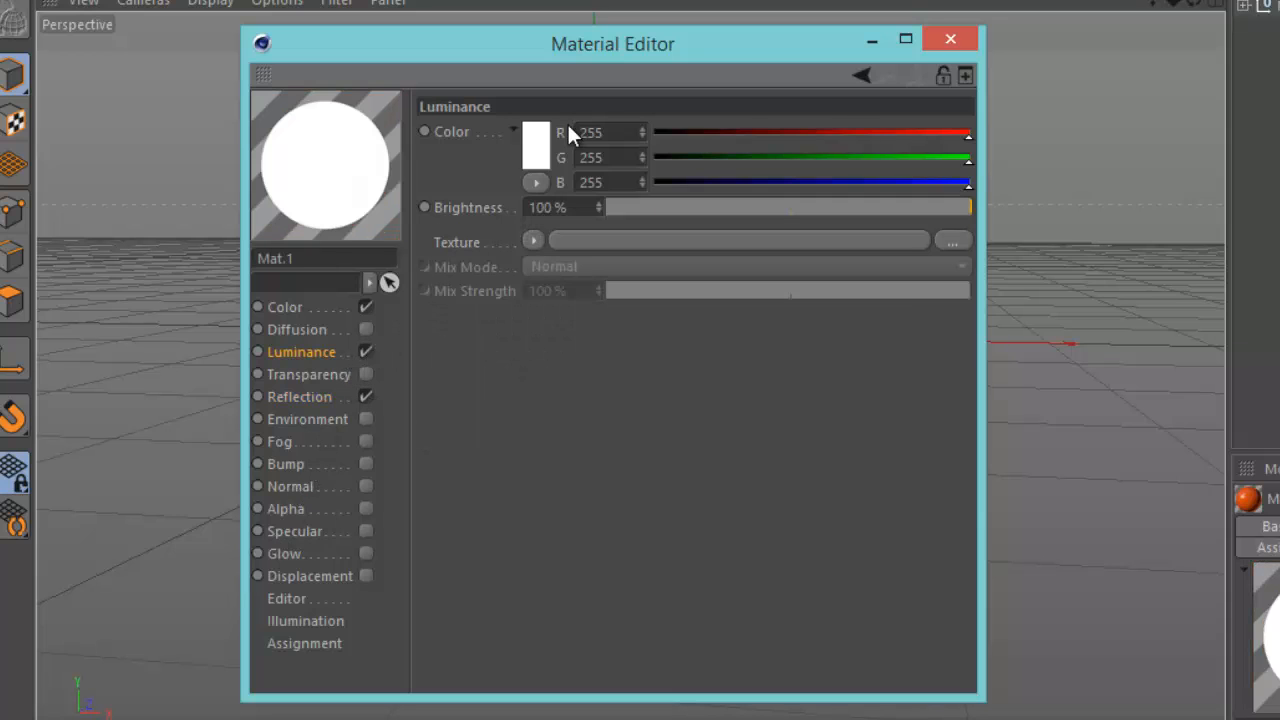
left_click(293, 307)
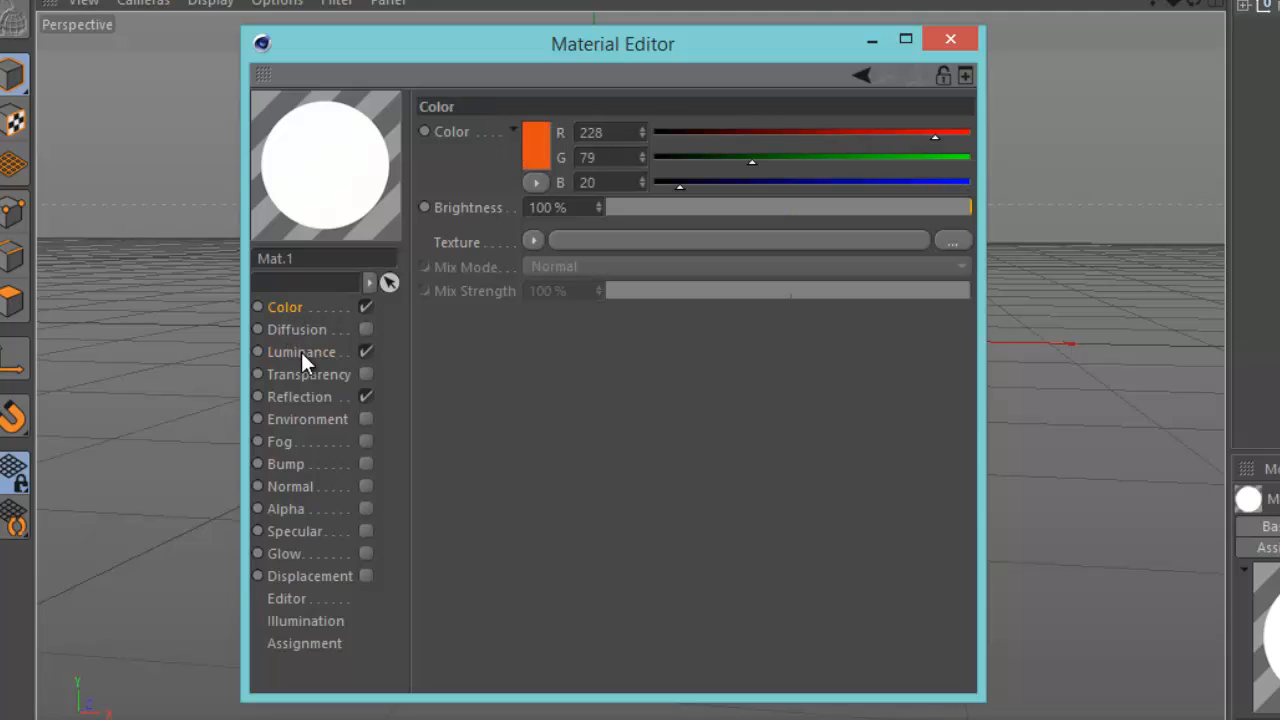
left_click(303, 351)
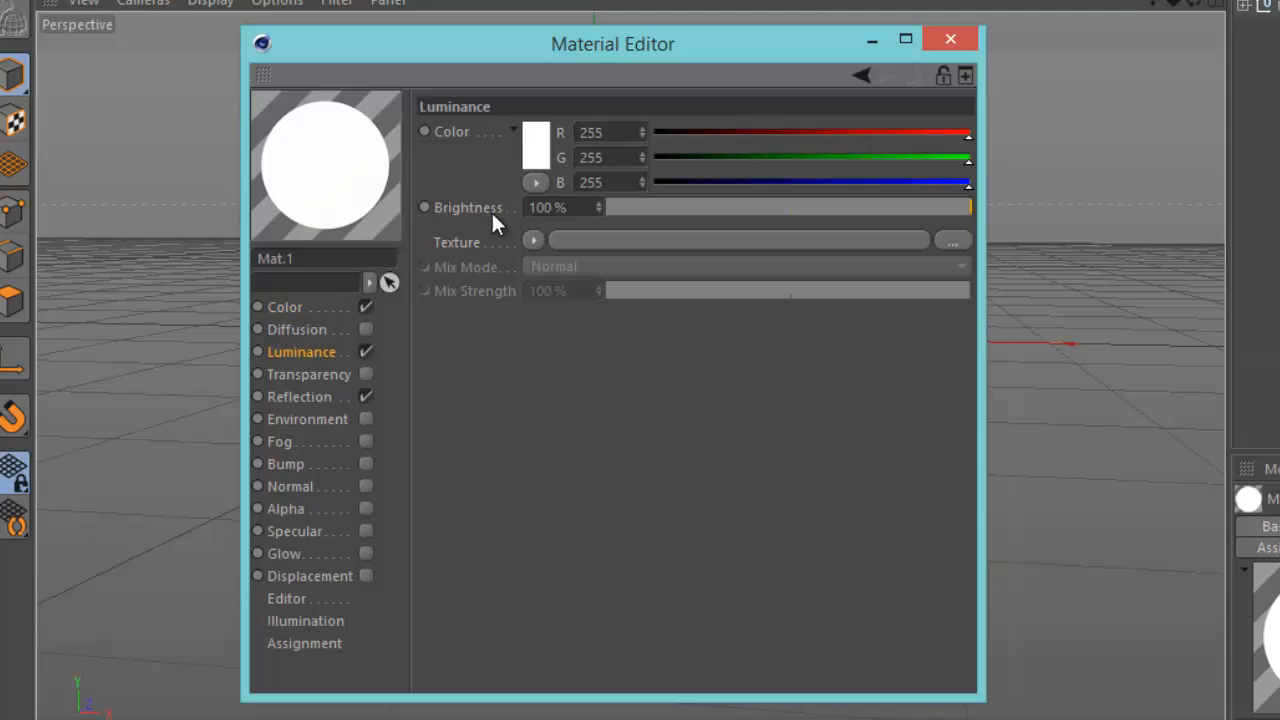
Set the orange material's Luminance colour to R 228, G 79, B 20 and close the Material Editor.
left_click(620, 131)
type("228")
key("Tab")
type("79")
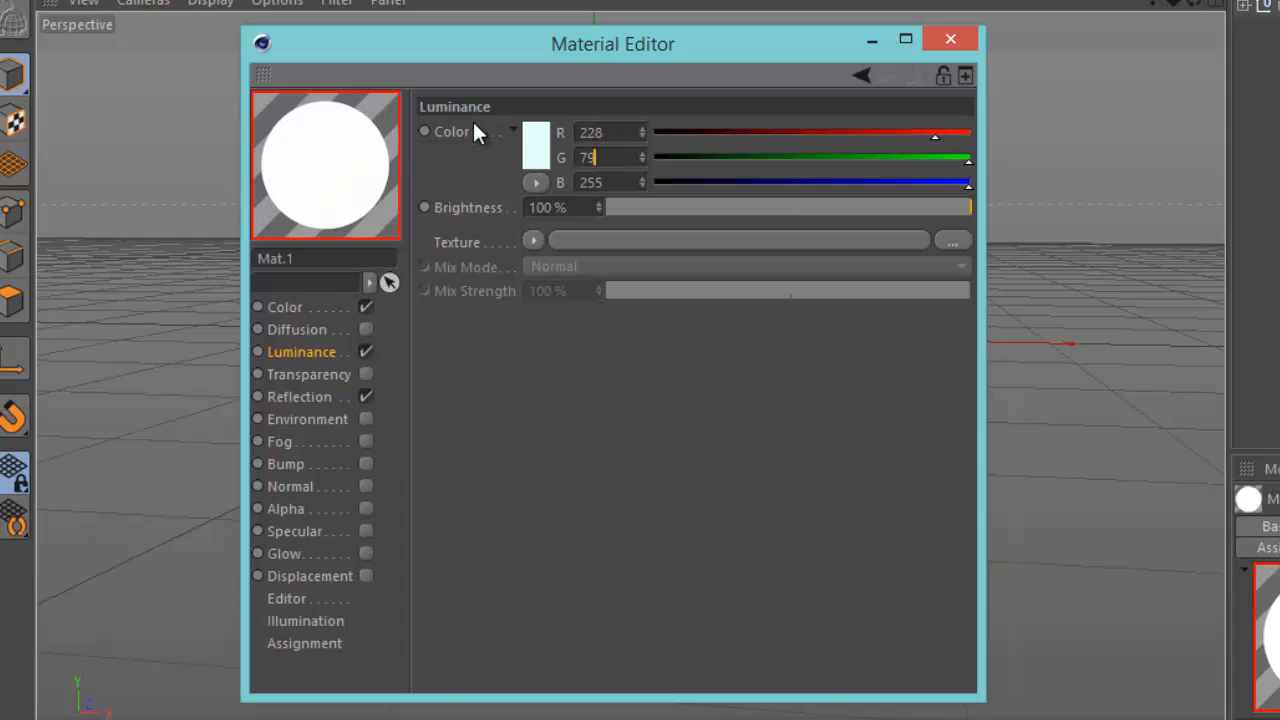
key("Tab")
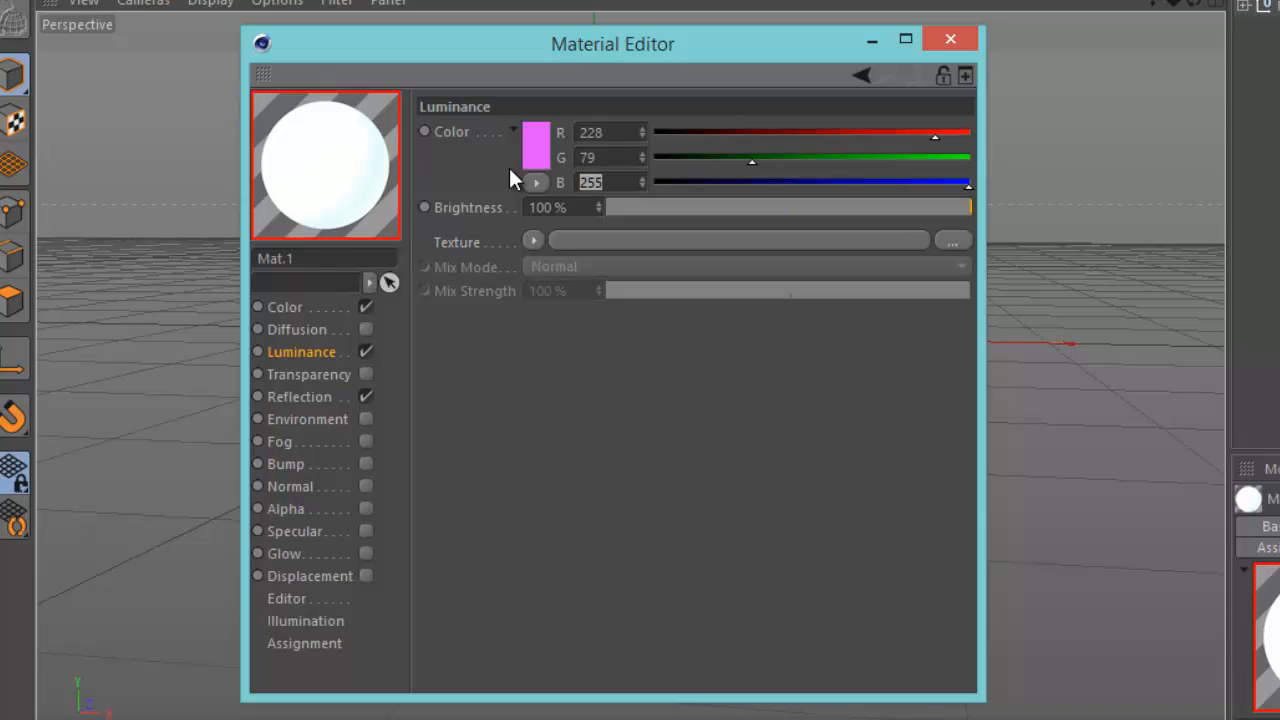
type("20")
key("Return")
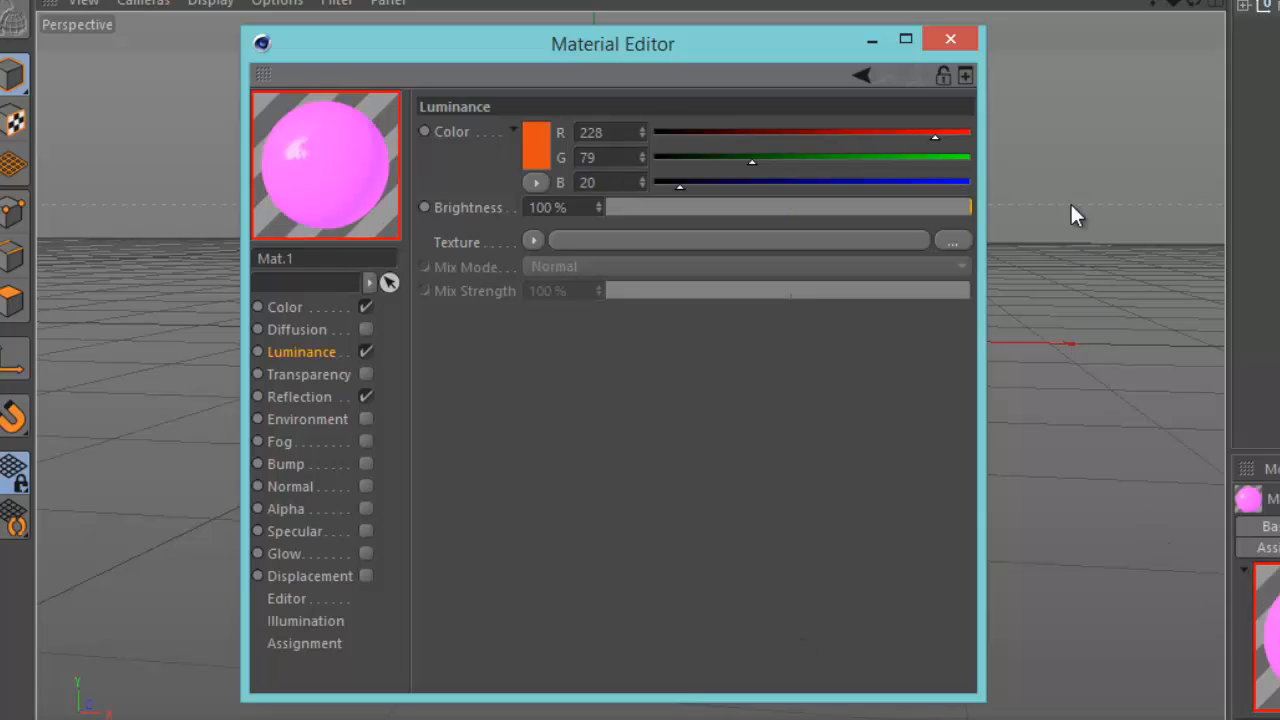
left_click(951, 40)
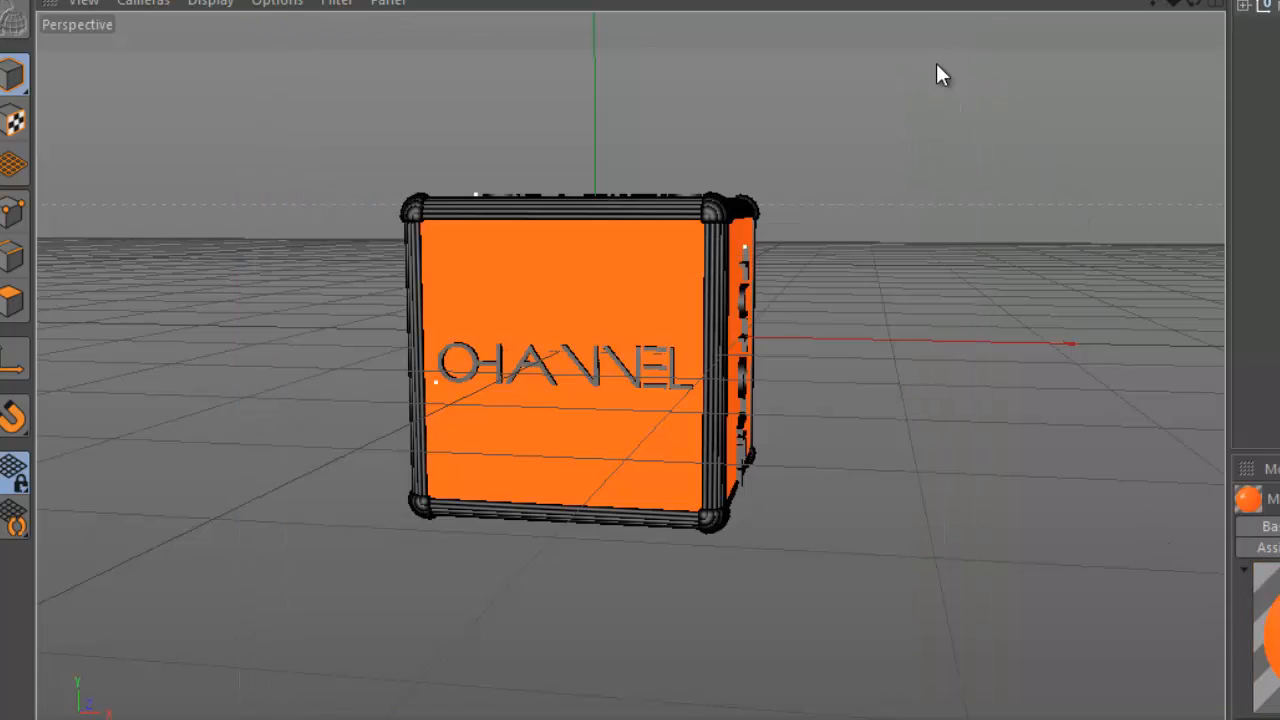
Turn off the Specular channel on the black Mat material and test-render the current view.
left_click(713, 223)
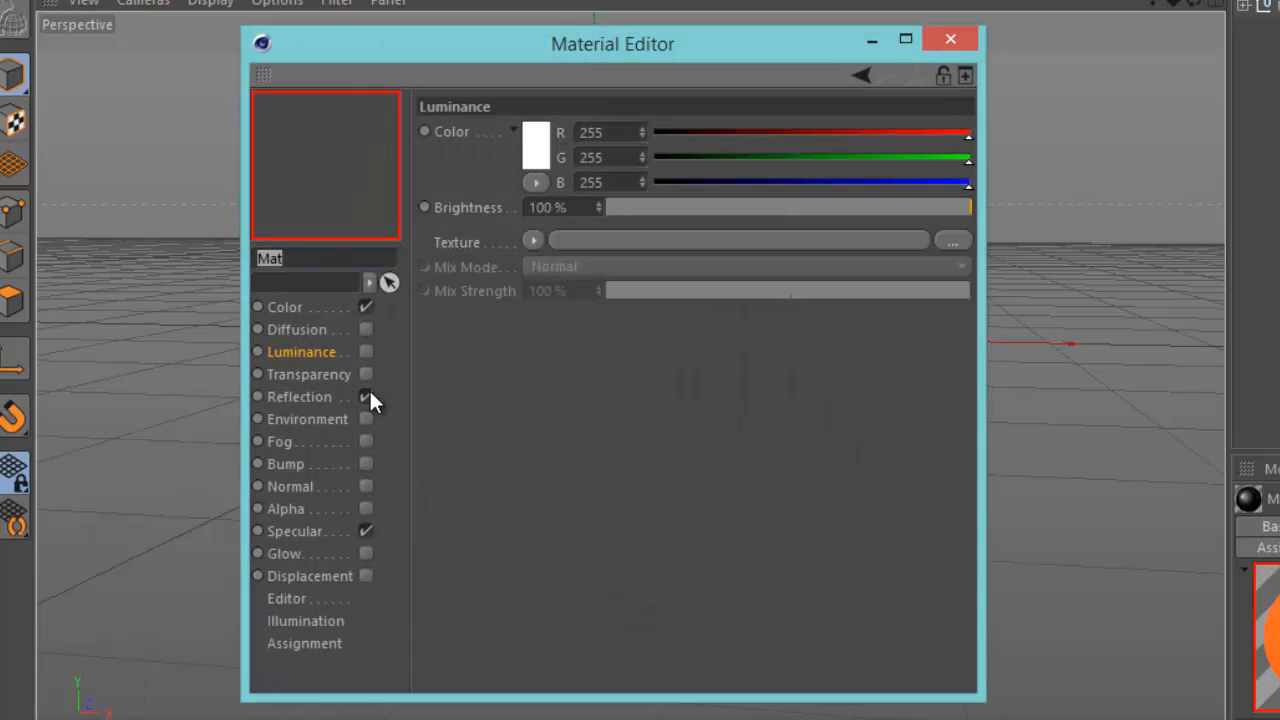
left_click(366, 531)
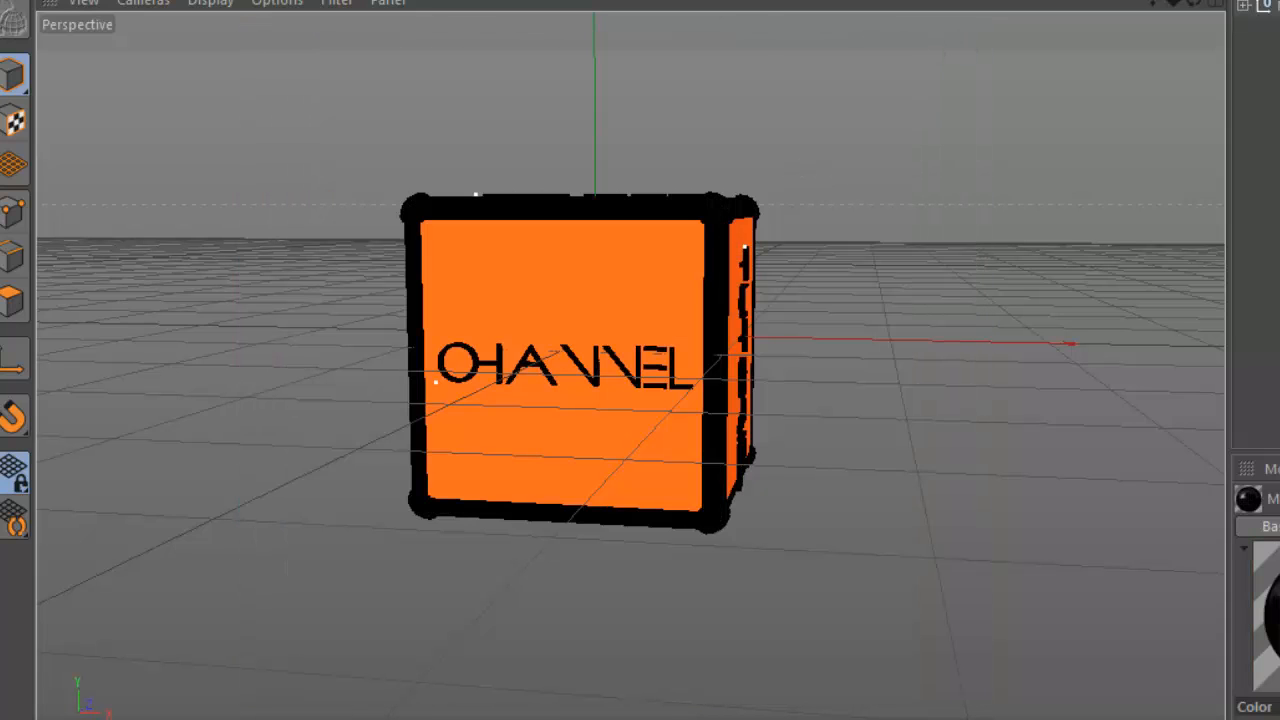
left_click(558, 2)
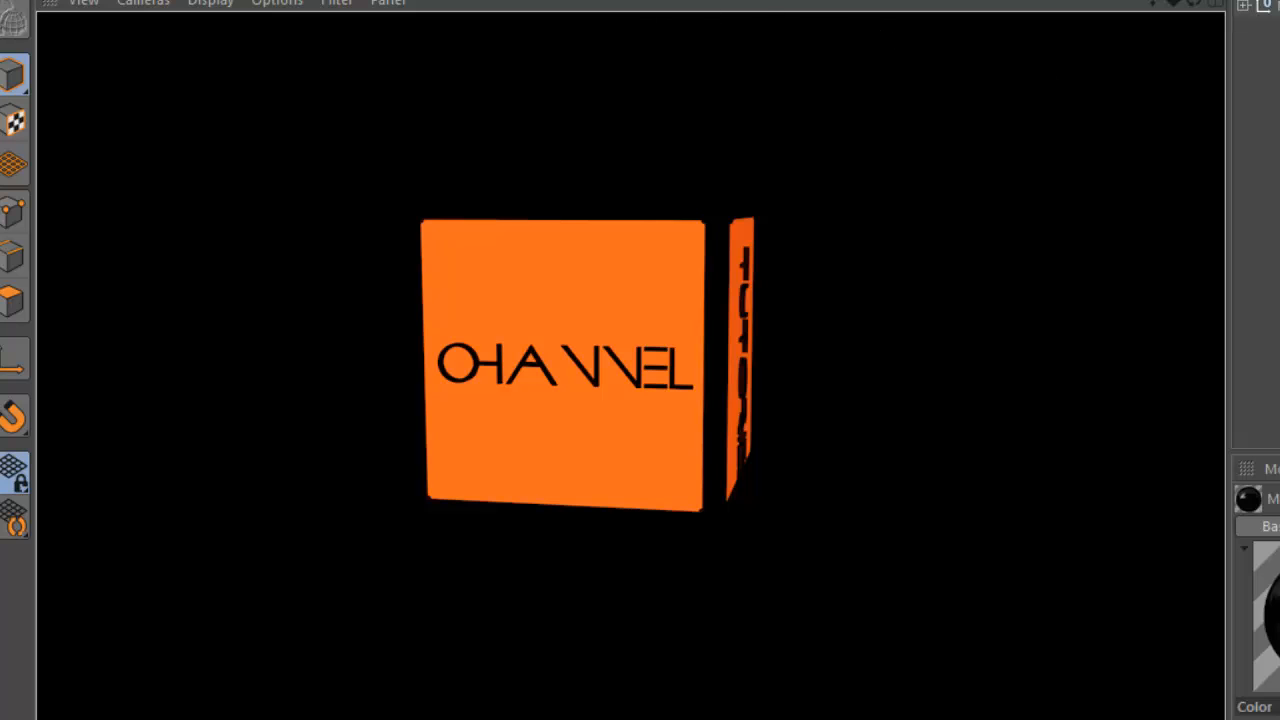
left_click(1145, 221)
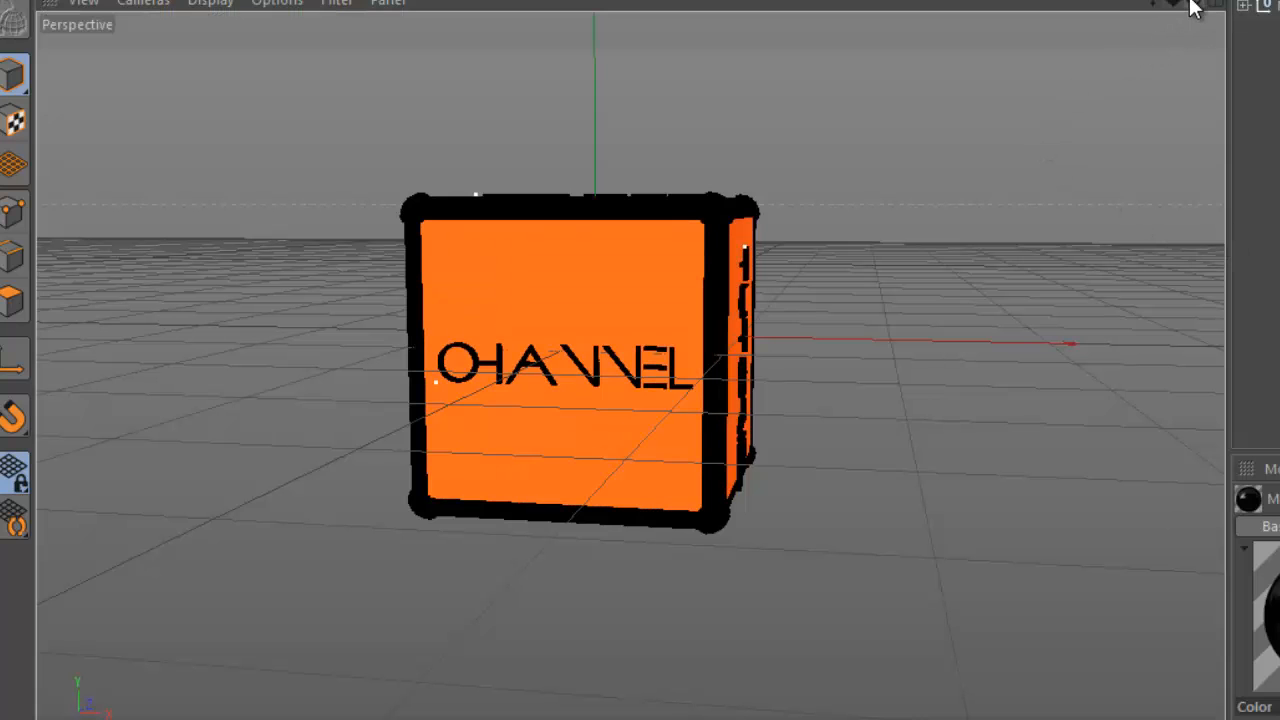
Turn the view to face the cube's CHANNEL side, start a Picture Viewer render of frame 96 and close the viewer.
left_click_drag(1192, 3, 925, 445)
left_click_drag(674, 366, 663, 360)
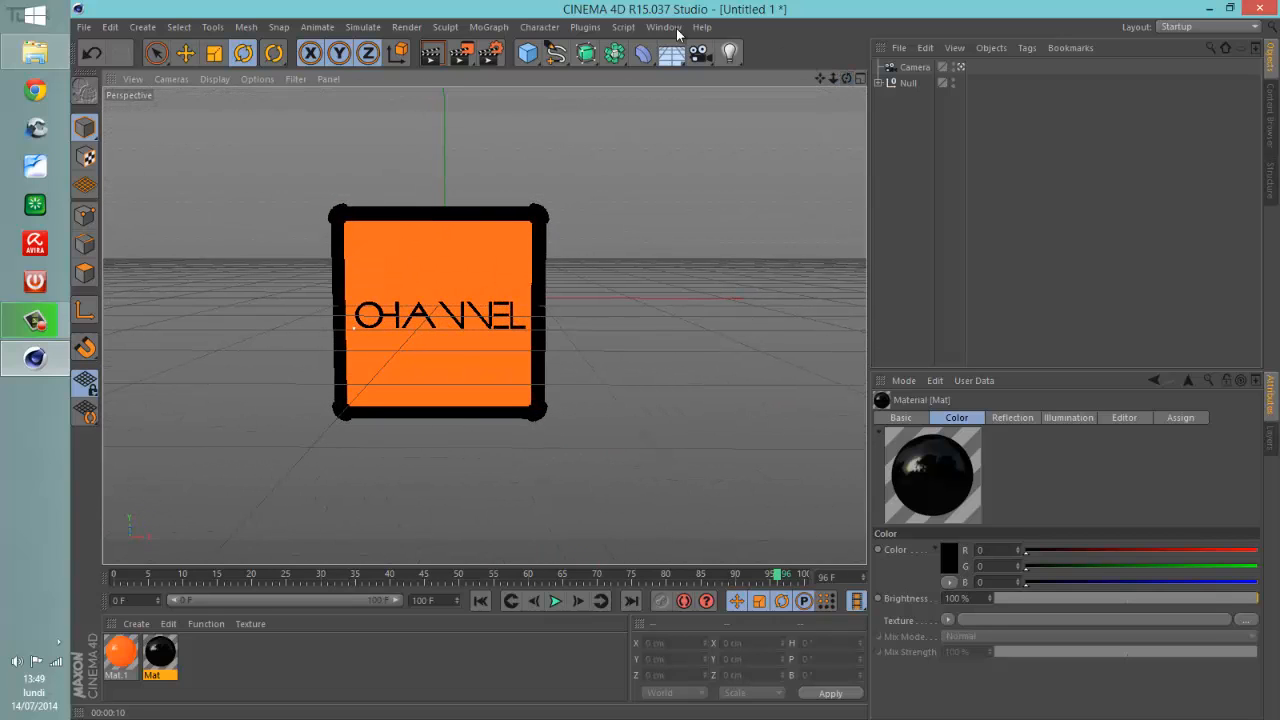
left_click(465, 57)
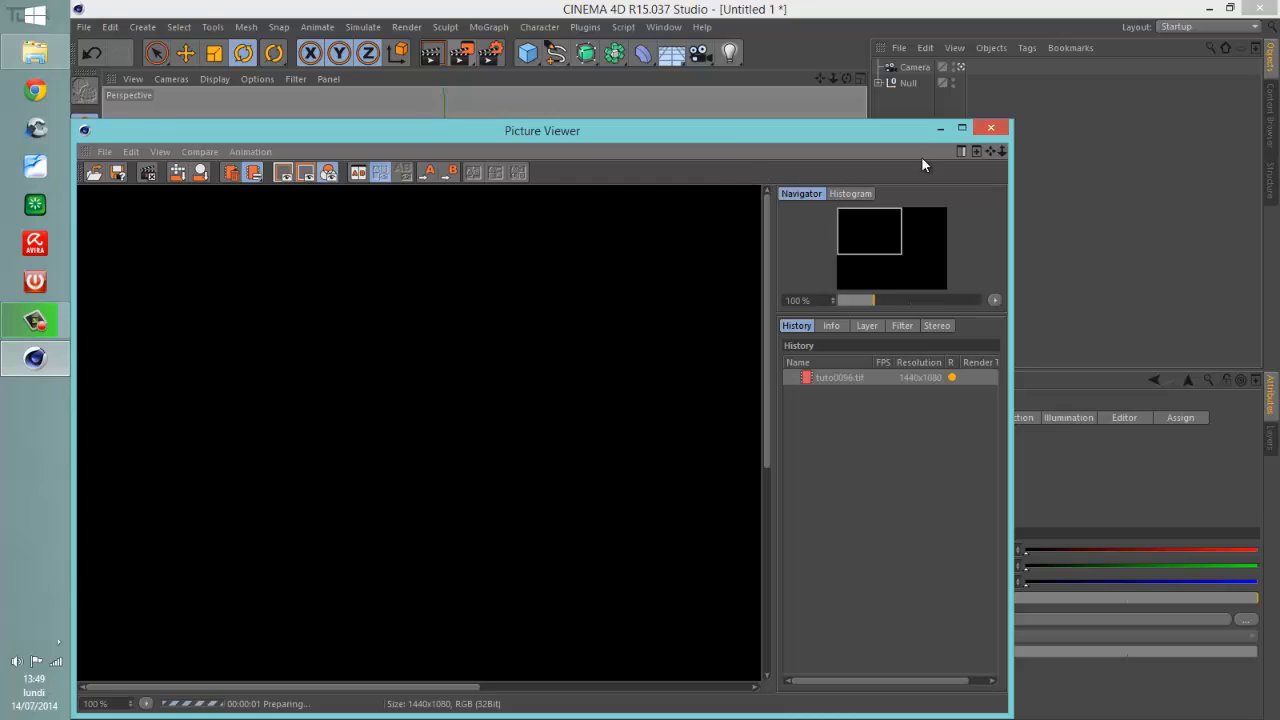
left_click(993, 131)
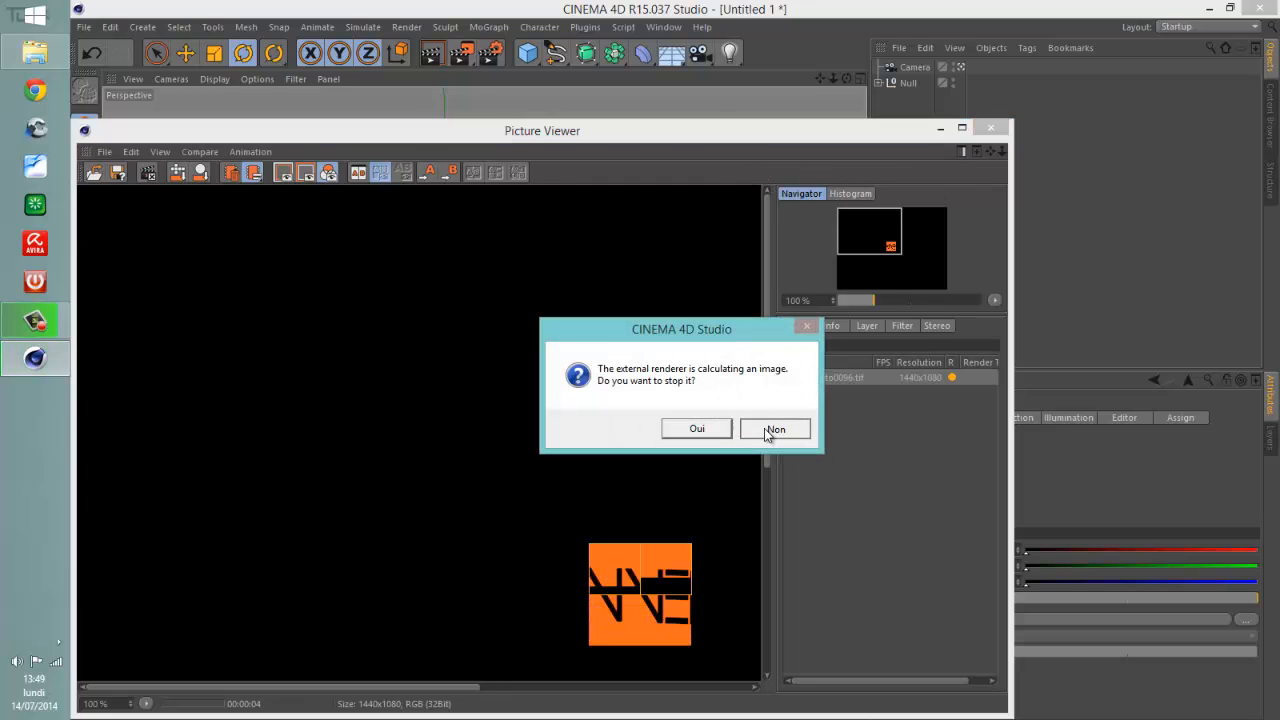
left_click(766, 428)
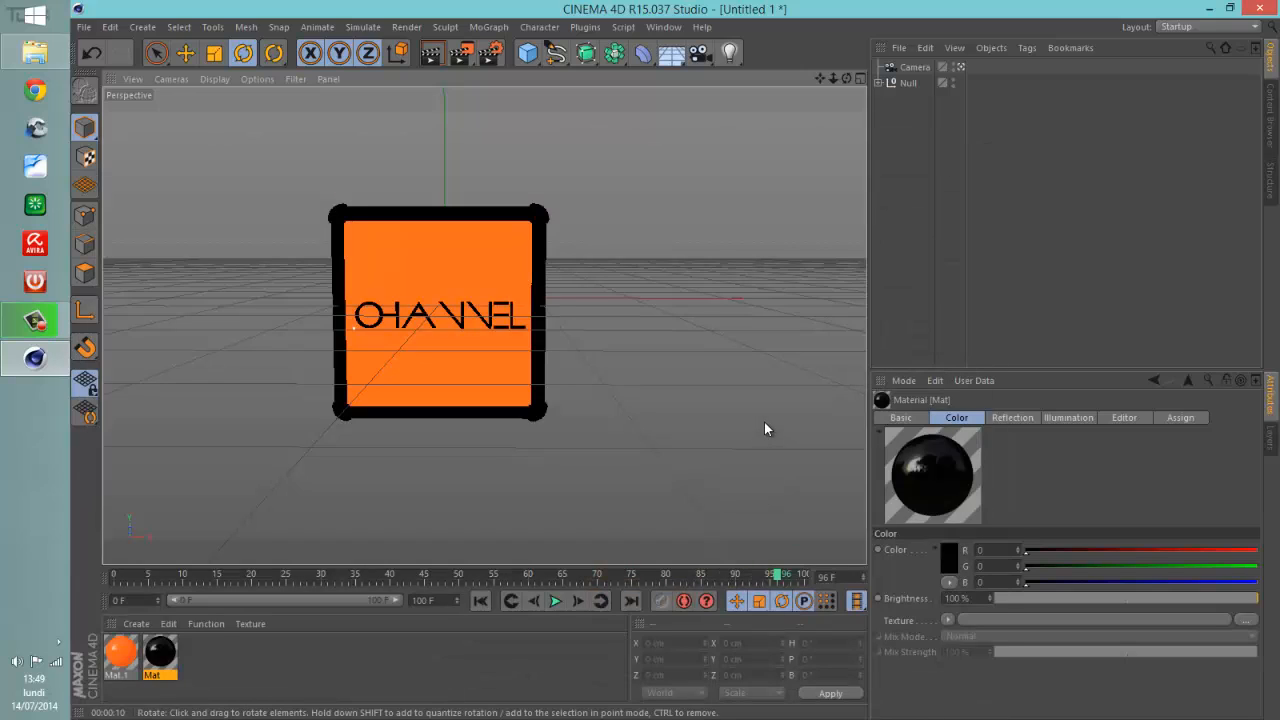